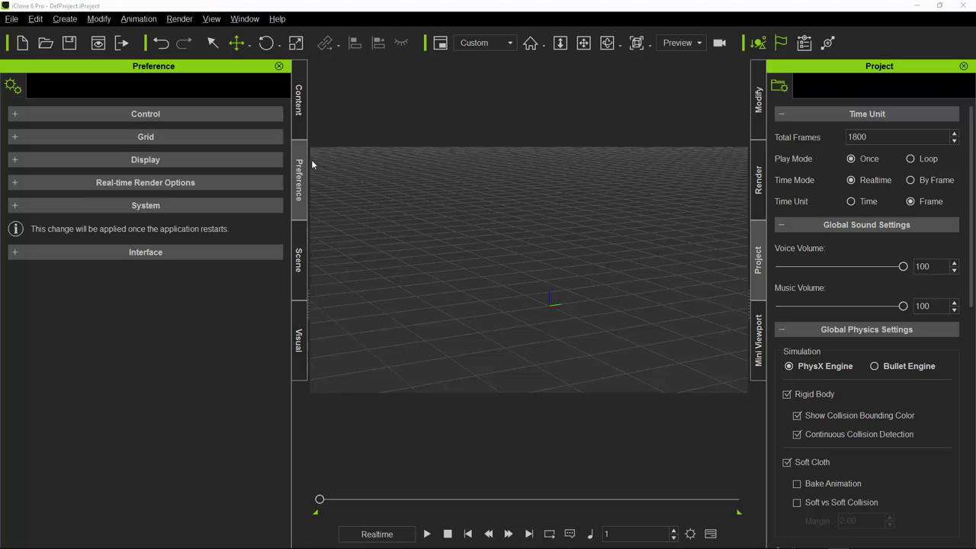
- Look over the options in the Control section of the preferences
left_click(299, 100)
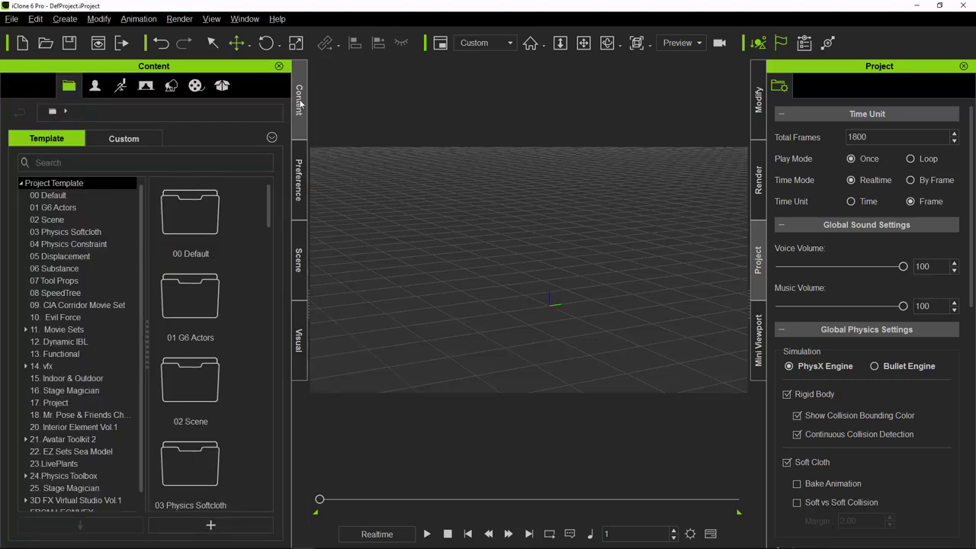
left_click(300, 192)
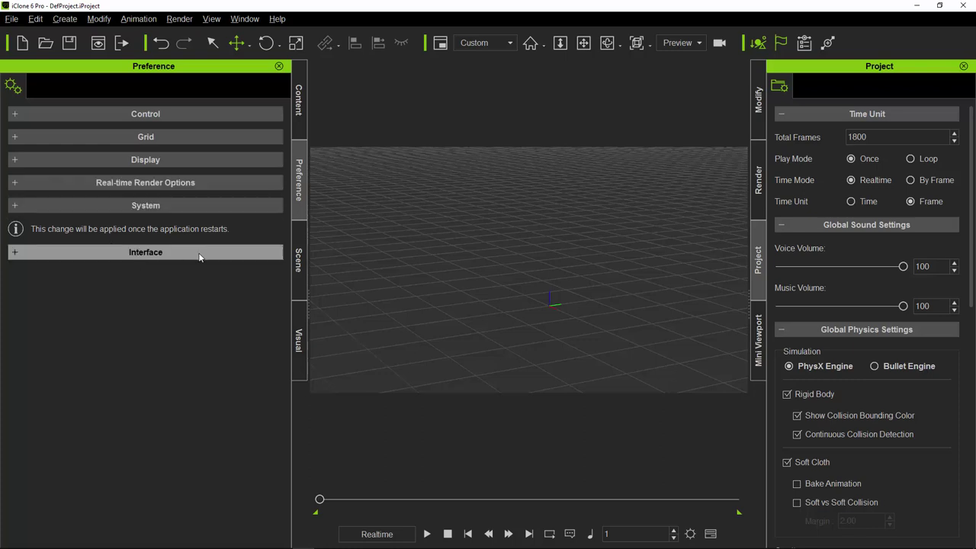
left_click(14, 115)
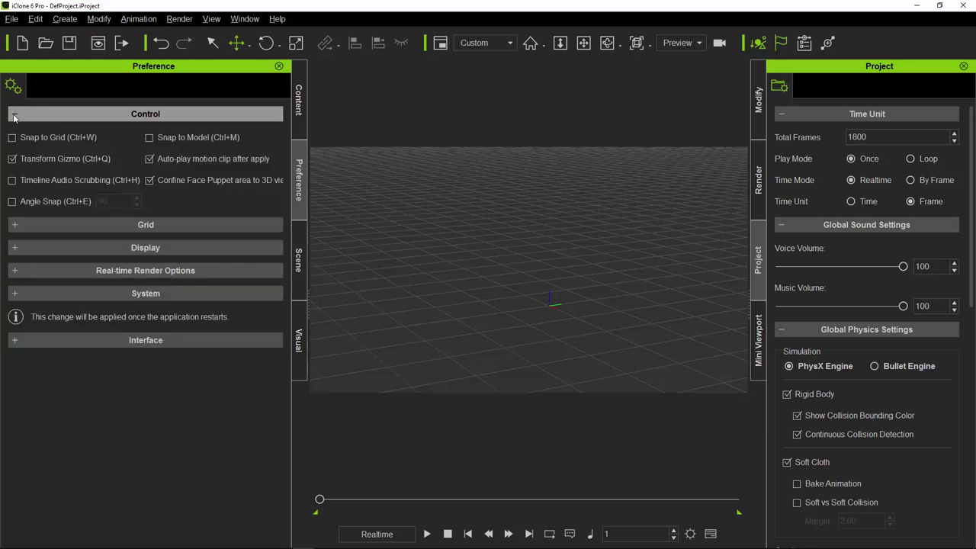
left_click(15, 114)
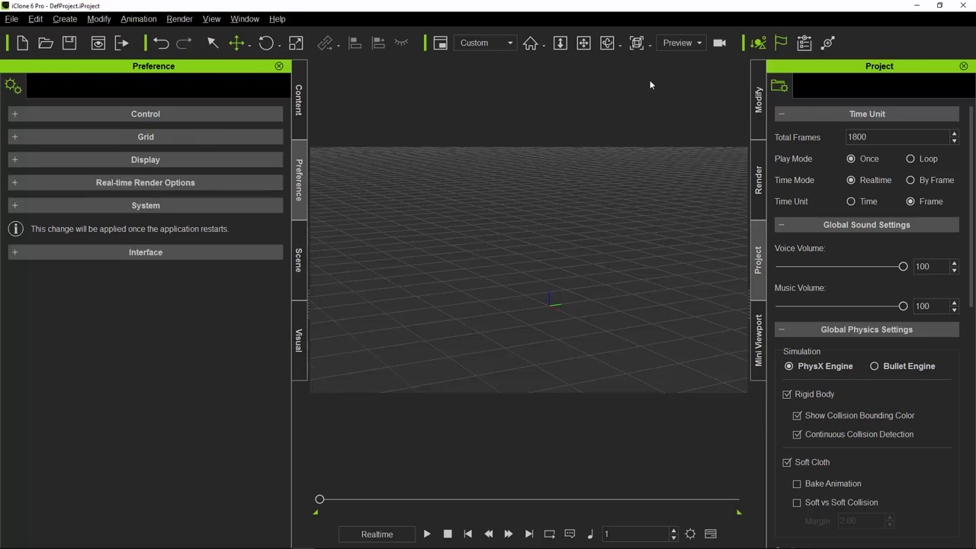
- Try the medium and small icon and font sizes in the Interface preferences, ending with the Large size selected
left_click(14, 252)
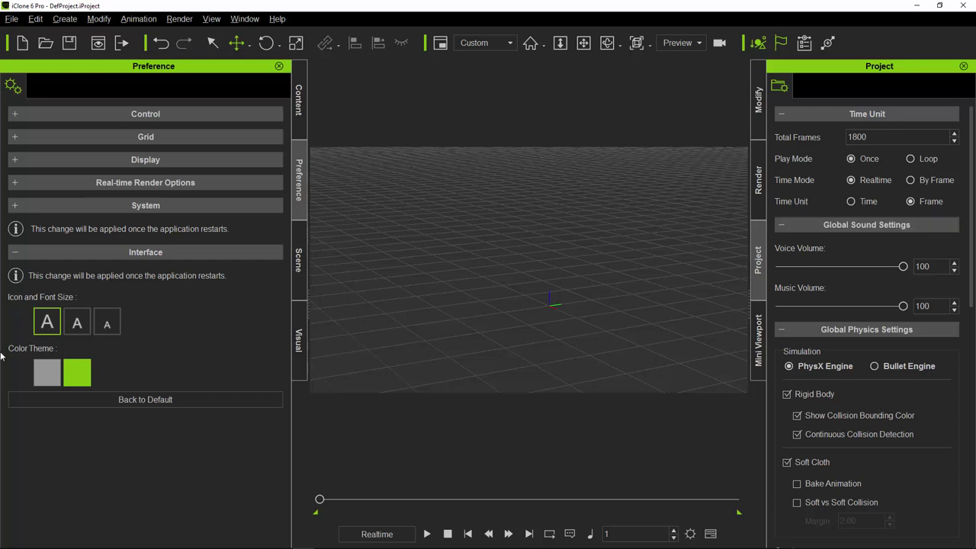
left_click(76, 325)
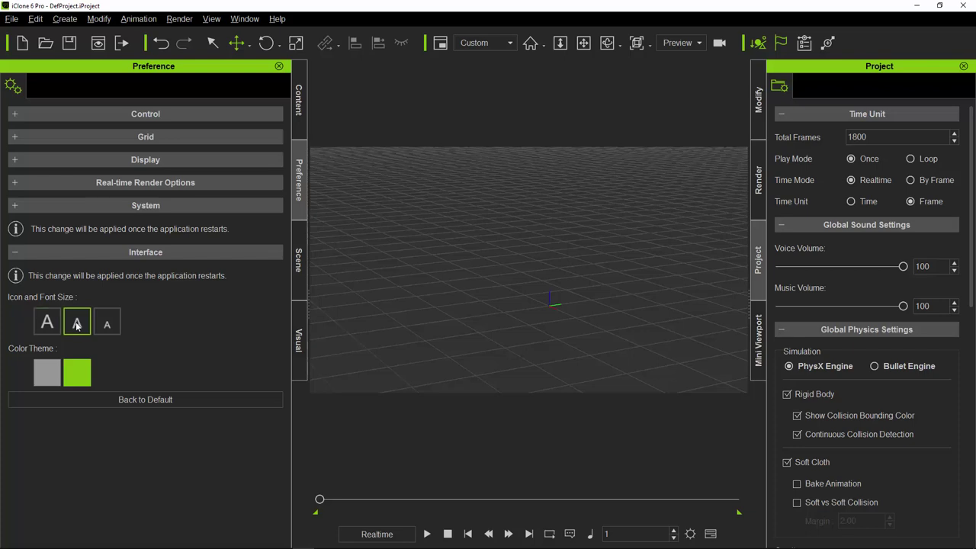
left_click(113, 333)
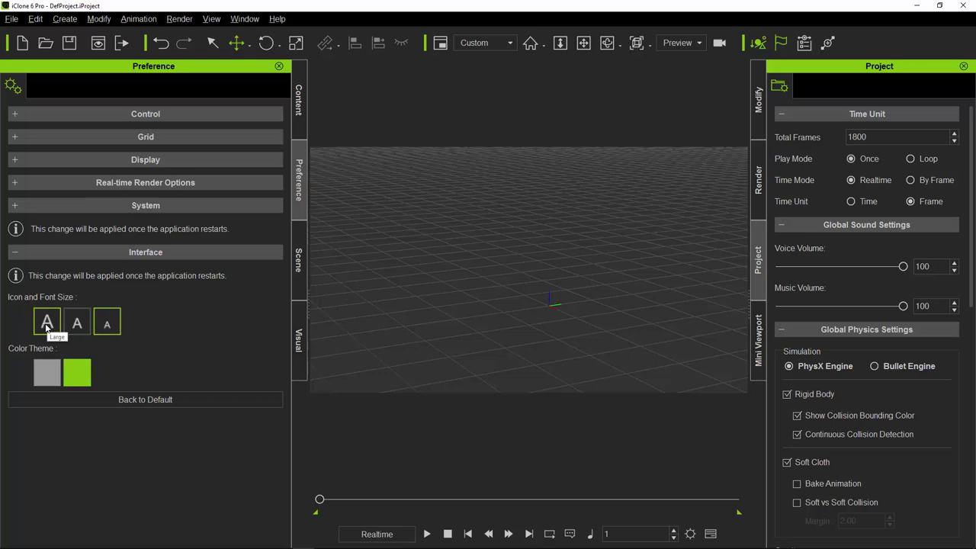
left_click(47, 323)
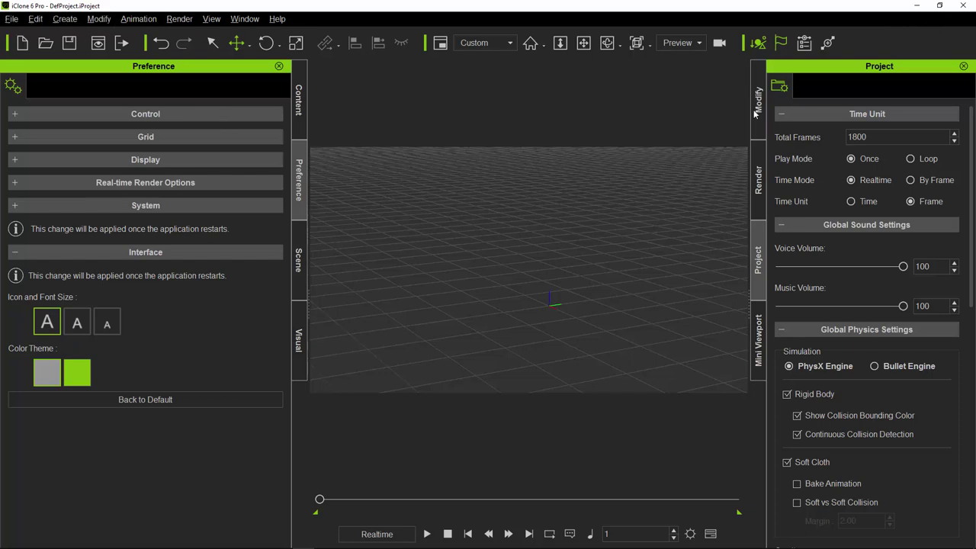
left_click(16, 254)
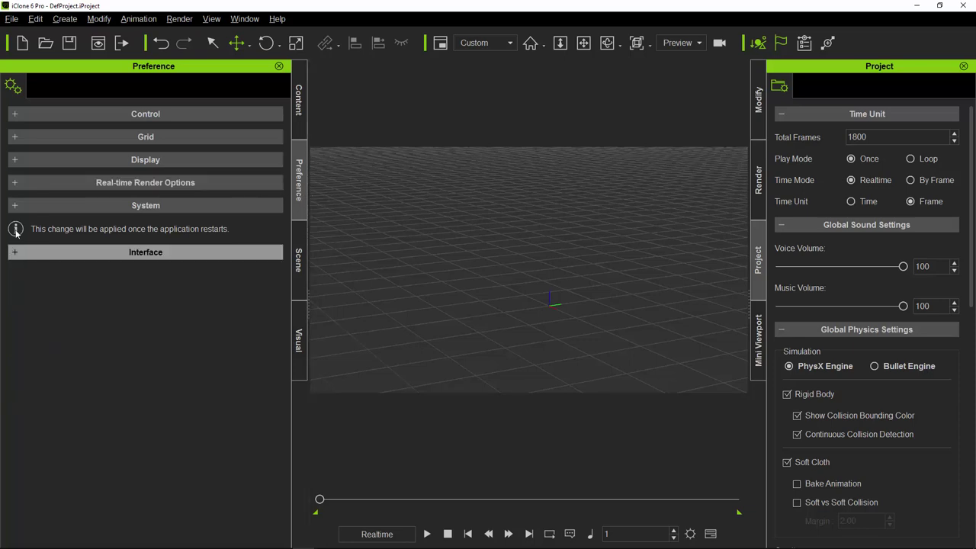
- Set the texture editor in the System preferences to Photoshop from the Adobe Photoshop CC 2015 program folder
left_click(14, 206)
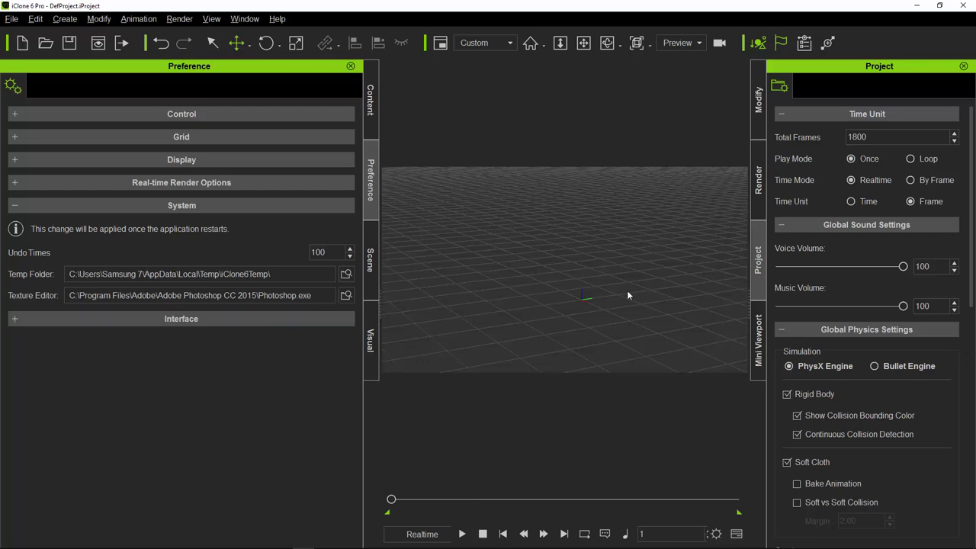
left_click(346, 296)
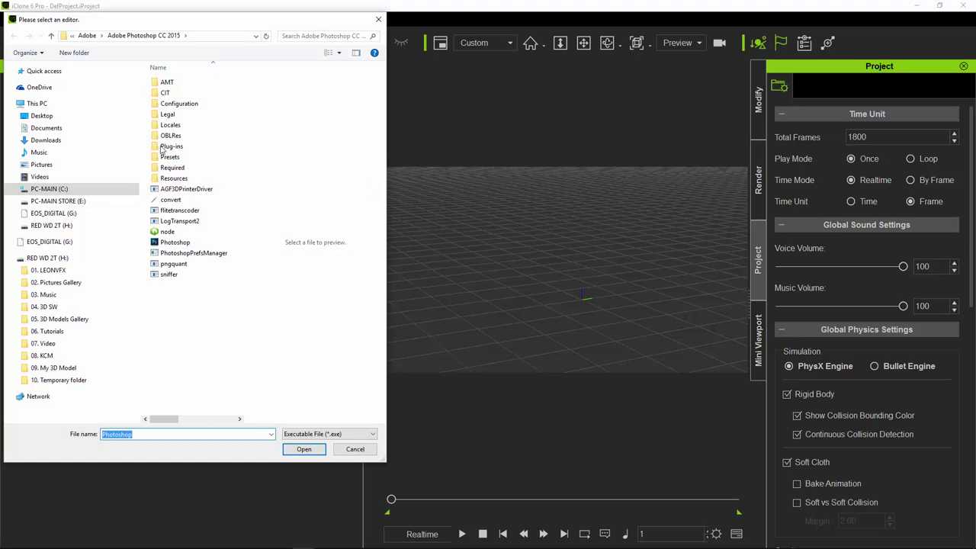
left_click(89, 36)
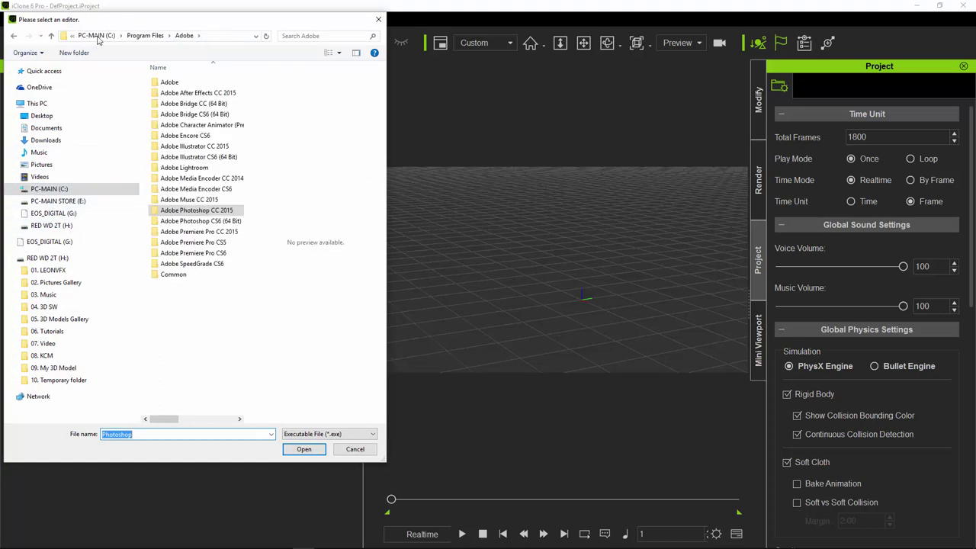
left_click(148, 37)
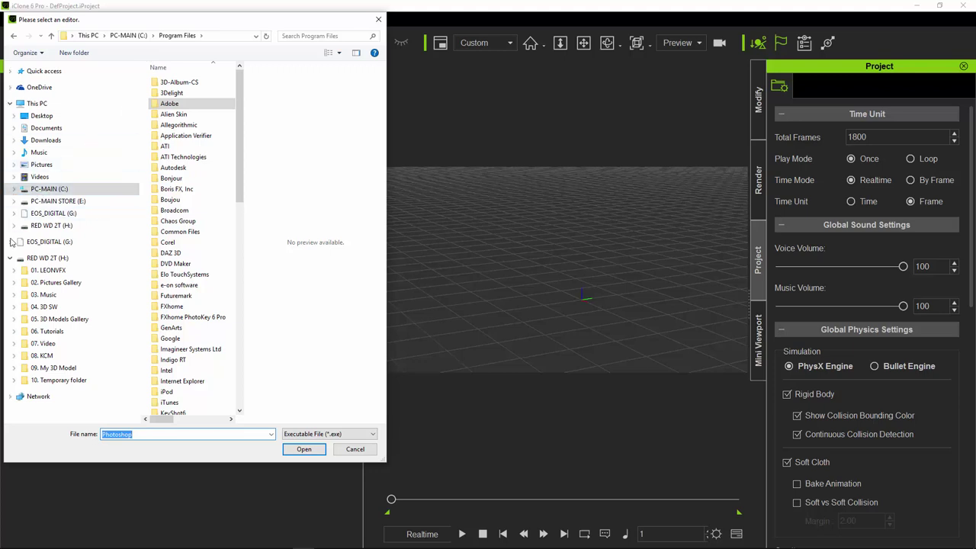
double_click(169, 105)
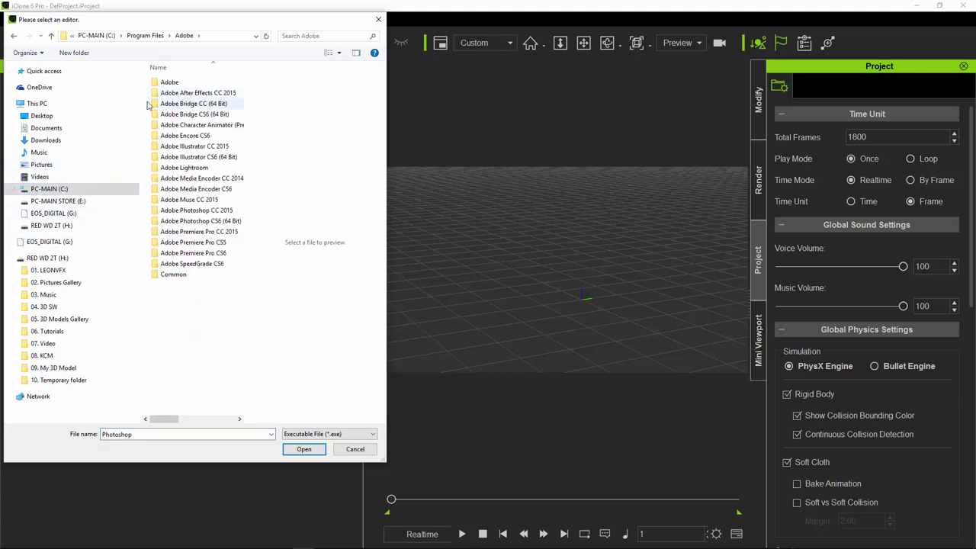
left_click(206, 232)
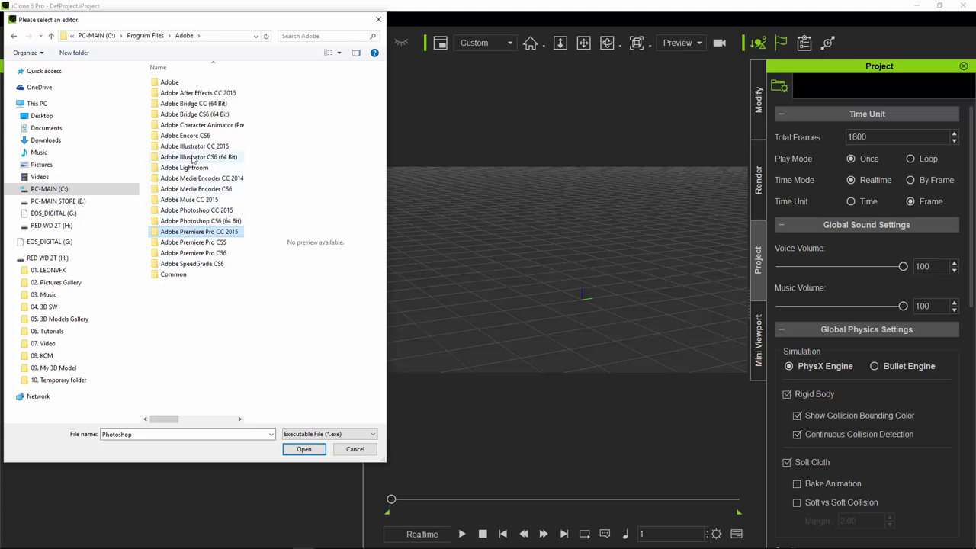
double_click(196, 211)
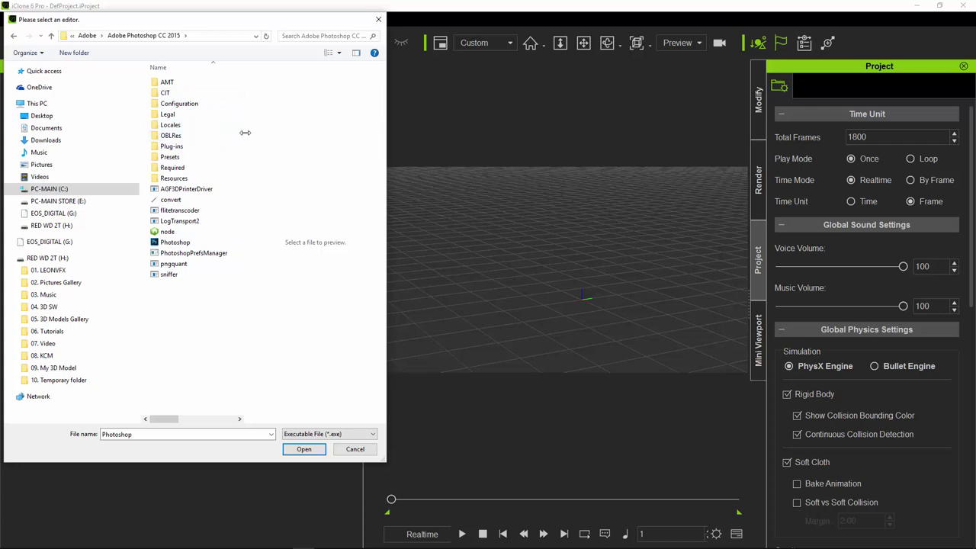
left_click_drag(251, 136, 315, 138)
left_click(181, 243)
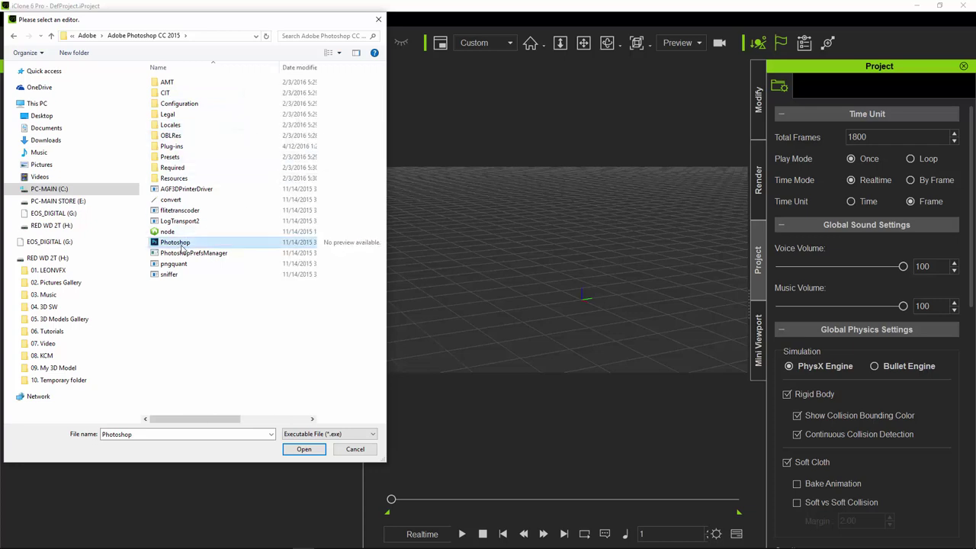
left_click(303, 450)
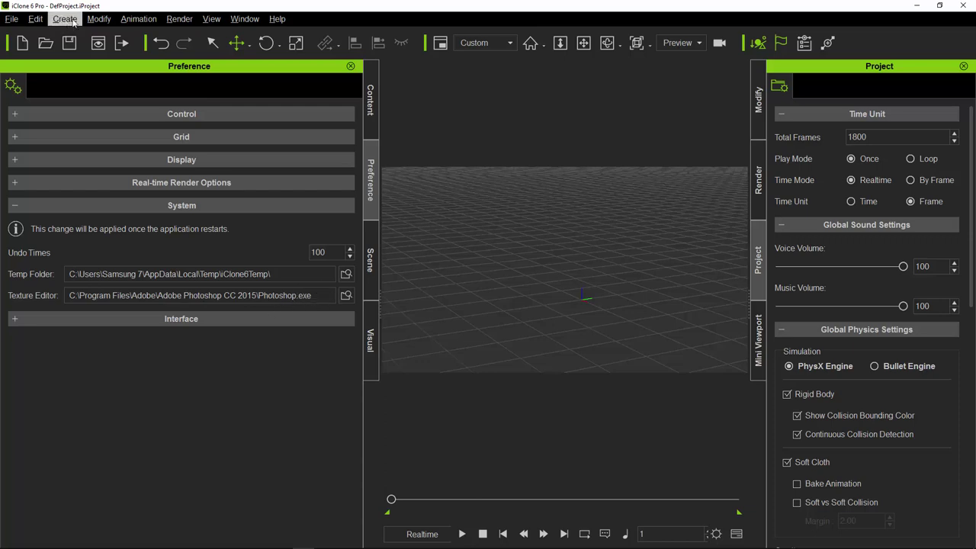
- Add the Christian avatar from the 00_CC Character templates to the scene and show it from the front
left_click(99, 18)
key("Right")
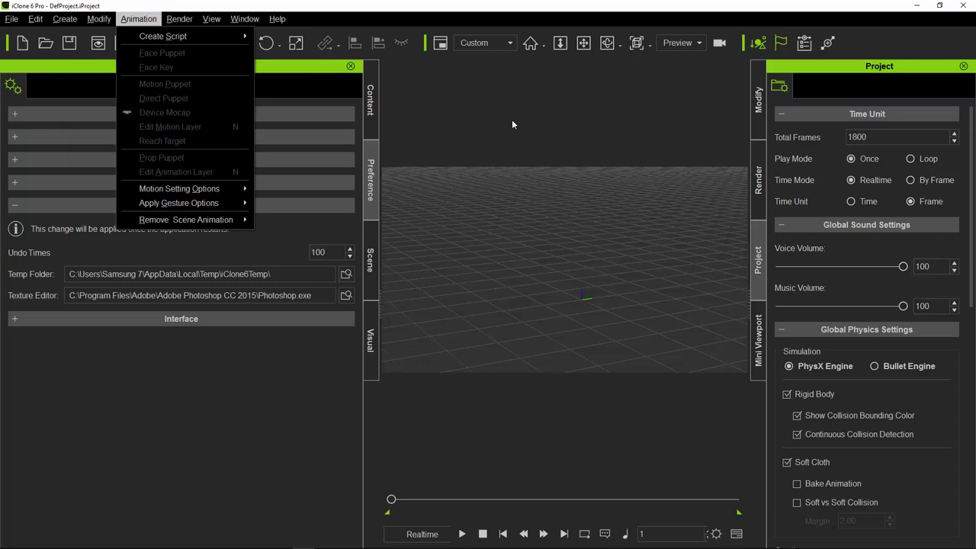
left_click(372, 100)
left_click(129, 88)
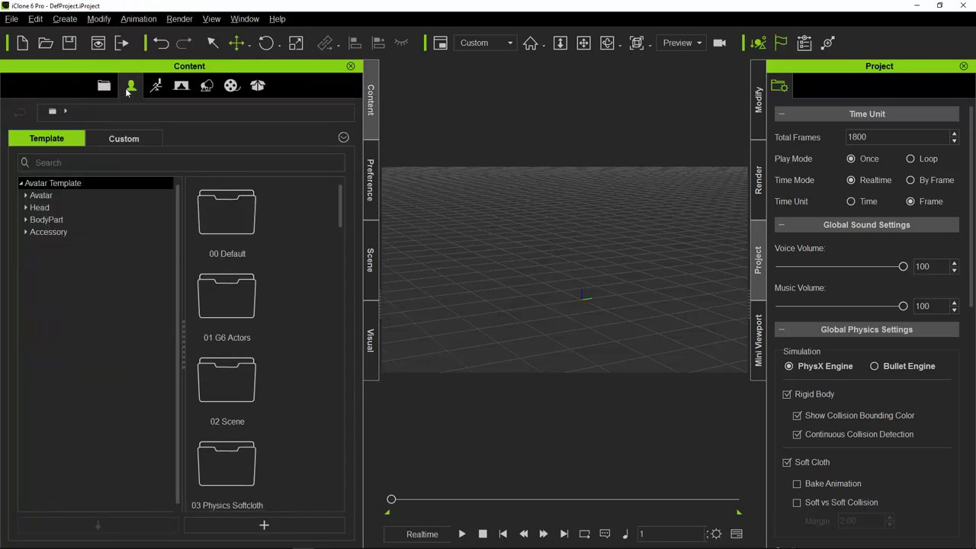
left_click(39, 196)
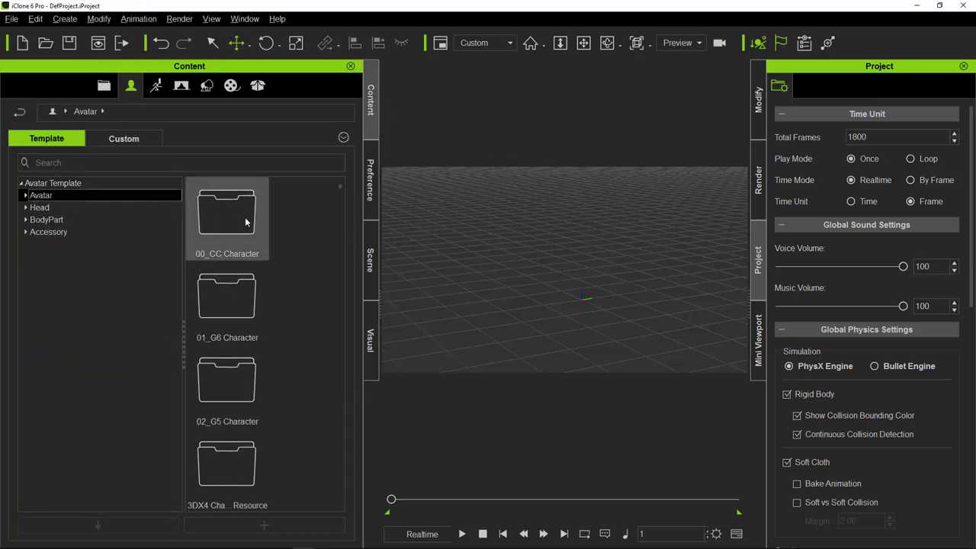
double_click(245, 222)
double_click(218, 227)
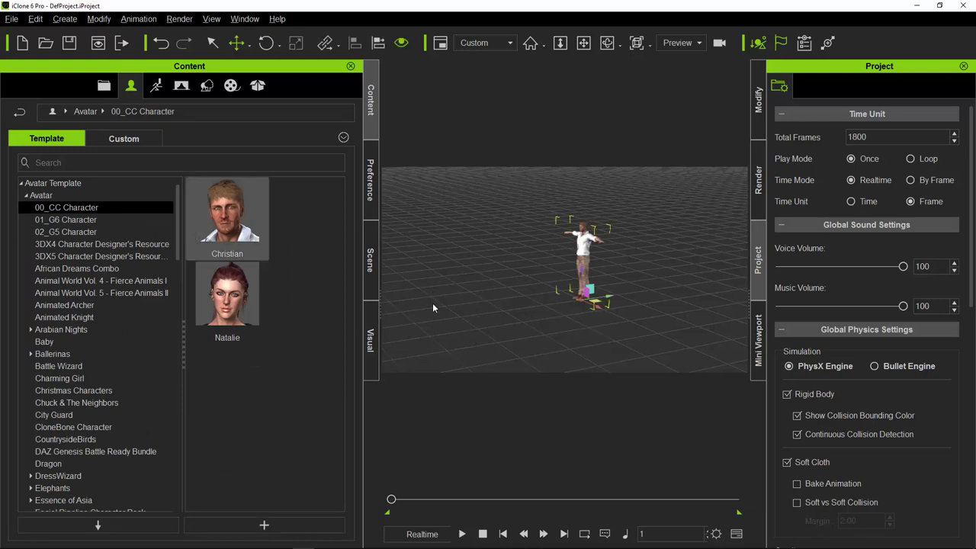
key("z")
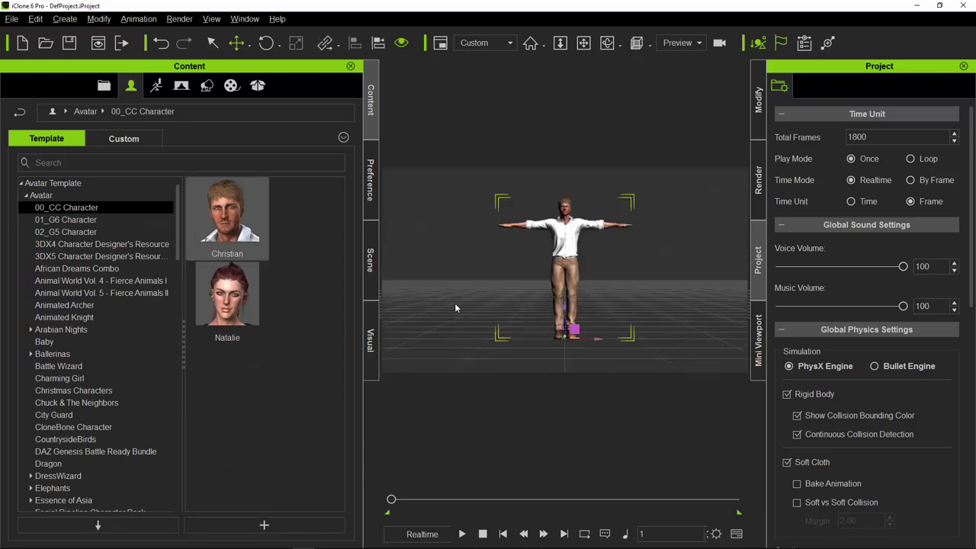
- Pick the avatar's Shirt material, open its Diffuse texture in Photoshop for viewing, and close Photoshop
left_click(371, 191)
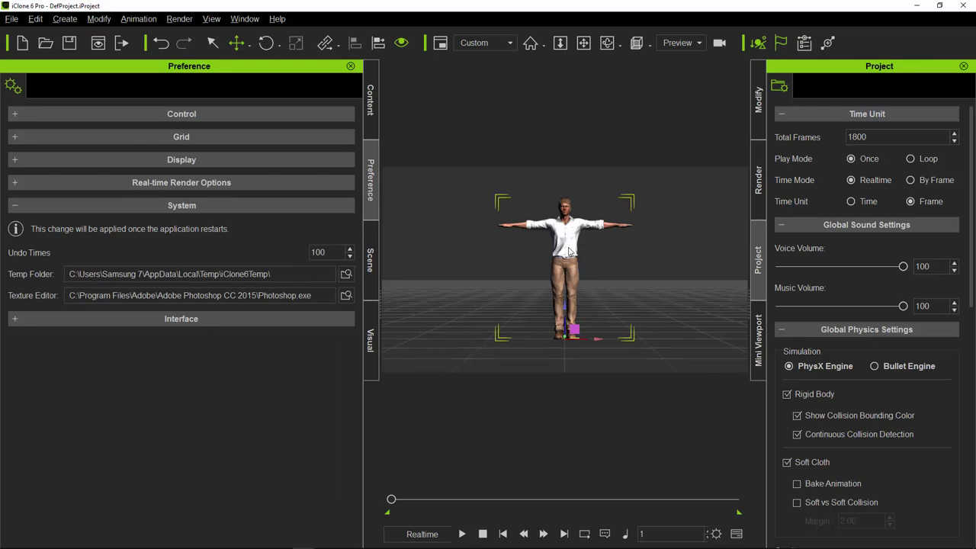
left_click(760, 114)
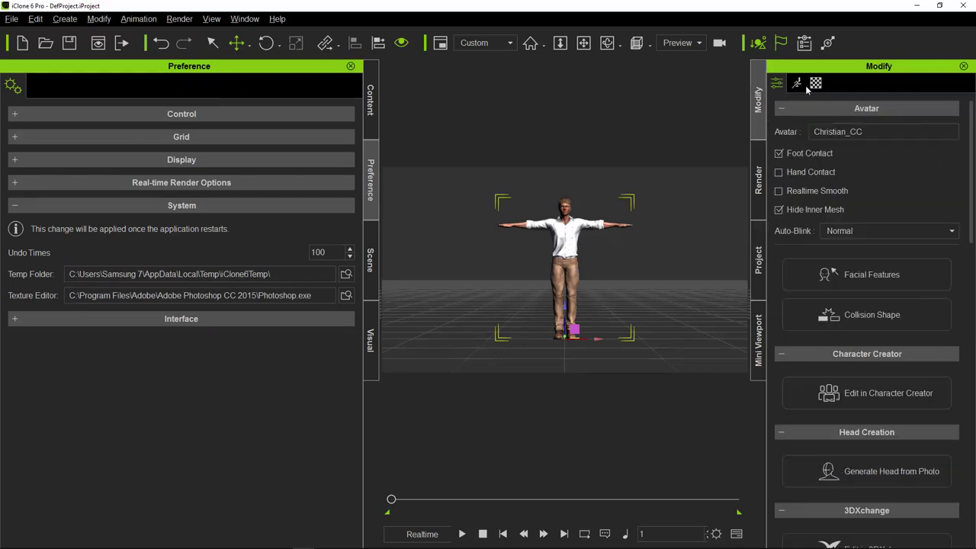
left_click(816, 82)
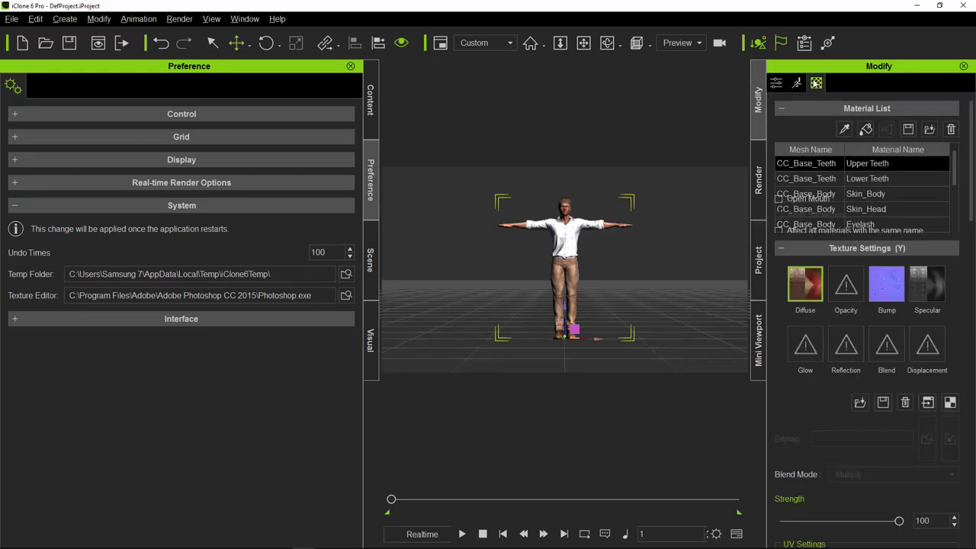
left_click(846, 130)
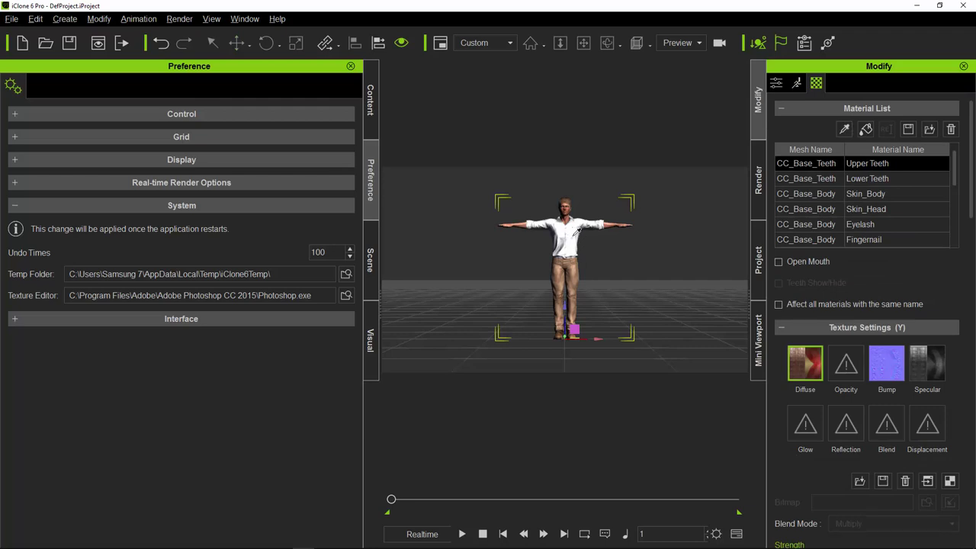
left_click(578, 231)
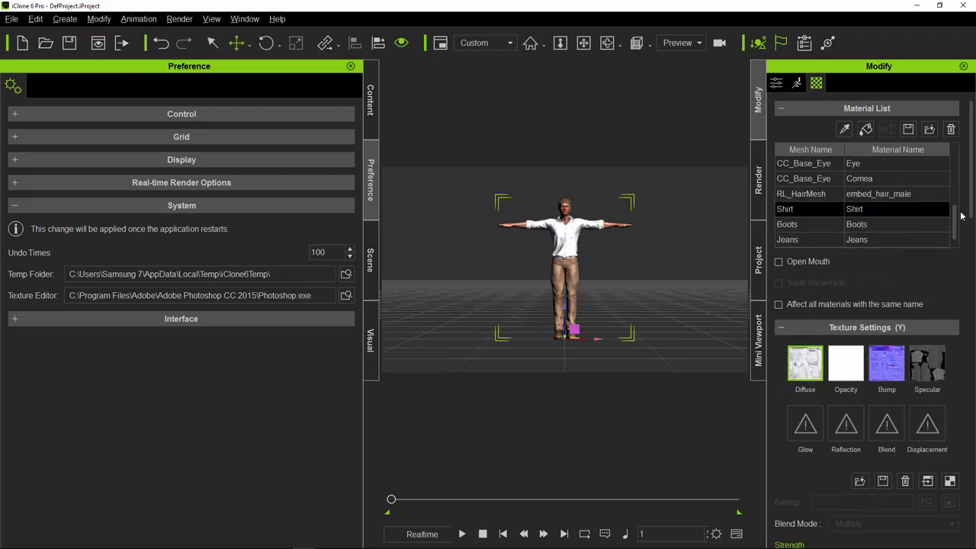
scroll(973, 224, "down", 2)
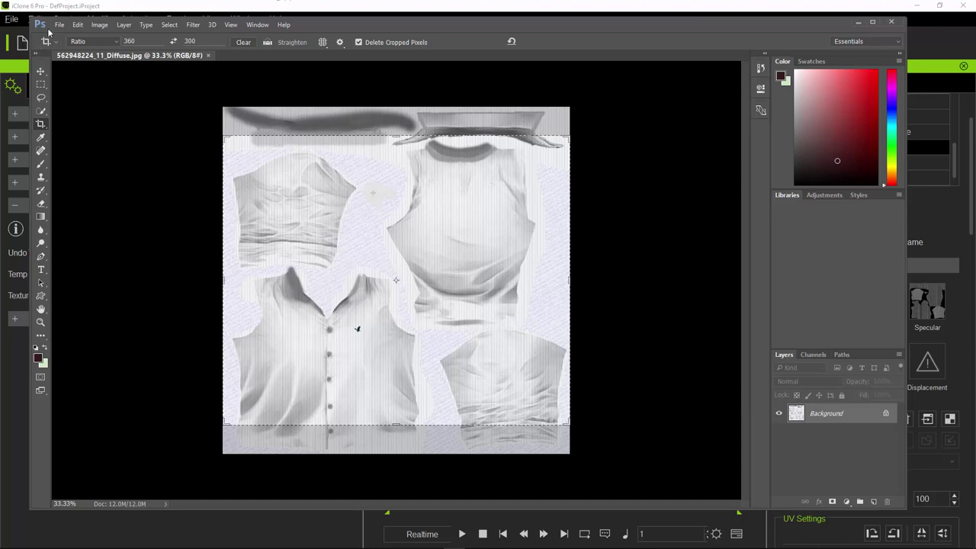
left_click(893, 24)
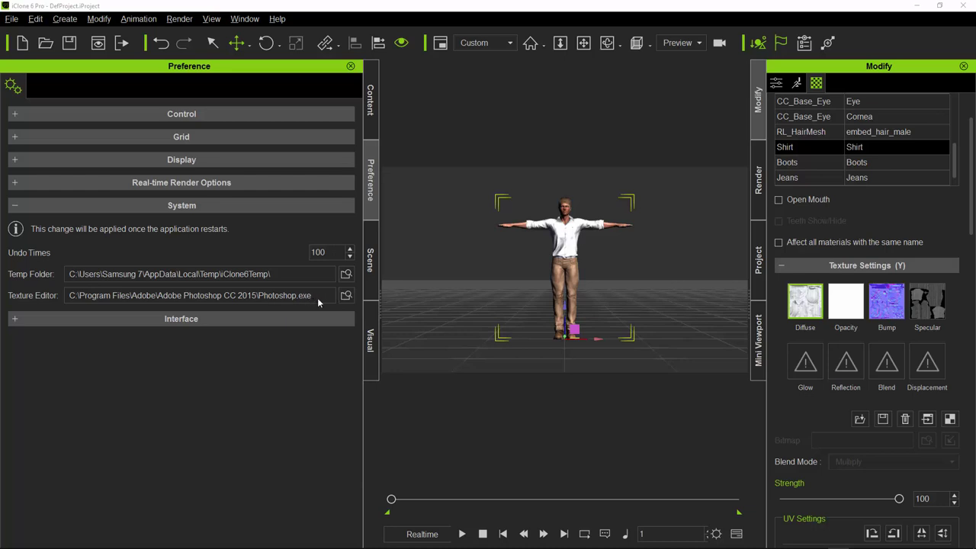
- Expand the Real-time Render Options in place of the System settings and set the render quality to High
left_click(11, 206)
left_click(15, 182)
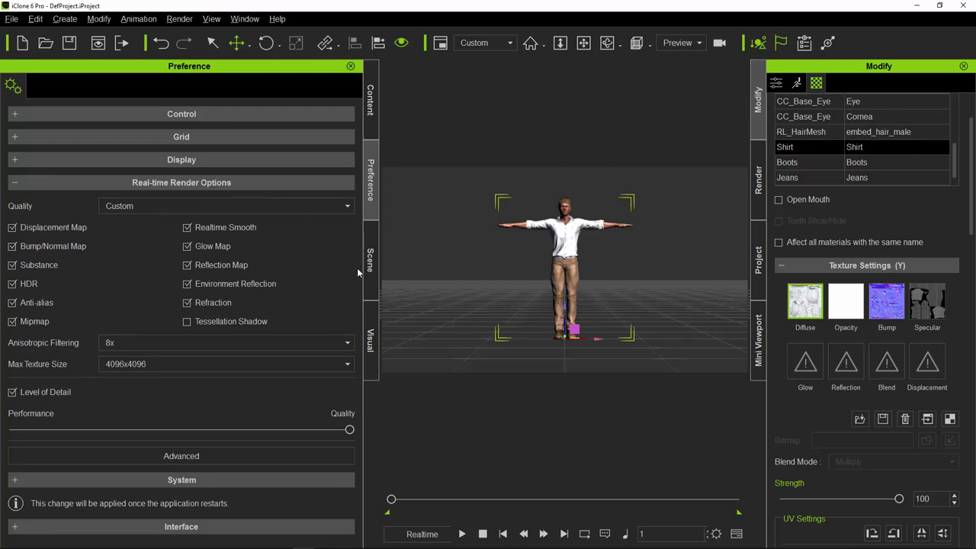
scroll(580, 247, "up", 2)
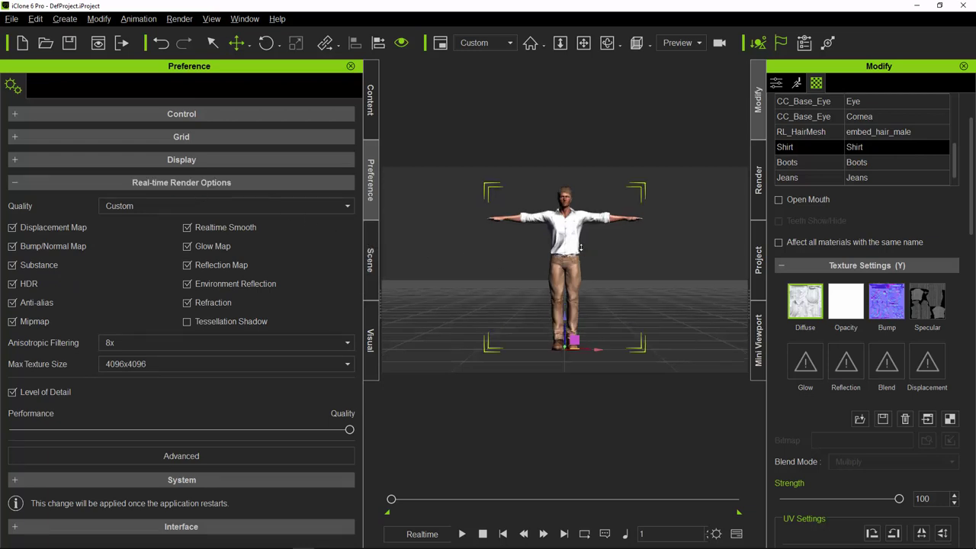
scroll(580, 247, "up", 3)
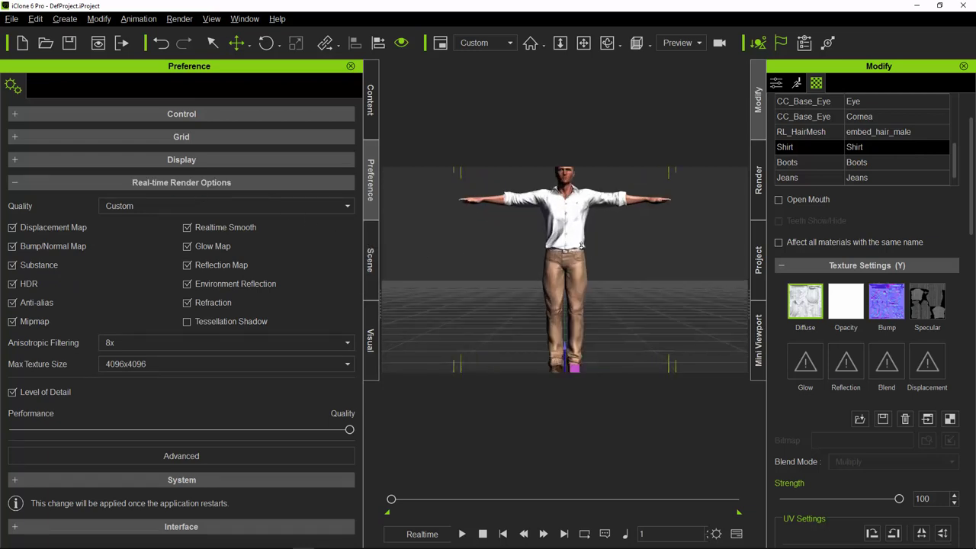
key("F8")
middle_click_drag(574, 295, 566, 277)
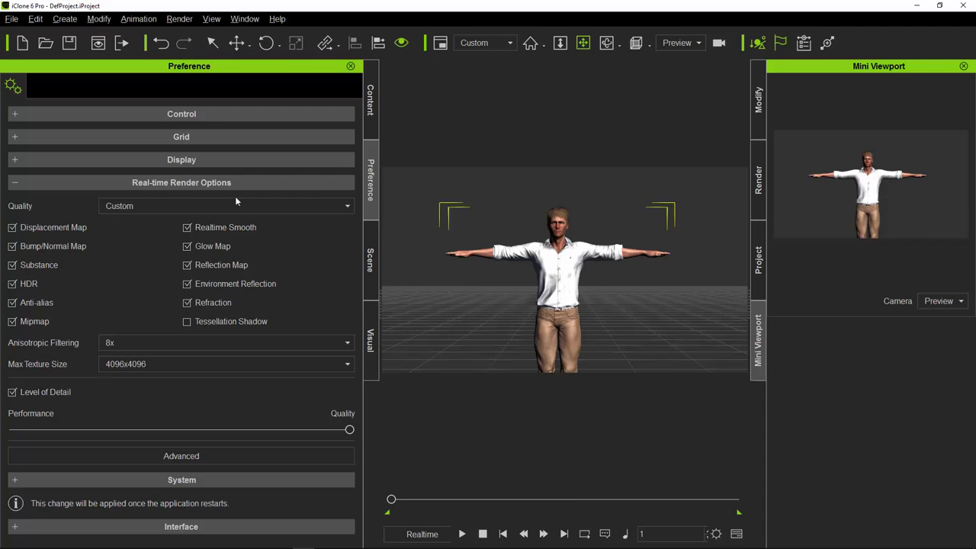
left_click(328, 206)
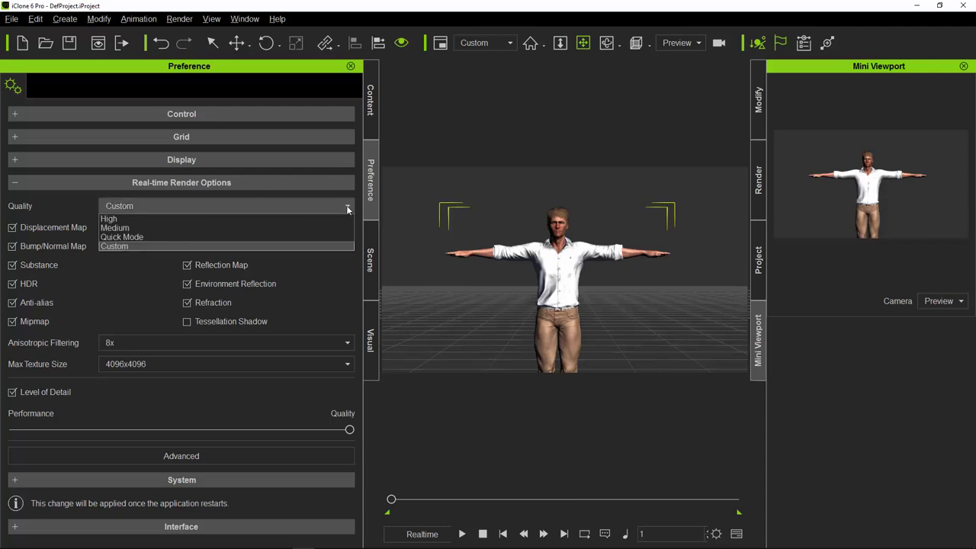
left_click(122, 218)
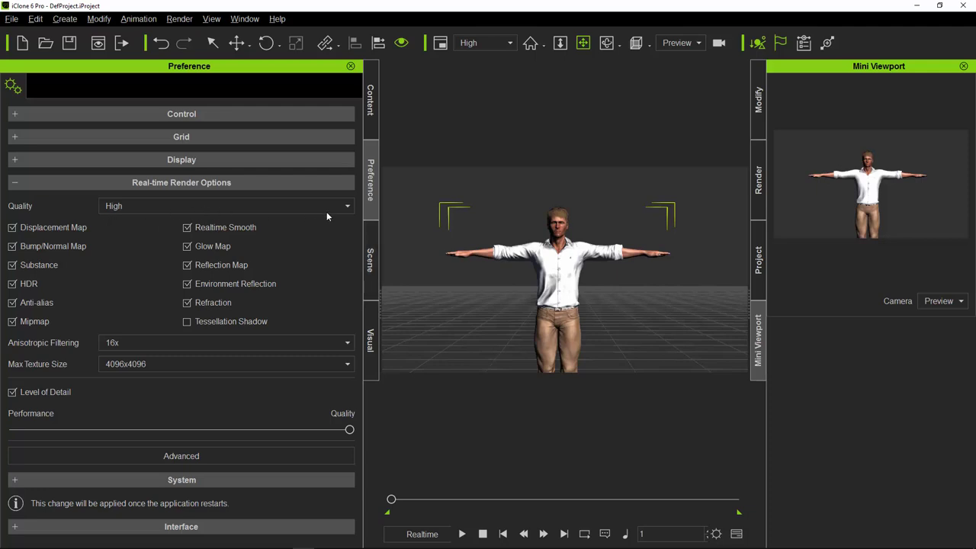
- Try the Quick Mode render quality and examine its effect on the avatar's shirt and trousers up close
left_click(348, 207)
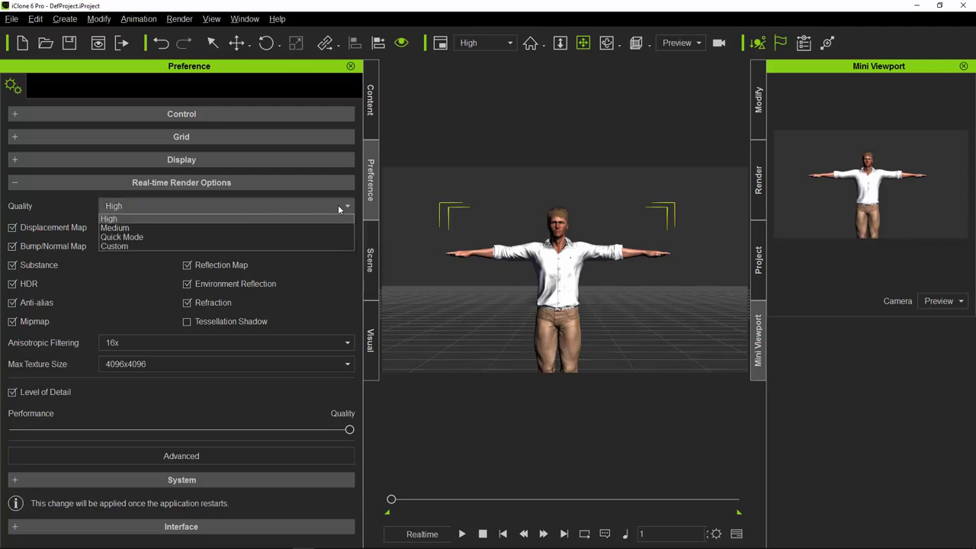
left_click(144, 237)
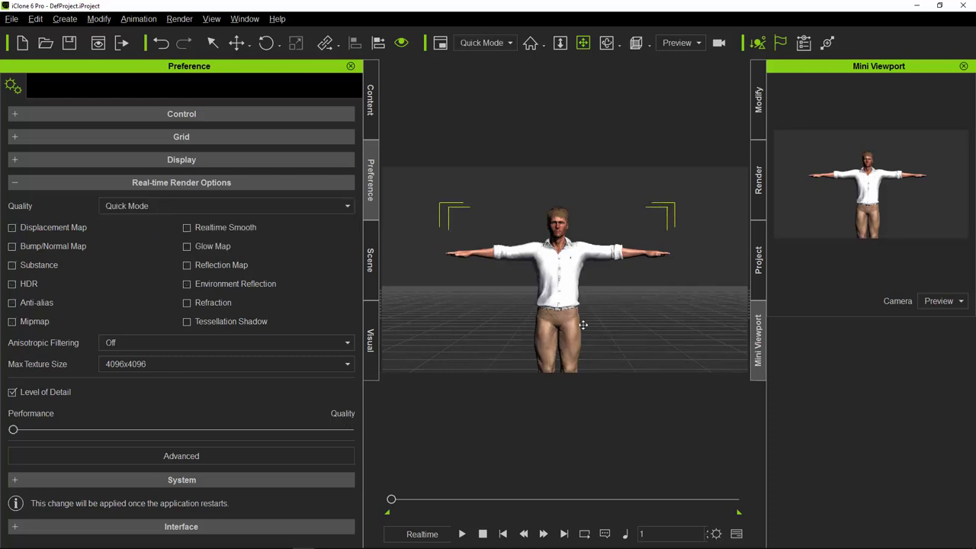
scroll(583, 326, "up", 6)
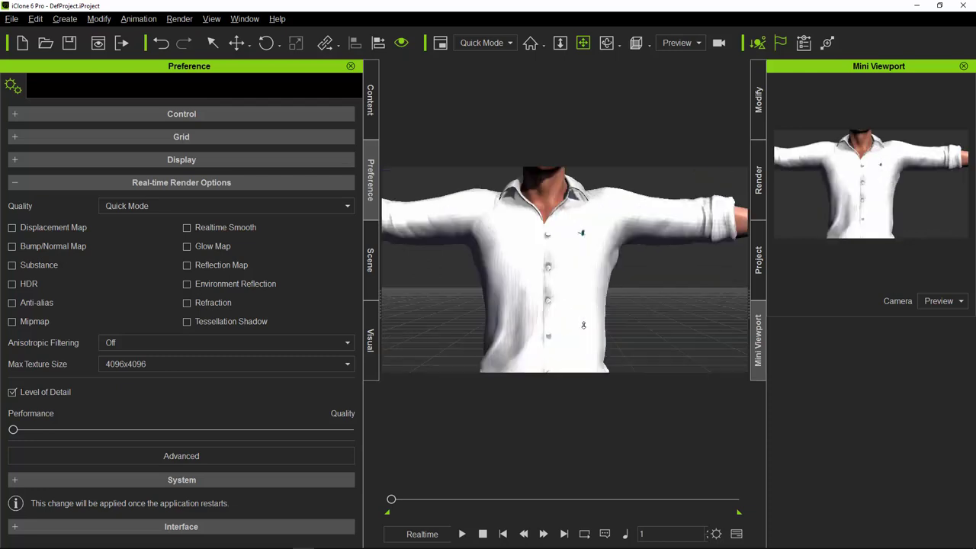
scroll(541, 326, "up", 3)
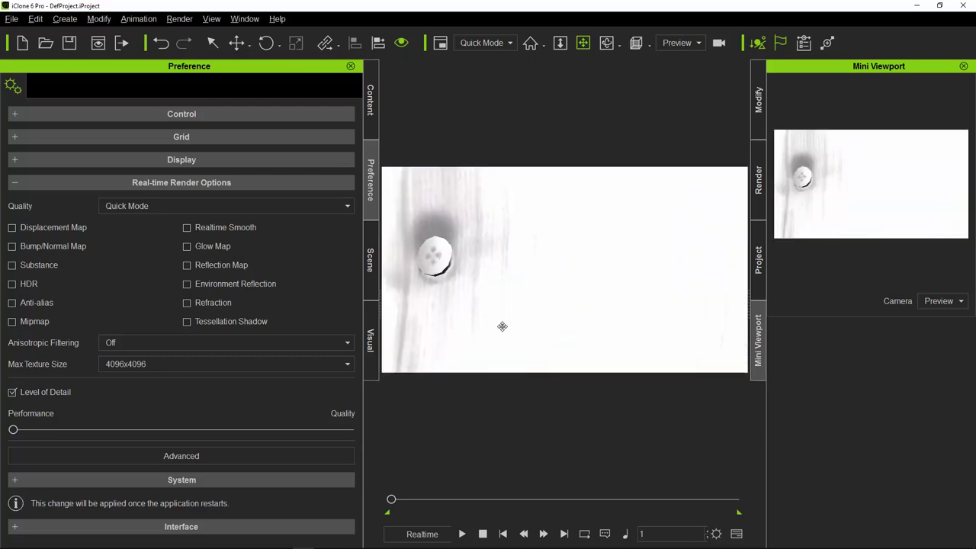
scroll(501, 327, "down", 4)
middle_click_drag(522, 325, 532, 199)
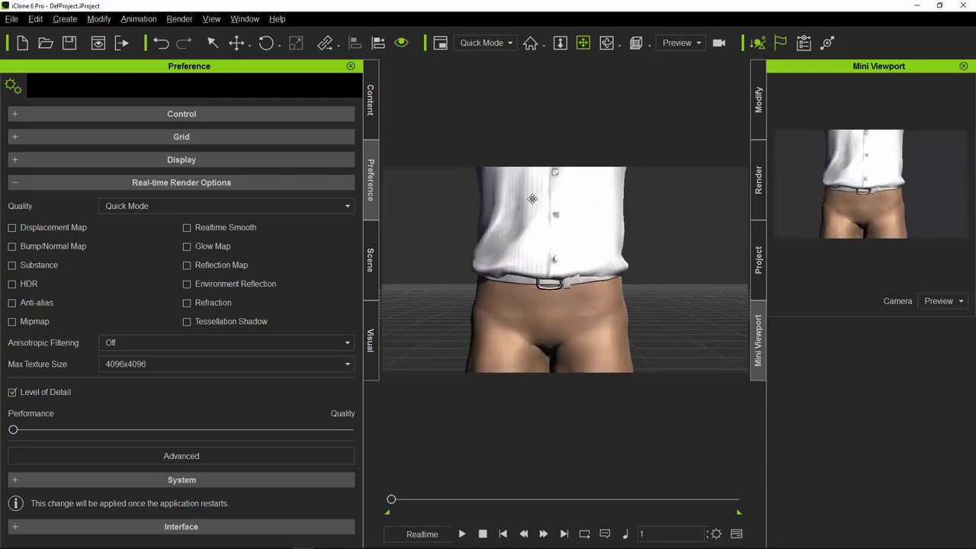
- Return the render quality to High and inspect the detail of the avatar's trousers
left_click(213, 208)
left_click(153, 219)
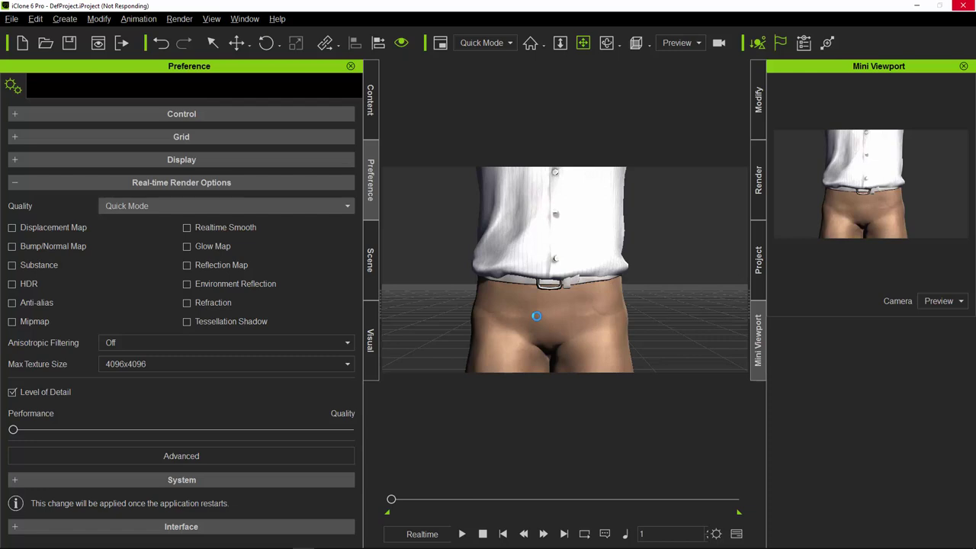
middle_click_drag(537, 316, 464, 271)
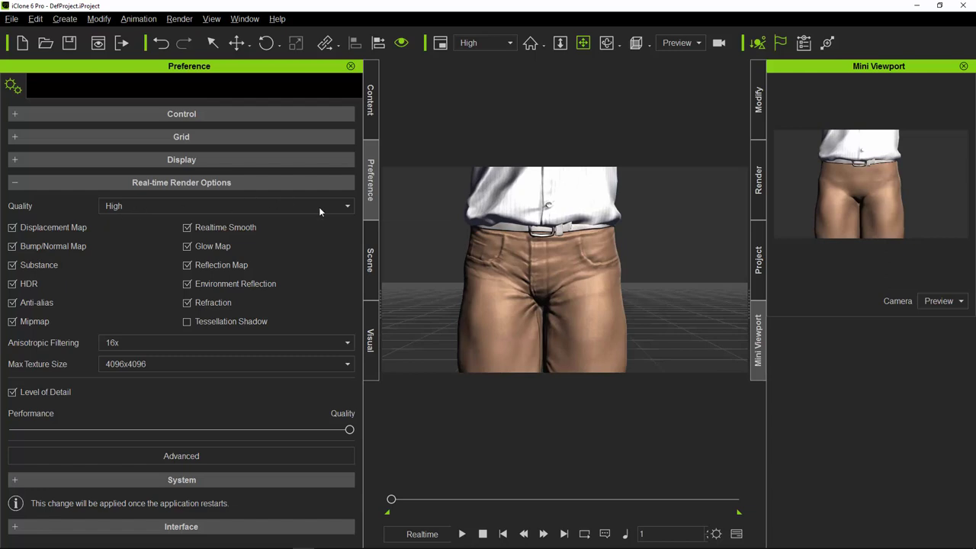
- Compare Quick Mode on the trousers and the whole avatar from an angle, ending with the render quality at High
left_click(345, 207)
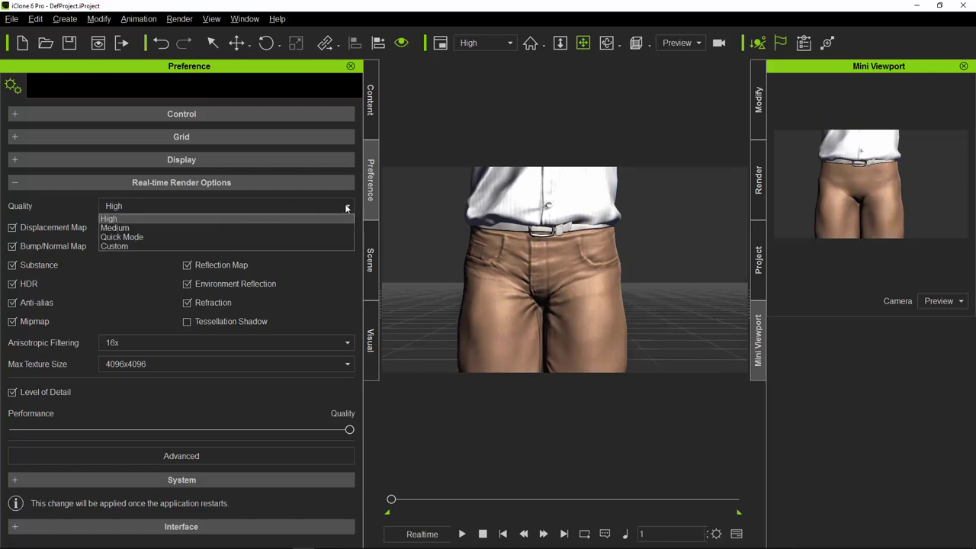
left_click(126, 242)
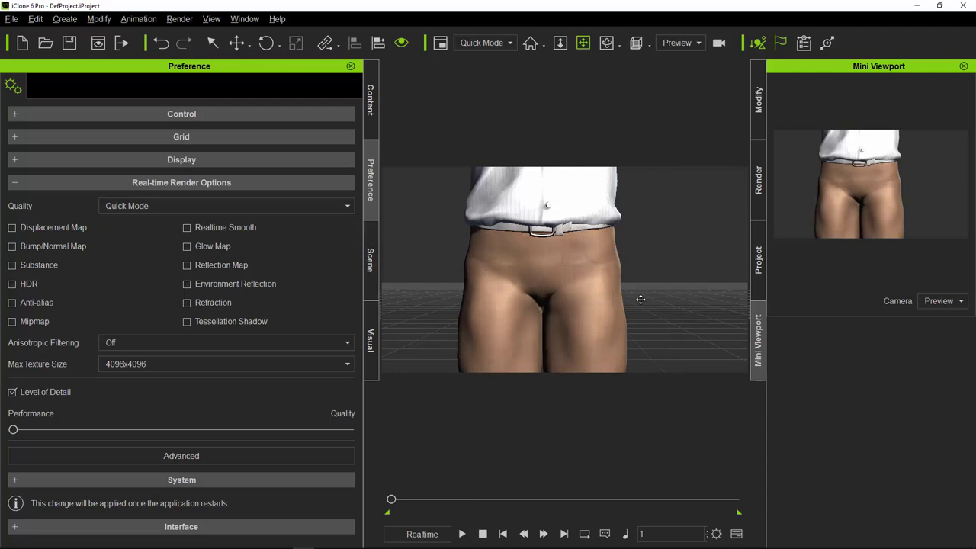
left_click(607, 43)
left_click_drag(641, 302, 586, 295)
scroll(586, 294, "down", 5)
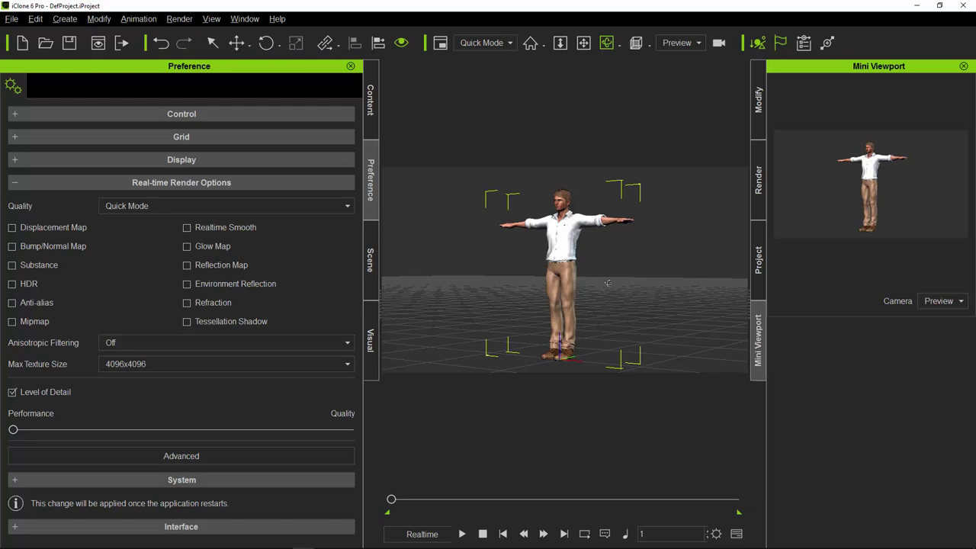
left_click(317, 207)
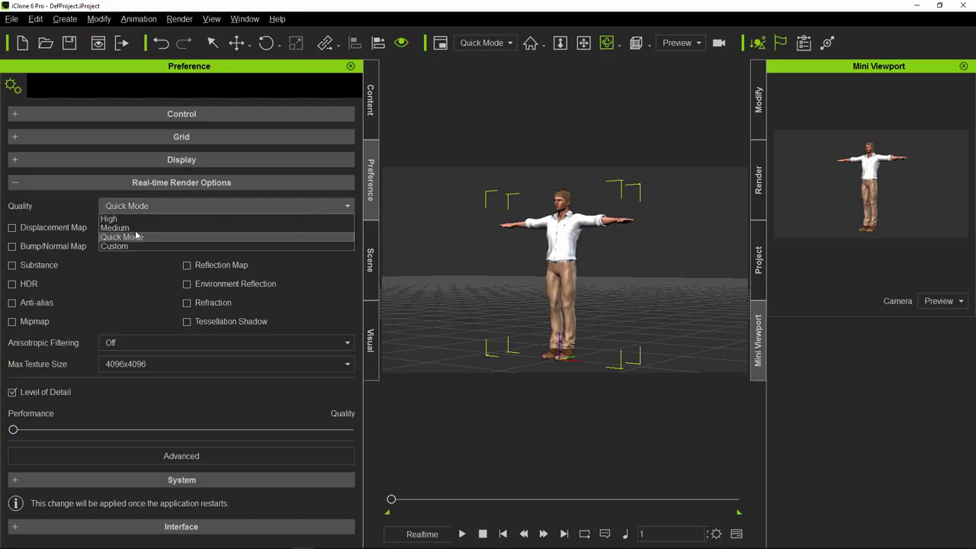
left_click(133, 221)
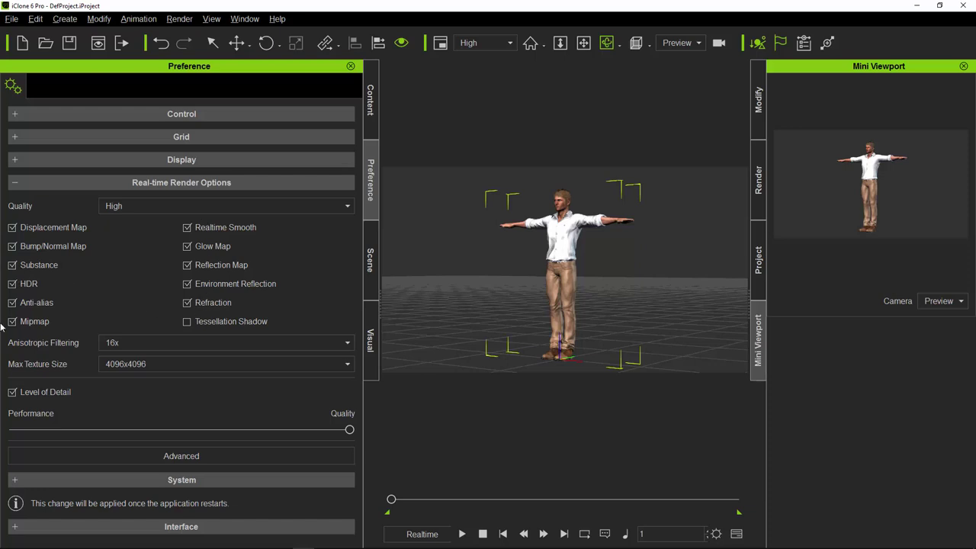
- Set the Max Texture Size to 2048x2048 and review the other available sizes
left_click(347, 366)
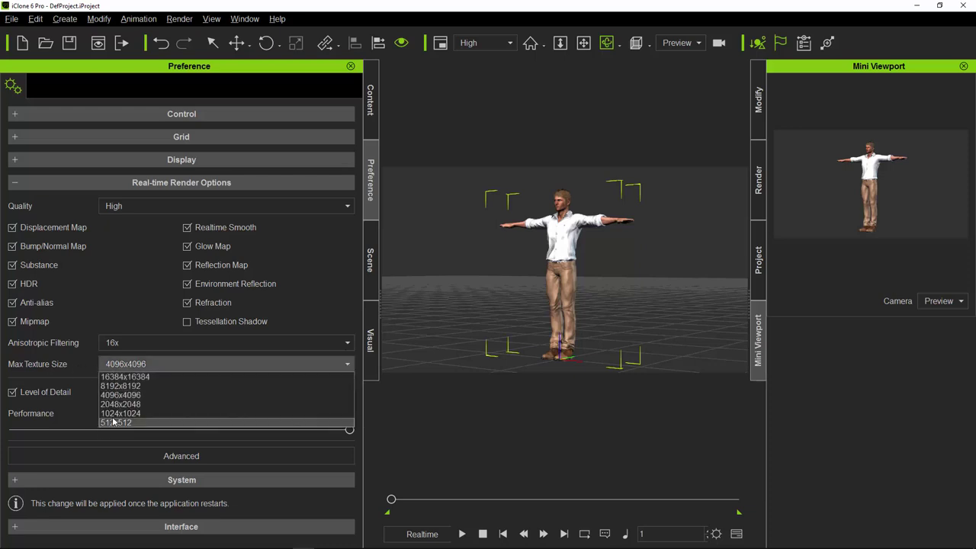
key("Escape")
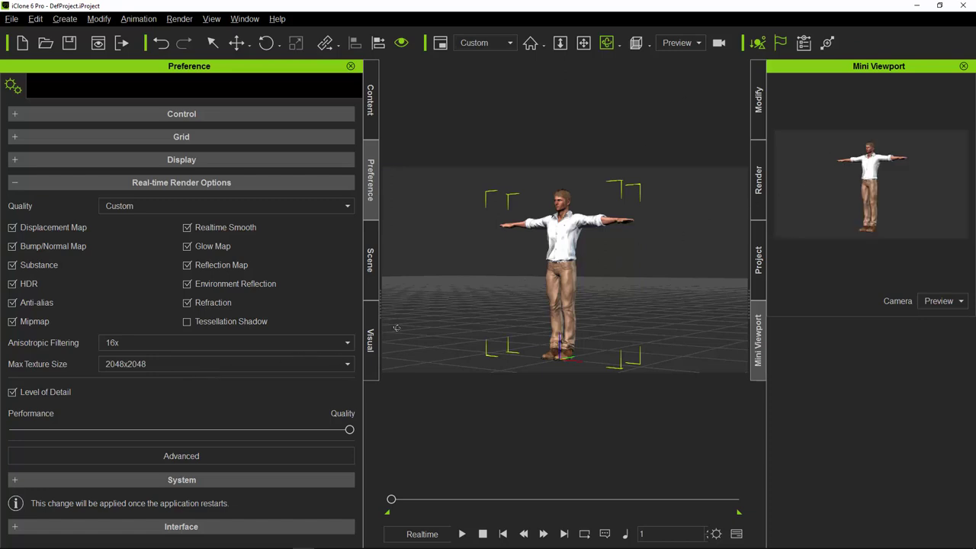
left_click(349, 369)
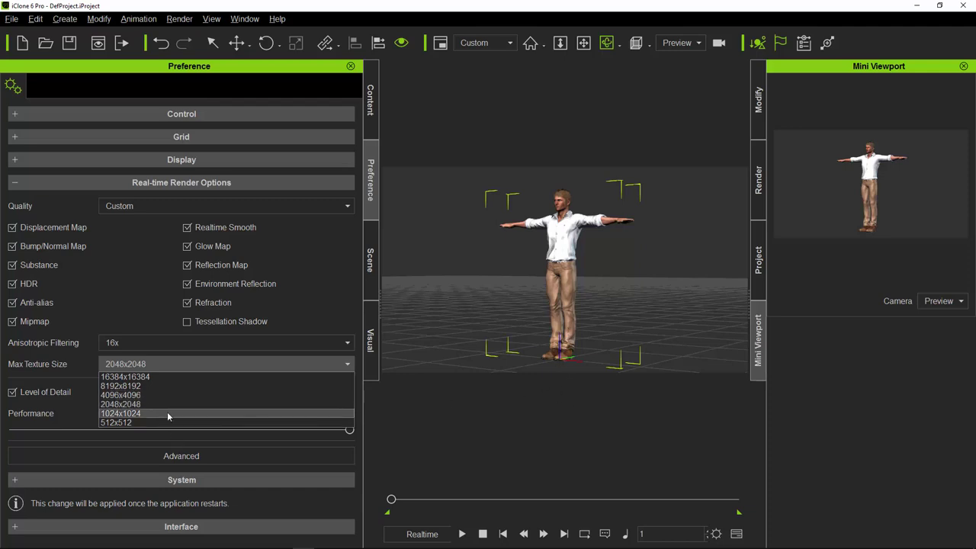
left_click(370, 193)
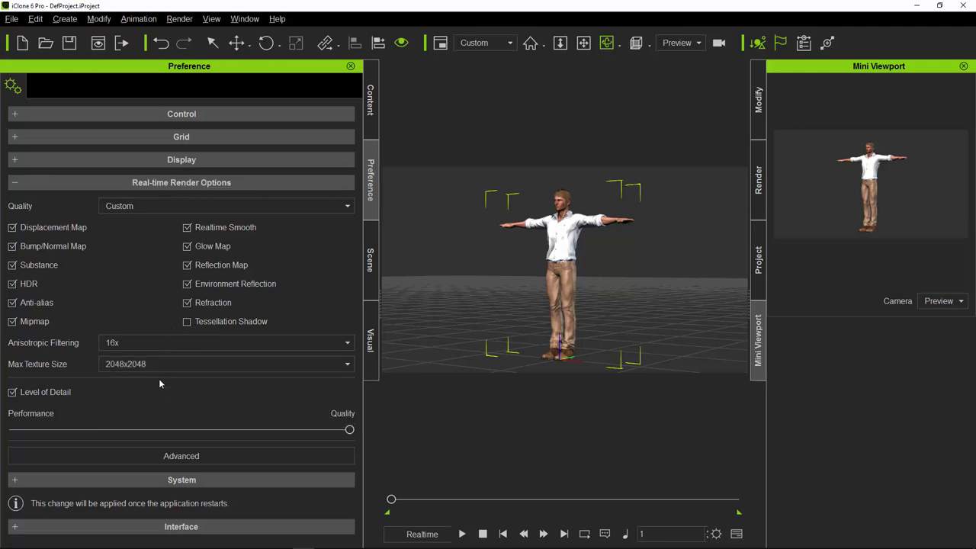
- Set Anisotropic Filtering to 8x in the Real-time Render Options
left_click(202, 342)
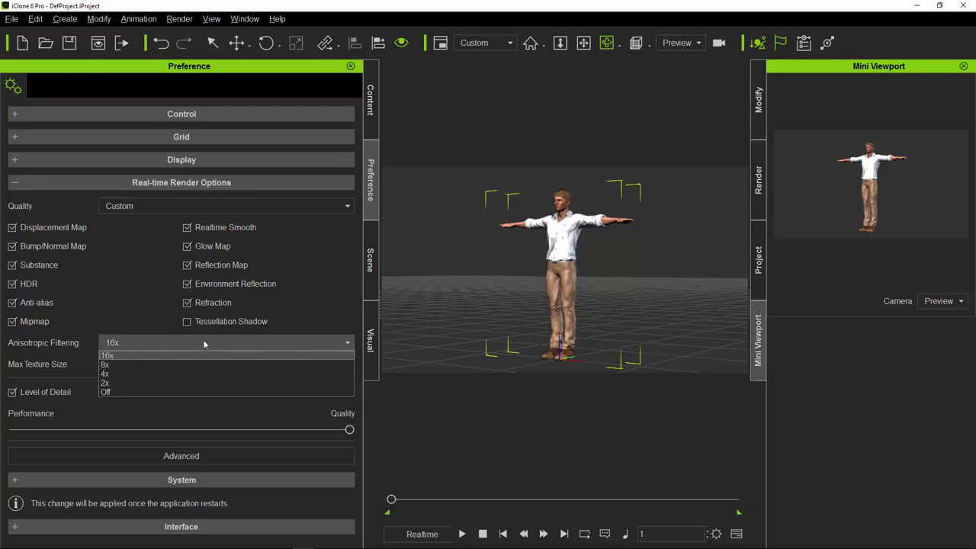
left_click(111, 367)
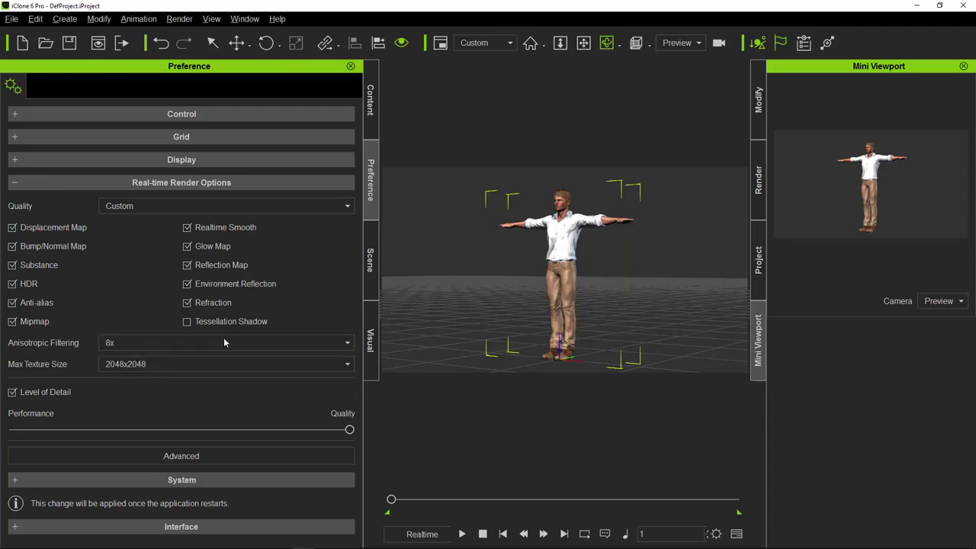
left_click(285, 341)
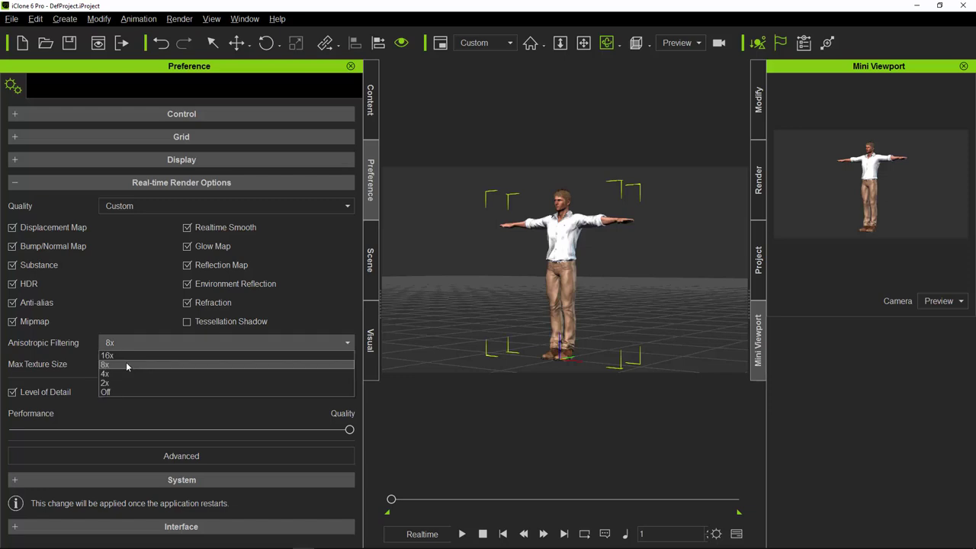
left_click(127, 366)
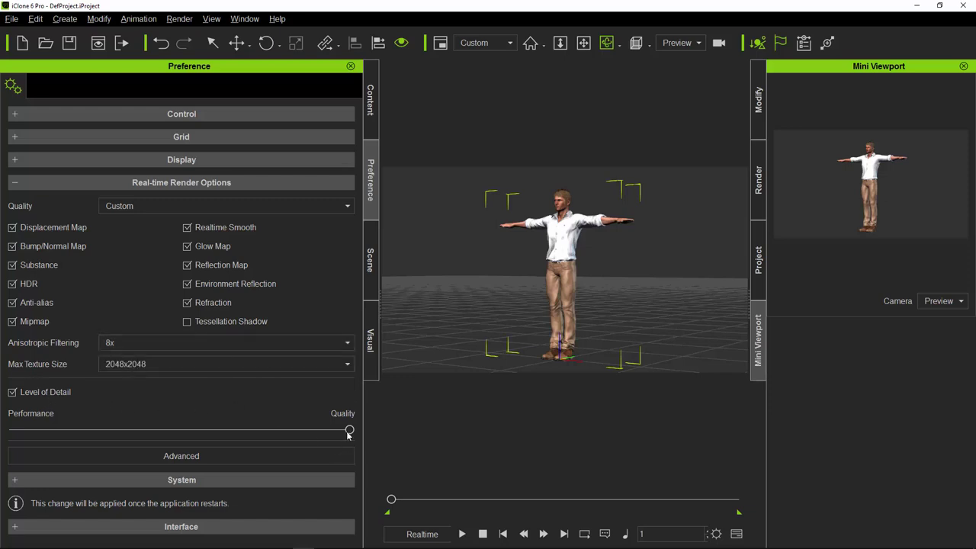
- Test the Level of Detail slider between Quality and Performance against the avatar, and leave it halfway
scroll(560, 285, "up", 5)
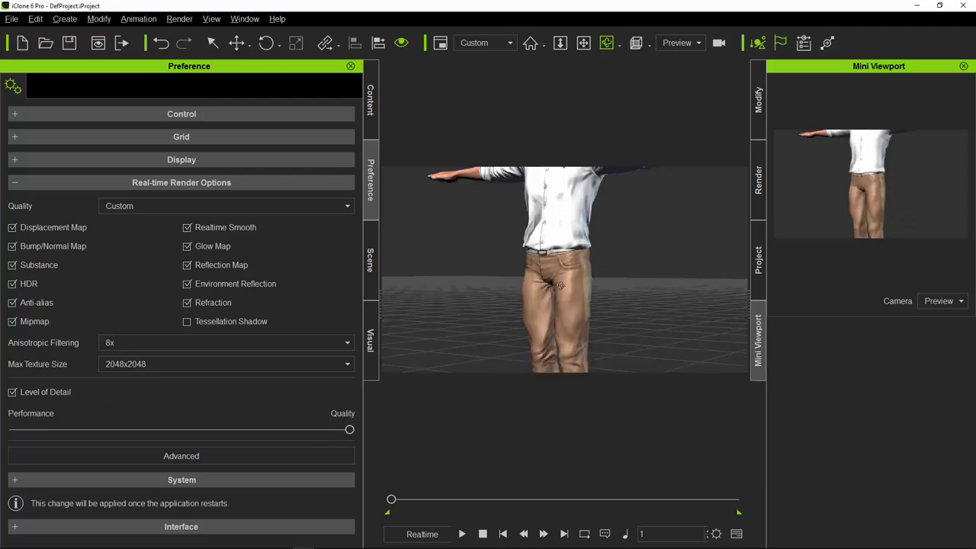
scroll(560, 285, "up", 3)
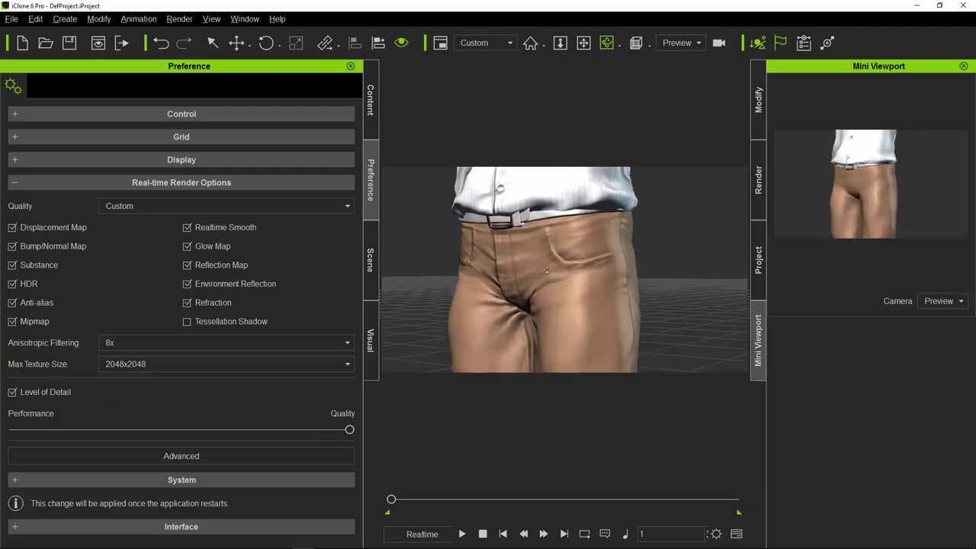
scroll(547, 269, "up", 5)
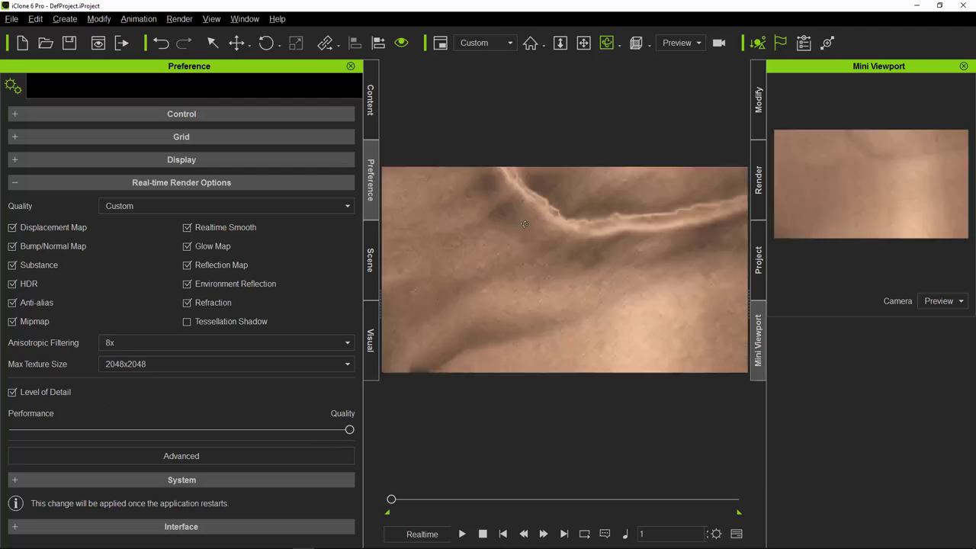
scroll(558, 232, "down", 6)
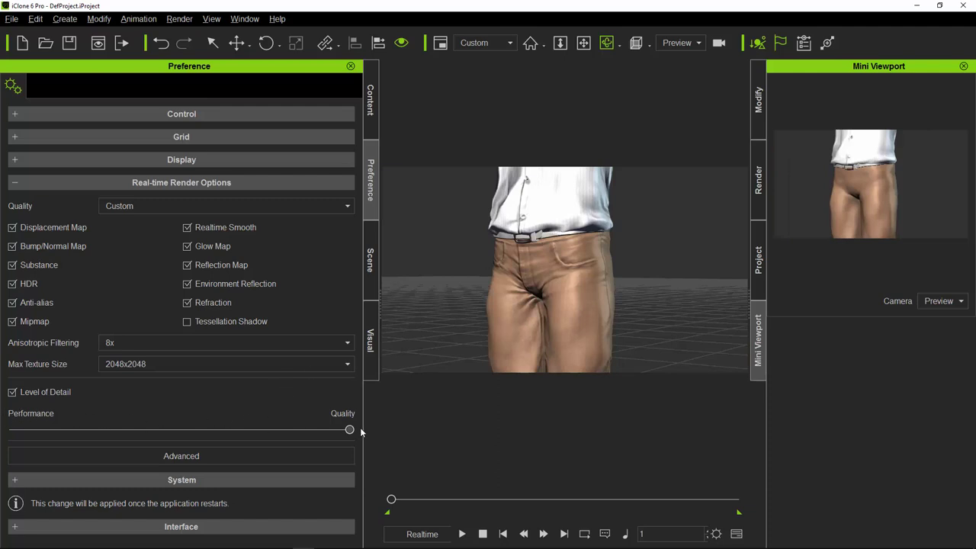
left_click_drag(350, 429, 11, 431)
left_click_drag(332, 429, 4, 434)
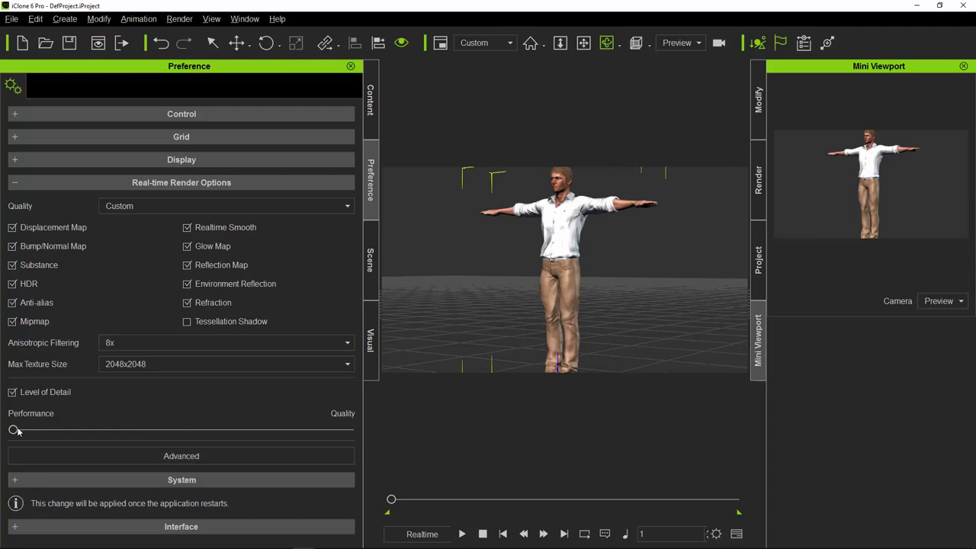
left_click_drag(19, 431, 182, 431)
- Review the Quality presets, Max Texture Size and Anisotropic Filtering options, keeping Custom, 2048x2048 and 8x
left_click(250, 205)
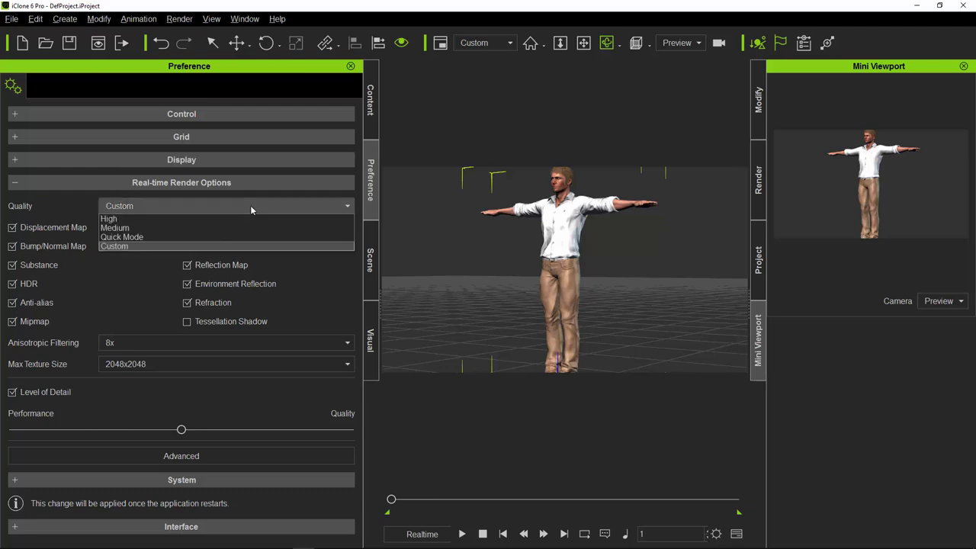
left_click(116, 246)
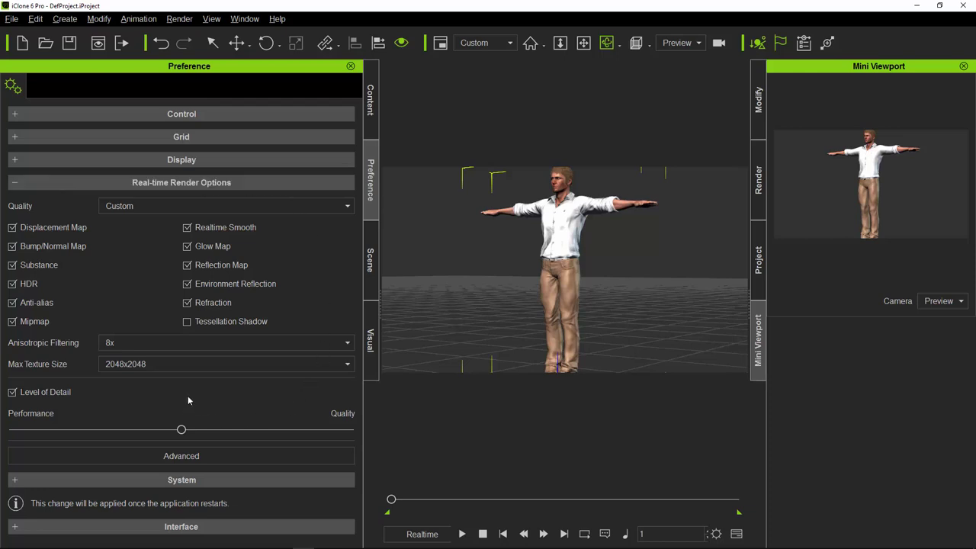
left_click(346, 367)
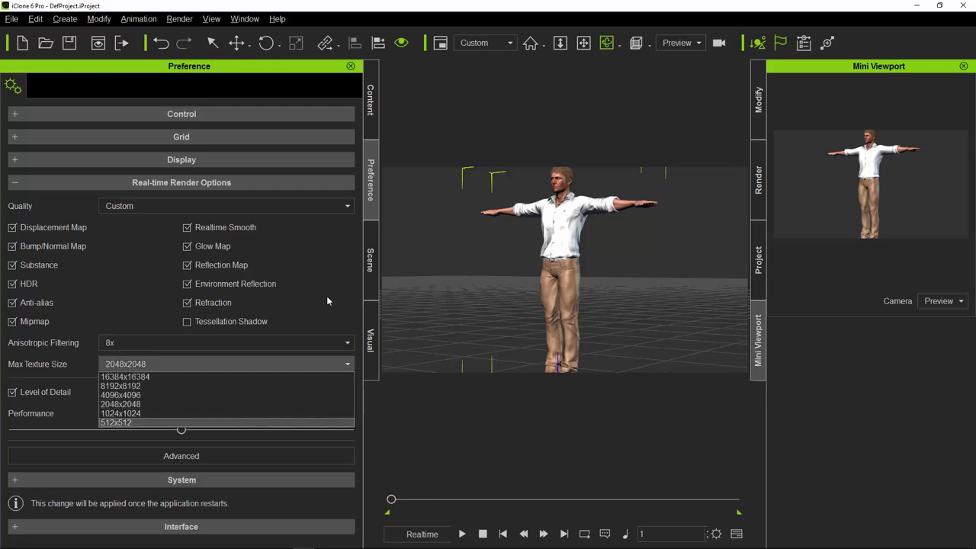
left_click(355, 349)
left_click(345, 346)
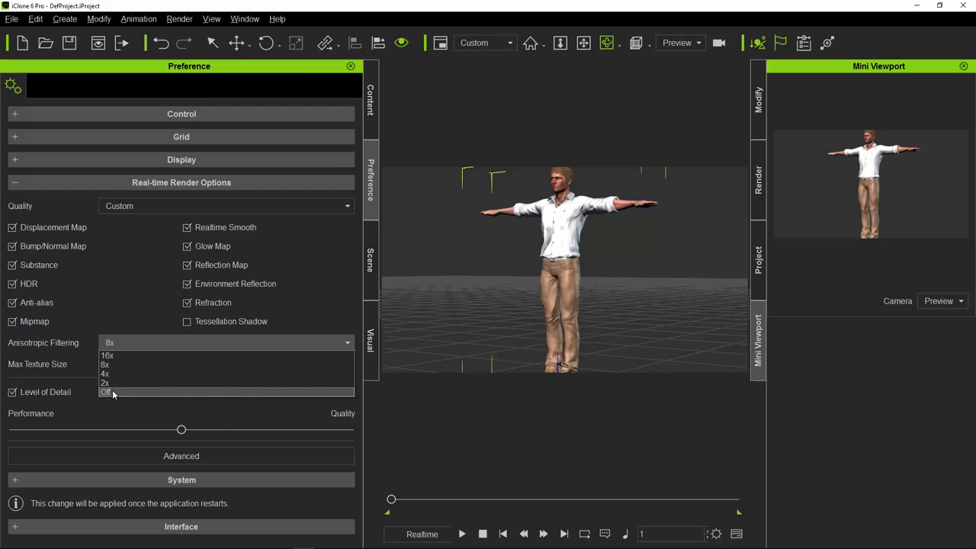
left_click(333, 286)
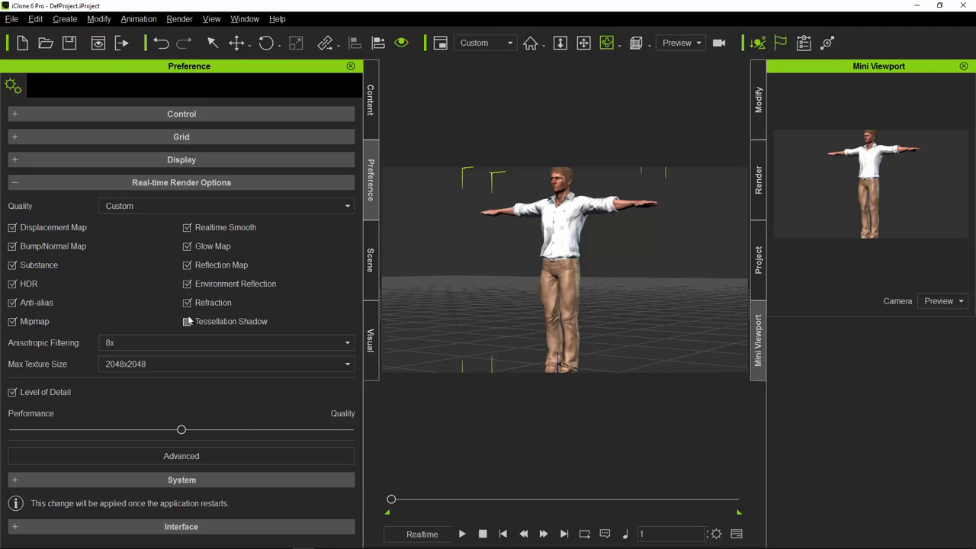
- Switch from the Real-time Render Options to the Display preferences and delete the avatar from the scene
left_click(15, 185)
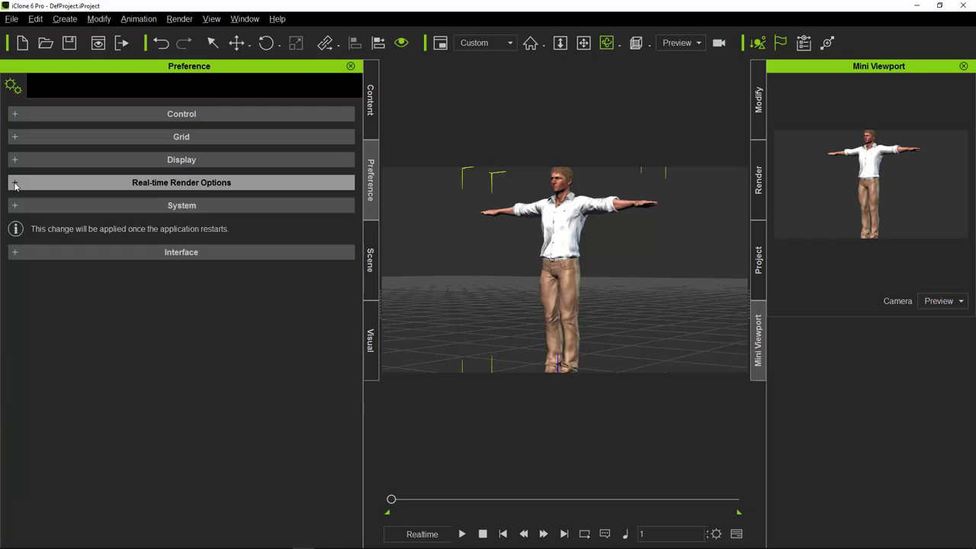
left_click(16, 161)
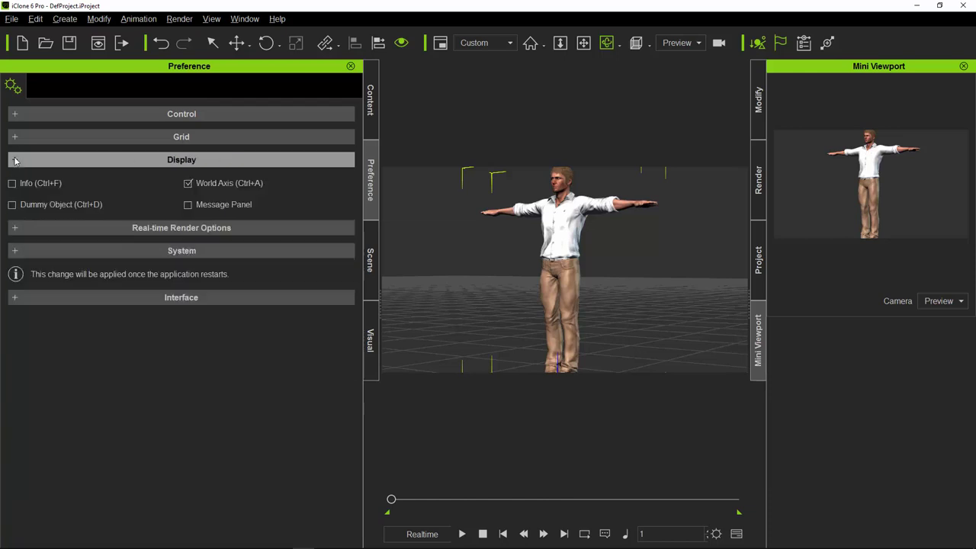
scroll(565, 257, "down", 3)
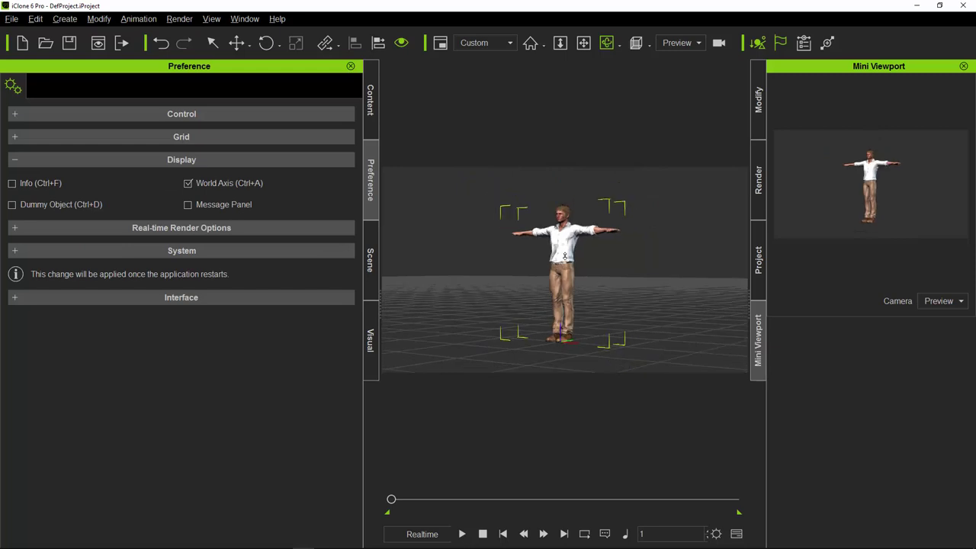
scroll(565, 257, "down", 2)
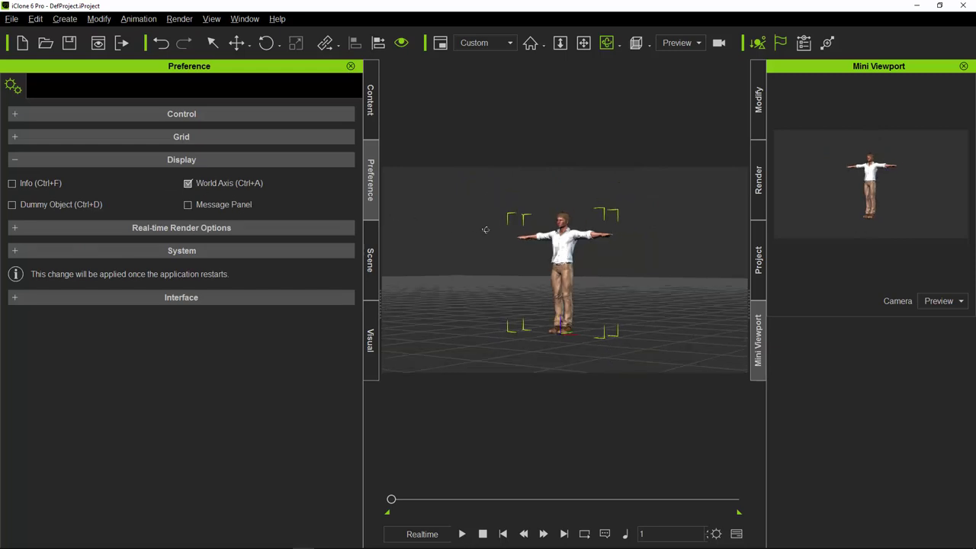
key("Delete")
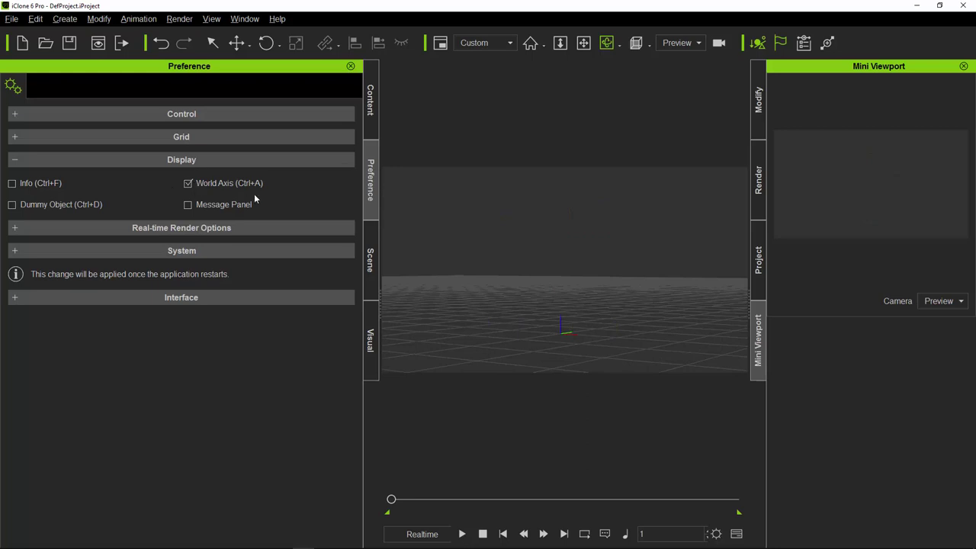
- Turn the World Axis display off and back on to compare the viewport with and without it
left_click(188, 184)
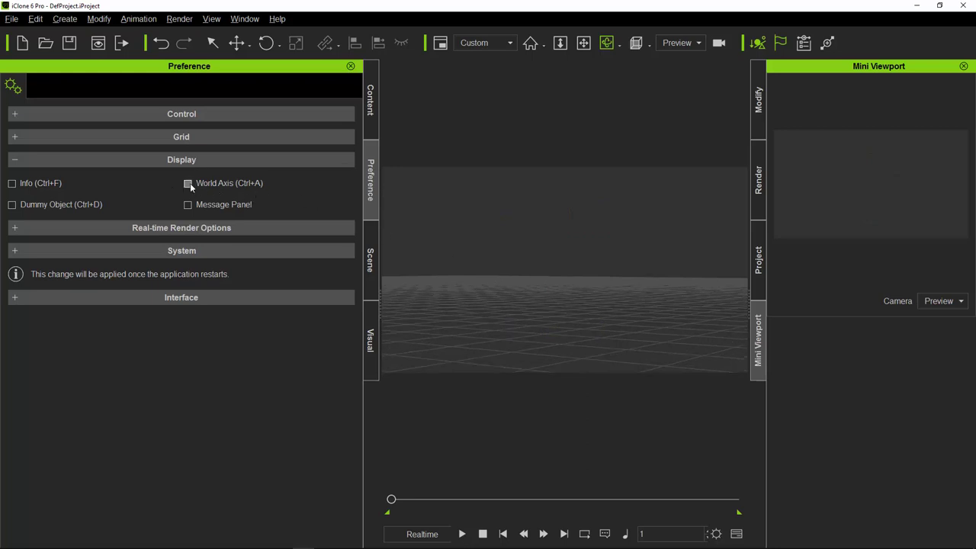
left_click(188, 184)
scroll(701, 316, "down", 1)
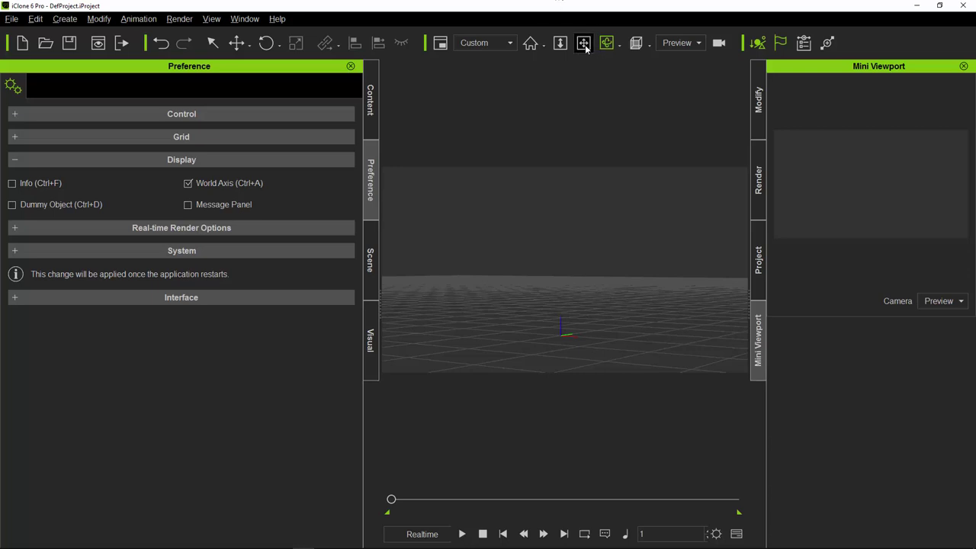
- Examine the world axis on the grid by rotating, zooming and panning the preview camera
left_click(560, 43)
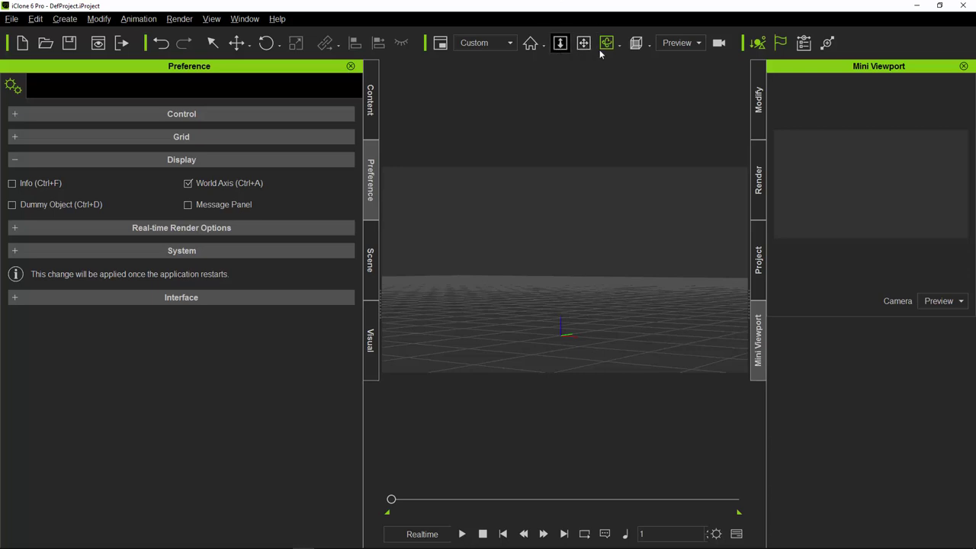
left_click(607, 44)
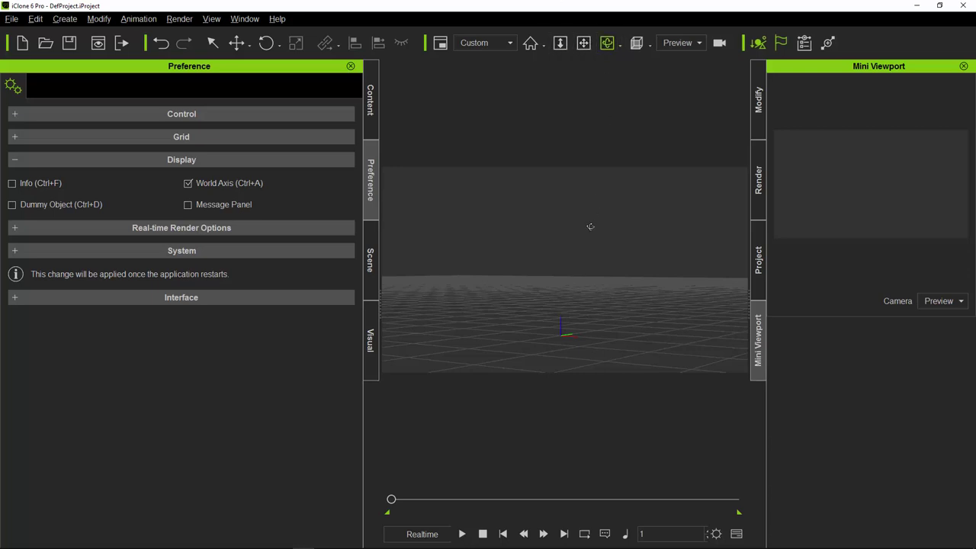
left_click_drag(589, 236, 616, 293)
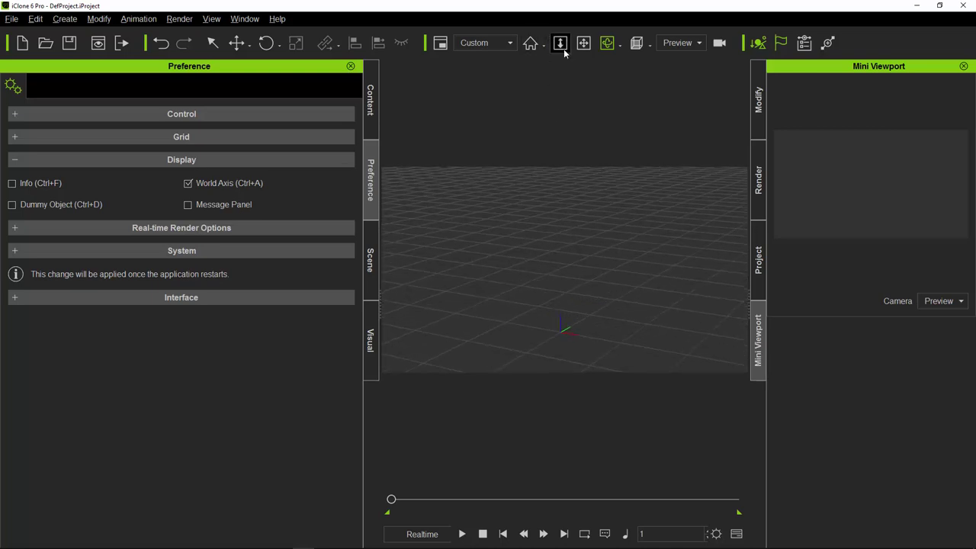
left_click(559, 43)
left_click_drag(591, 237, 568, 522)
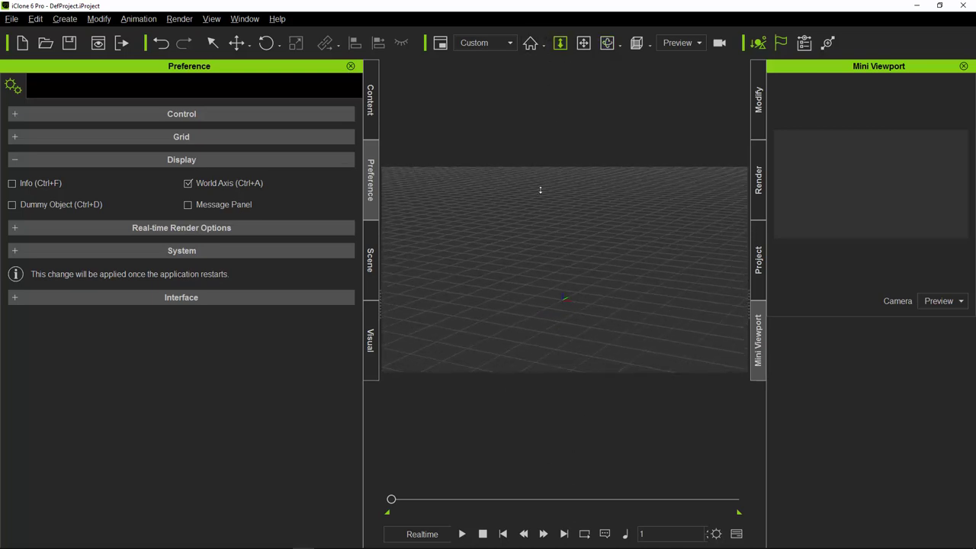
left_click(584, 43)
left_click_drag(608, 275, 532, 251)
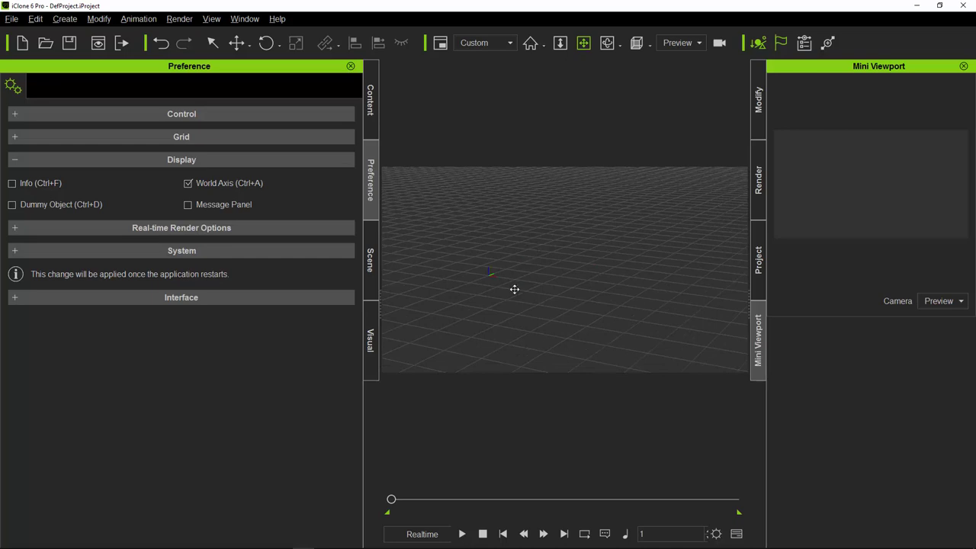
left_click_drag(515, 289, 511, 289)
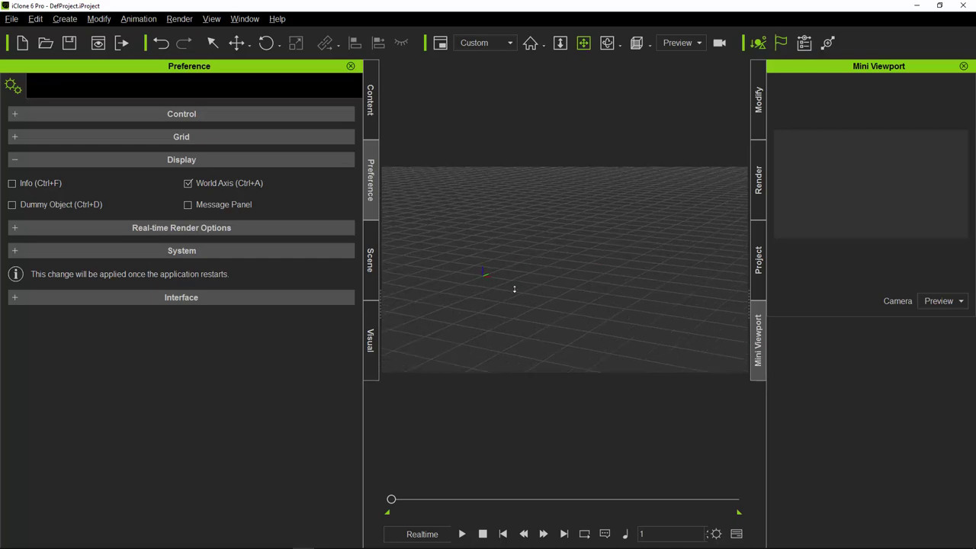
- Check the World Axis option again and inspect the axis directions up close from different angles
left_click(187, 184)
left_click_drag(503, 294, 517, 287)
left_click_drag(527, 234, 575, 261)
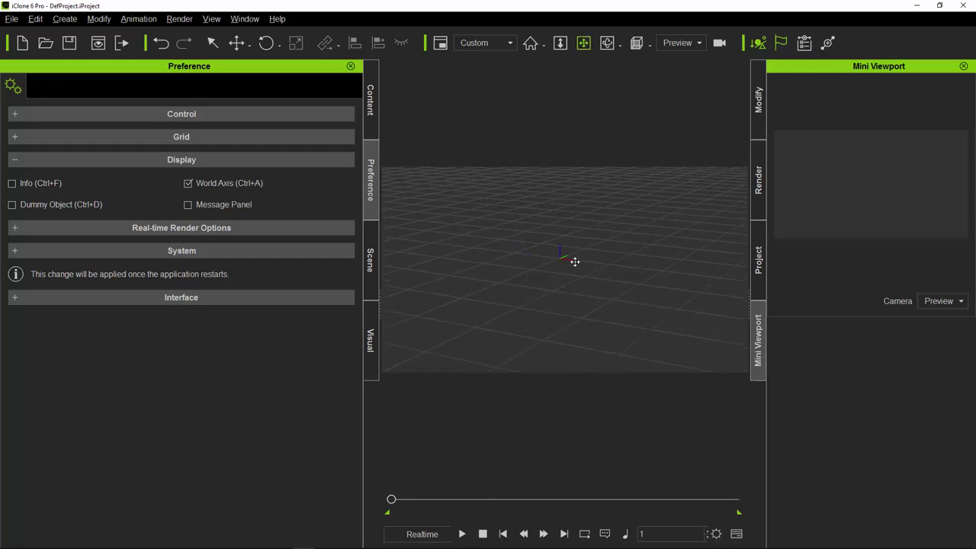
left_click_drag(643, 270, 621, 272)
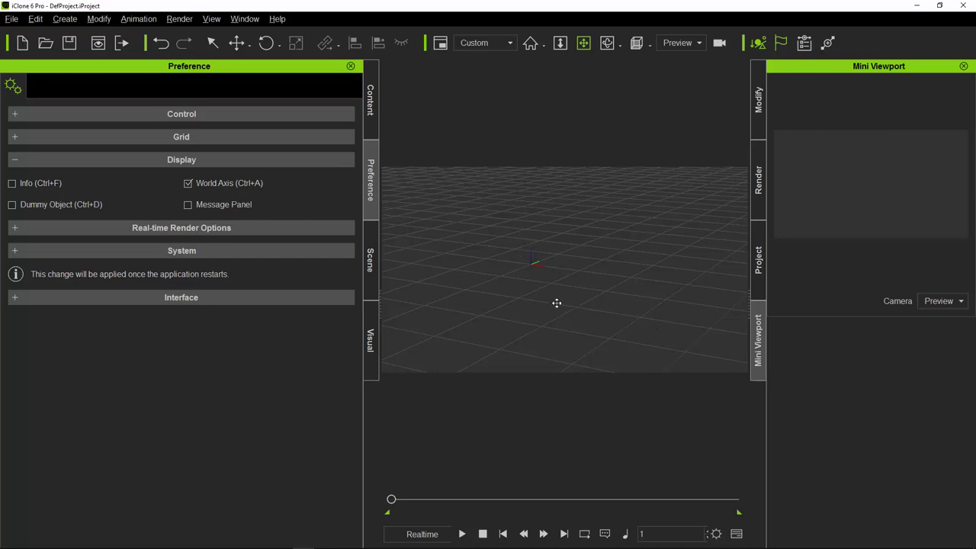
right_click_drag(555, 302, 582, 282)
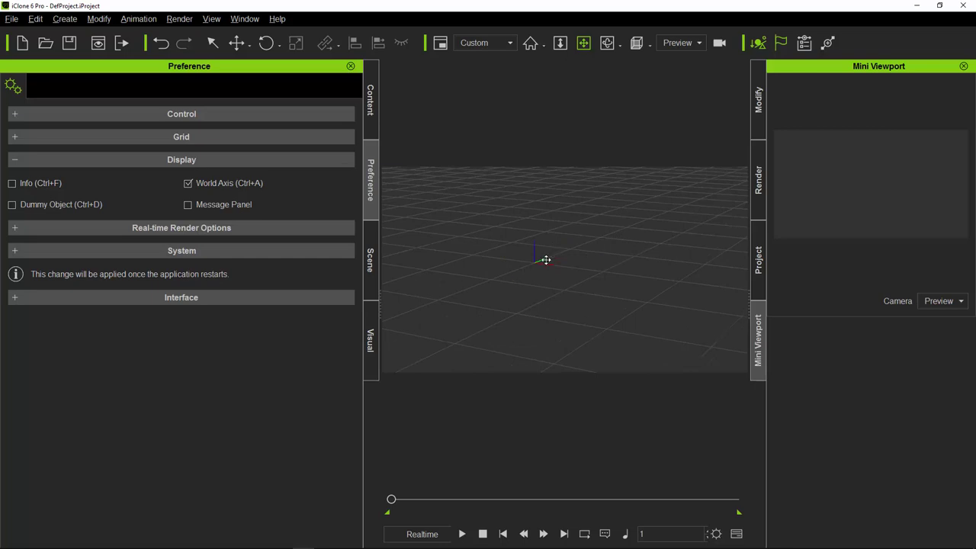
- Turn on the Message Panel, try expanding and collapsing it in the viewport, and turn it off again
left_click(188, 205)
left_click(740, 367)
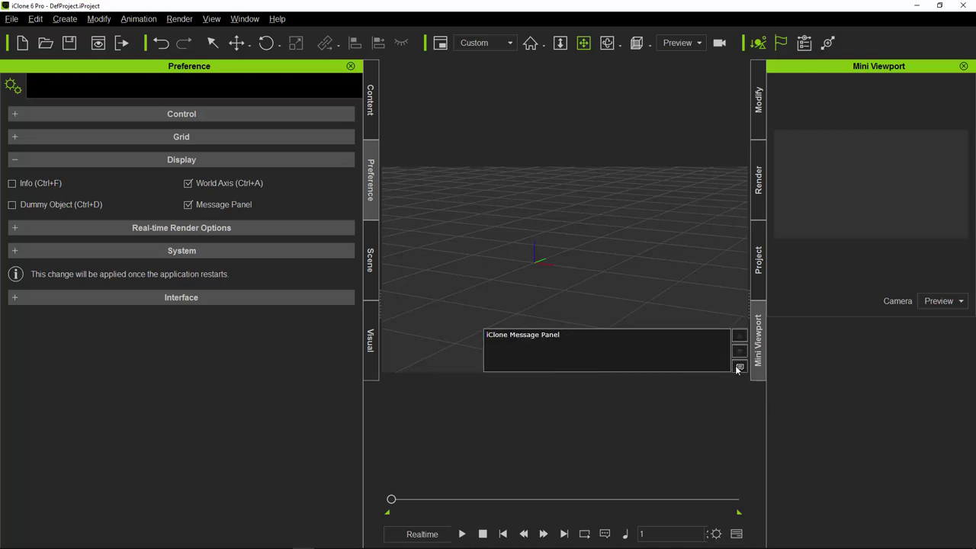
left_click(739, 367)
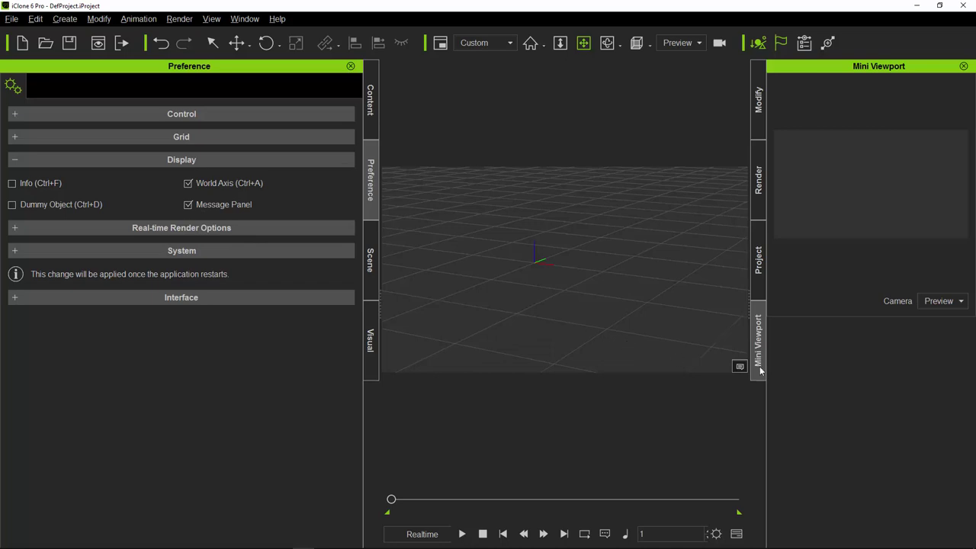
left_click(187, 204)
left_click(187, 204)
left_click(738, 367)
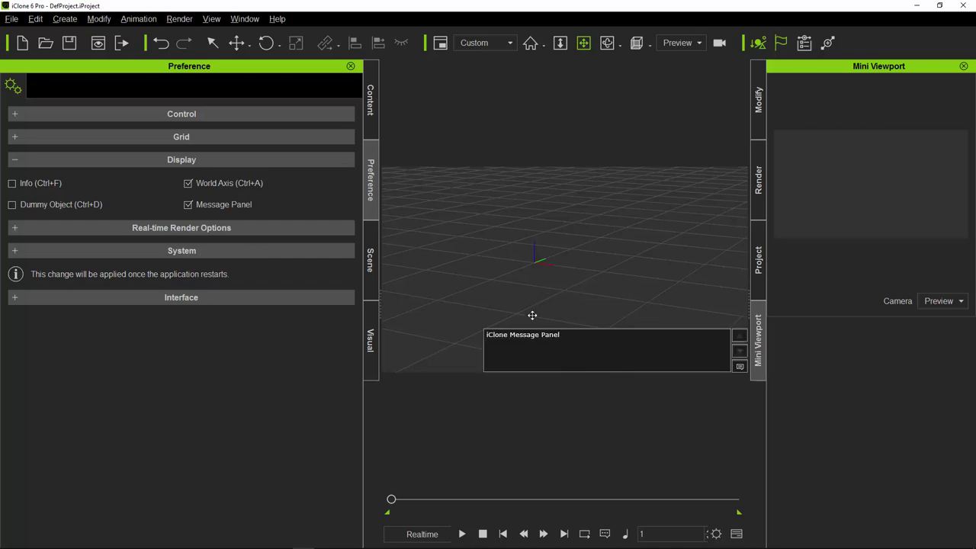
left_click(740, 367)
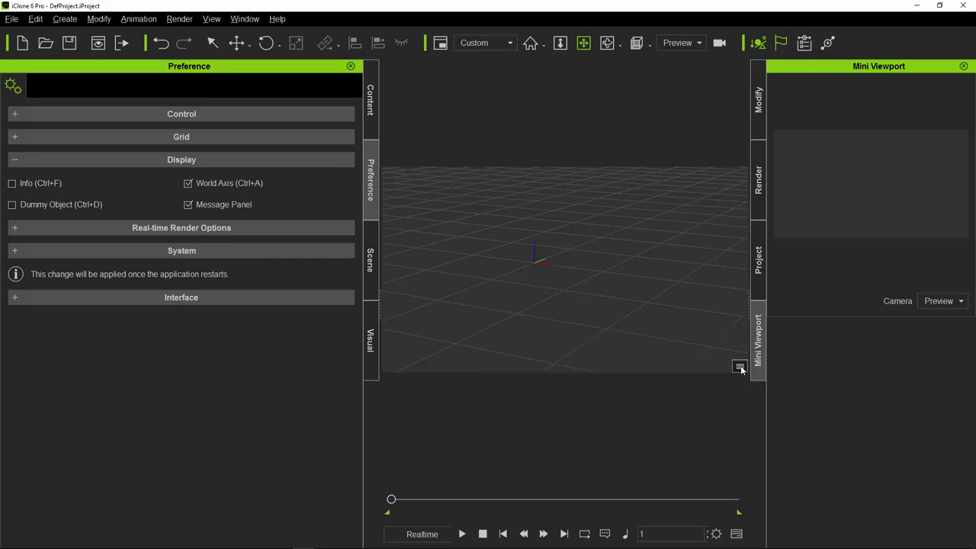
left_click(187, 206)
- Enable the Dummy Object and Info options in the Display preferences
left_click(13, 205)
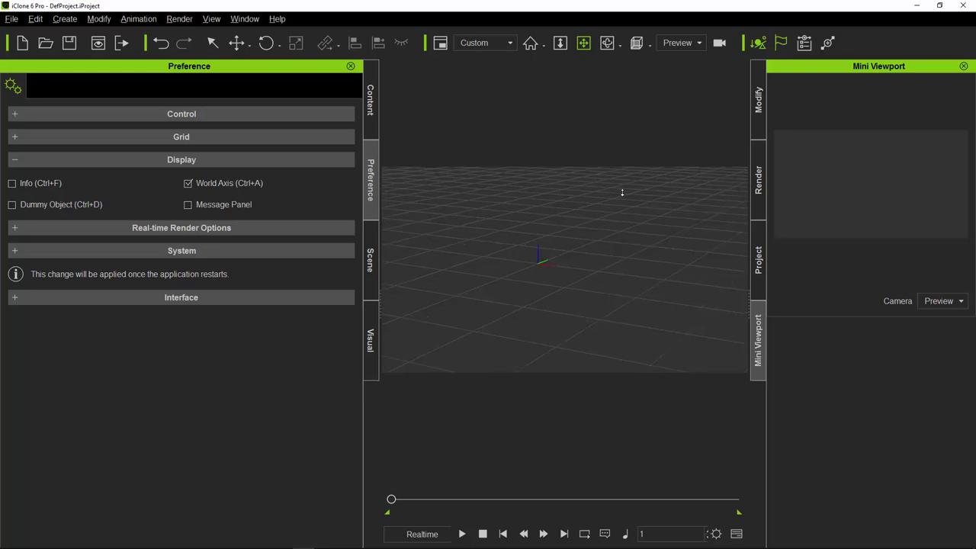
left_click(12, 205)
left_click(12, 184)
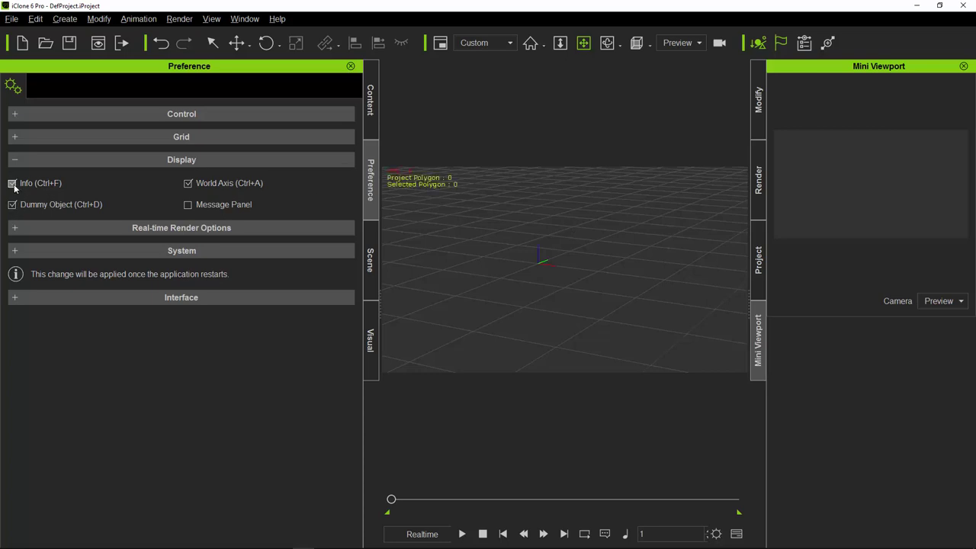
- Widen the main viewport by narrowing the Mini Viewport panel, keeping the Display preferences open
left_click(377, 307)
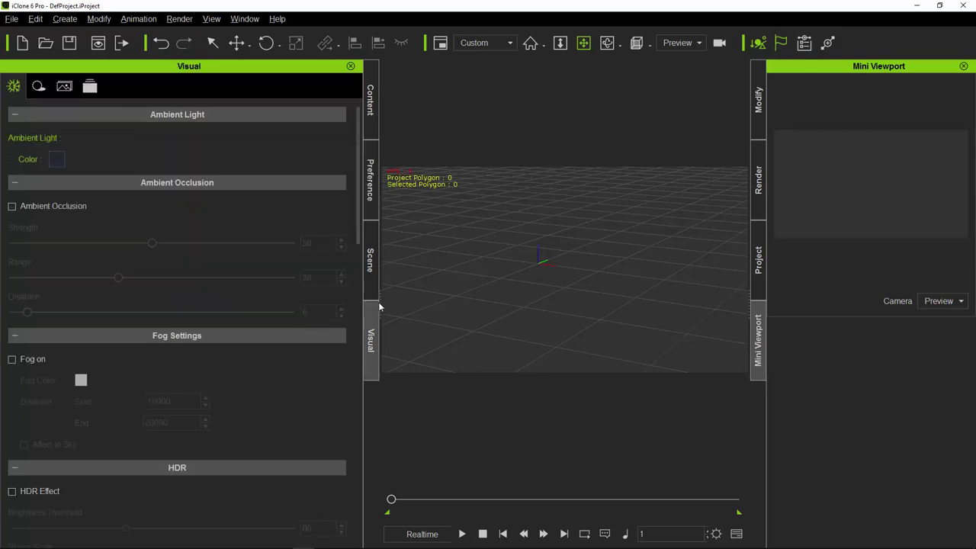
left_click(377, 181)
left_click_drag(748, 305, 843, 299)
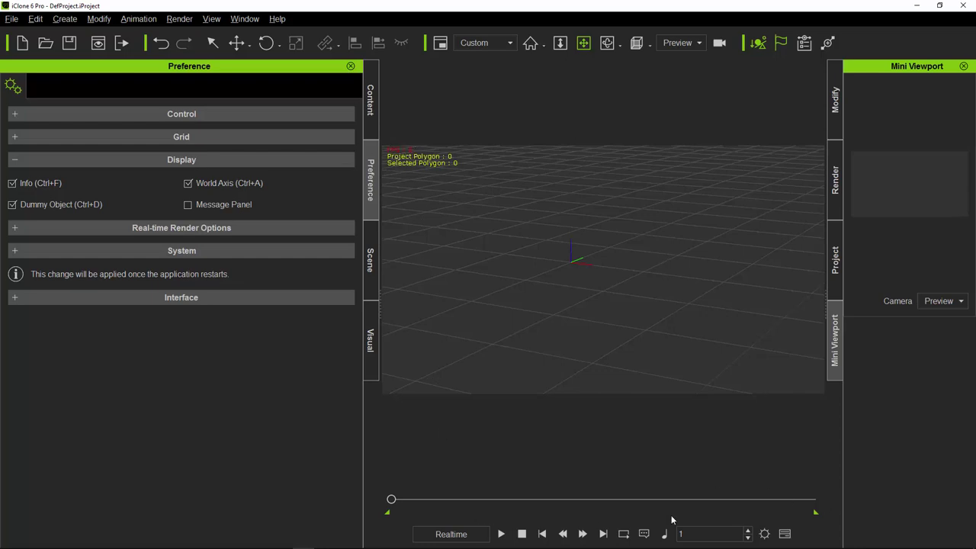
mouse_move(391, 498)
left_mouse_down()
mouse_move(475, 497)
mouse_move(379, 497)
left_mouse_up()
- Create a box primitive at the grid centre and move the playhead to frame 424
left_click(66, 19)
mouse_move(111, 37)
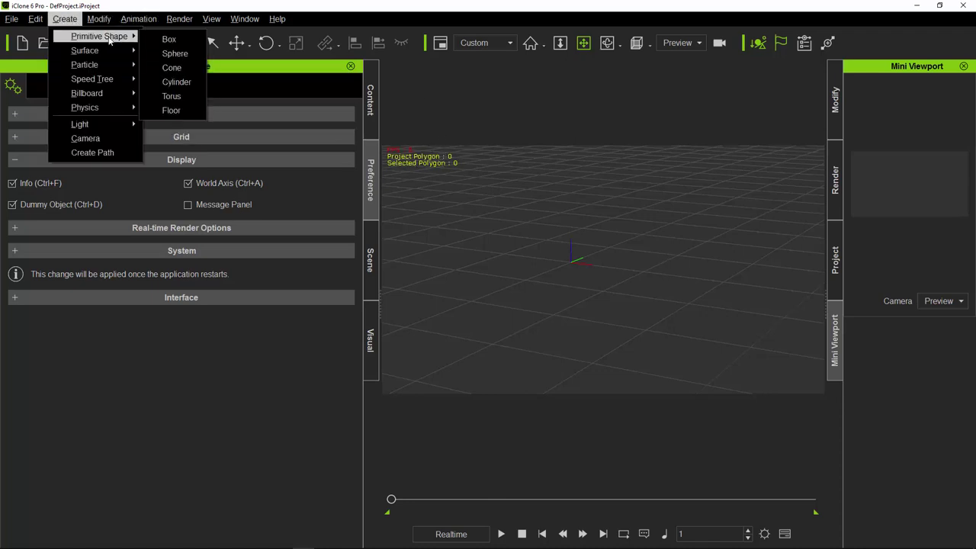
left_click(169, 39)
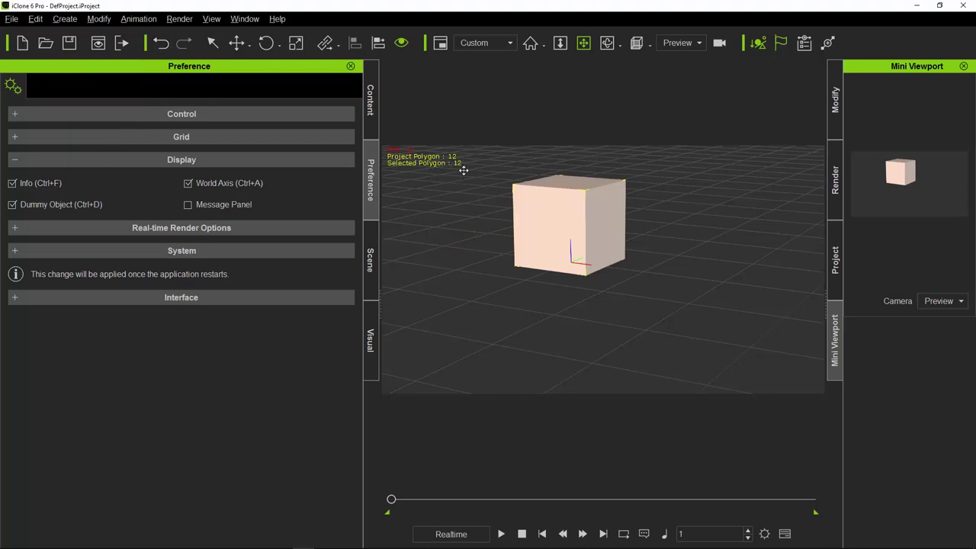
left_click_drag(391, 499, 490, 499)
- Duplicate the box beside the original along the X axis, and select both boxes at frame 514 to compare the polygon counts
left_click(238, 45)
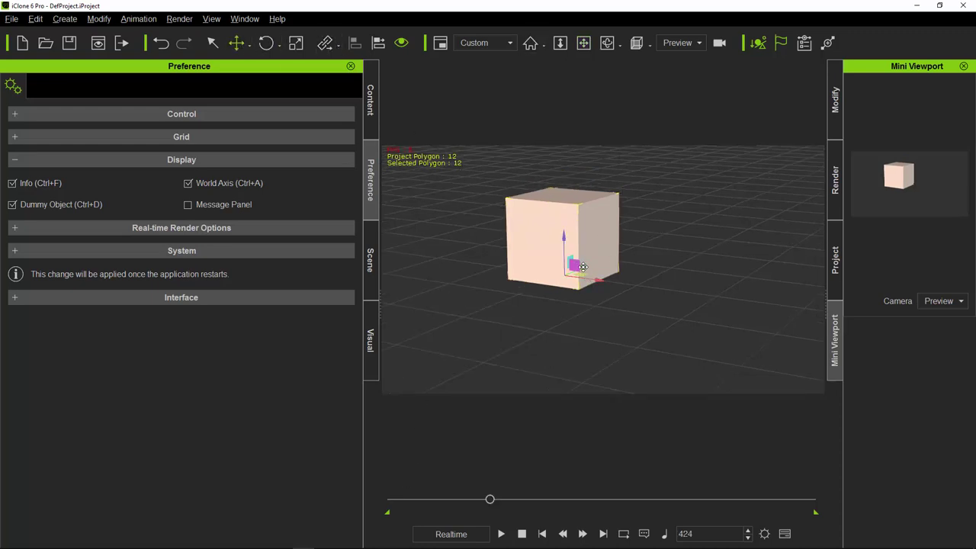
left_click_drag(603, 288, 695, 294, "shift")
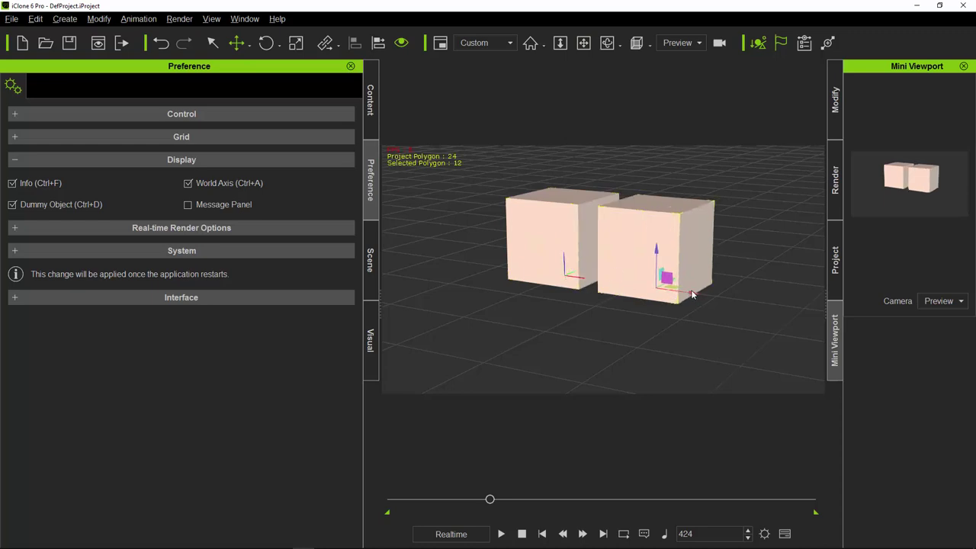
mouse_move(490, 501)
left_mouse_down()
mouse_move(416, 501)
mouse_move(522, 500)
mouse_move(511, 500)
left_mouse_up()
left_click(558, 248, "ctrl")
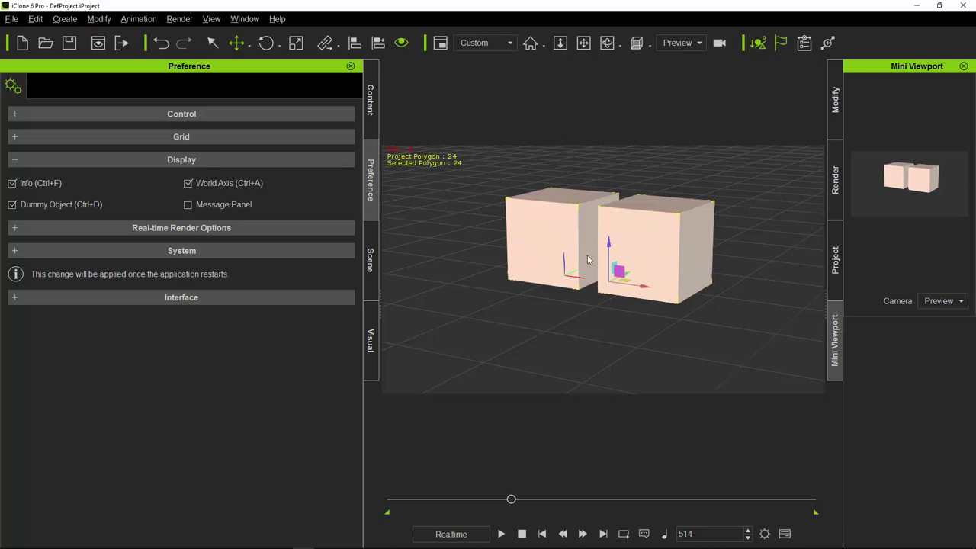
scroll(588, 218, "down", 2)
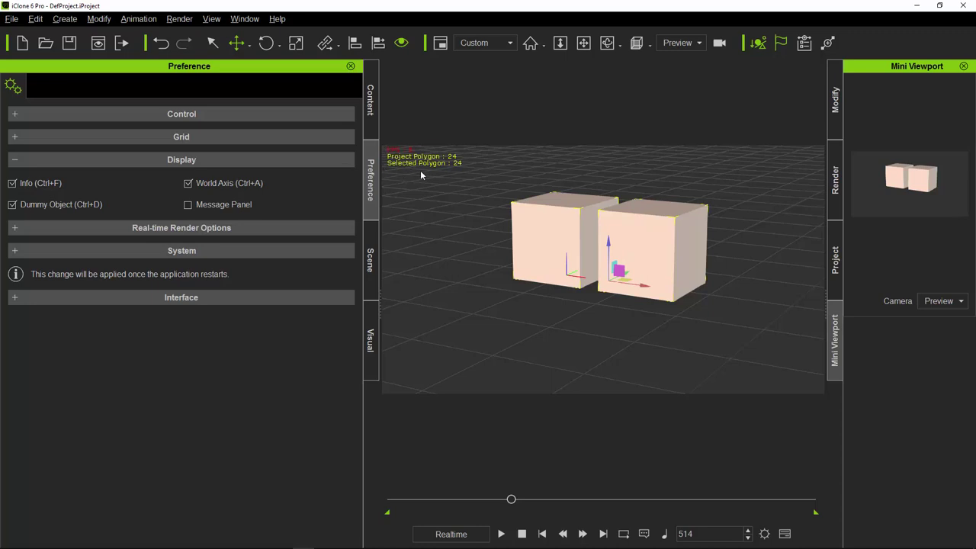
- Disable the Info and Dummy Object display options and delete both boxes from the scene
left_click(12, 183)
left_click(16, 184)
left_click(12, 184)
key("Delete")
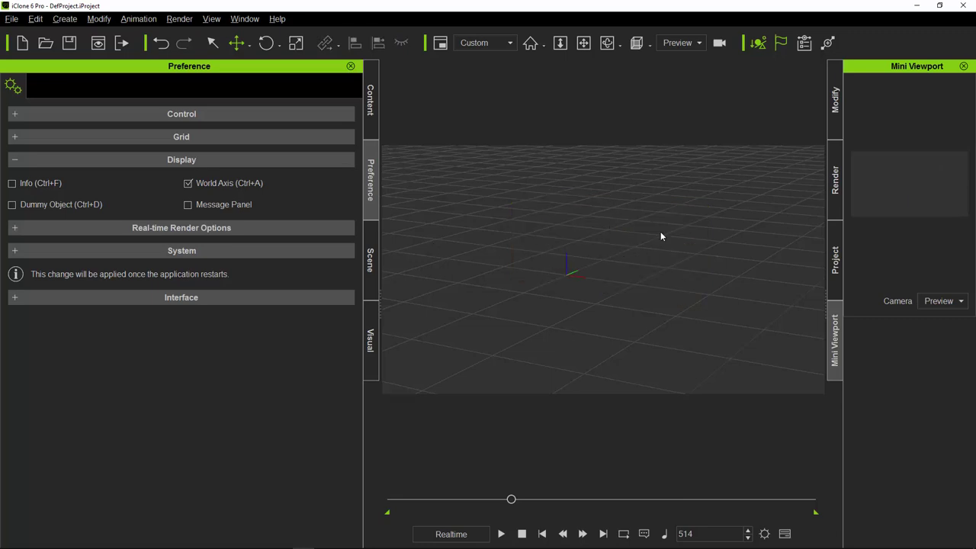
left_click(189, 184)
left_click(14, 161)
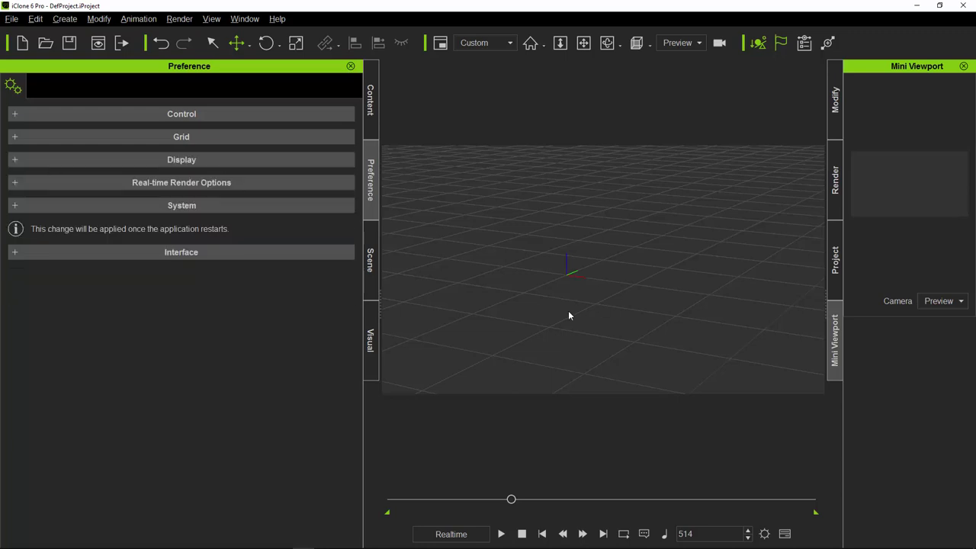
- Open the Grid preferences and toggle Show Grid off and on several times, leaving it enabled
left_click(15, 137)
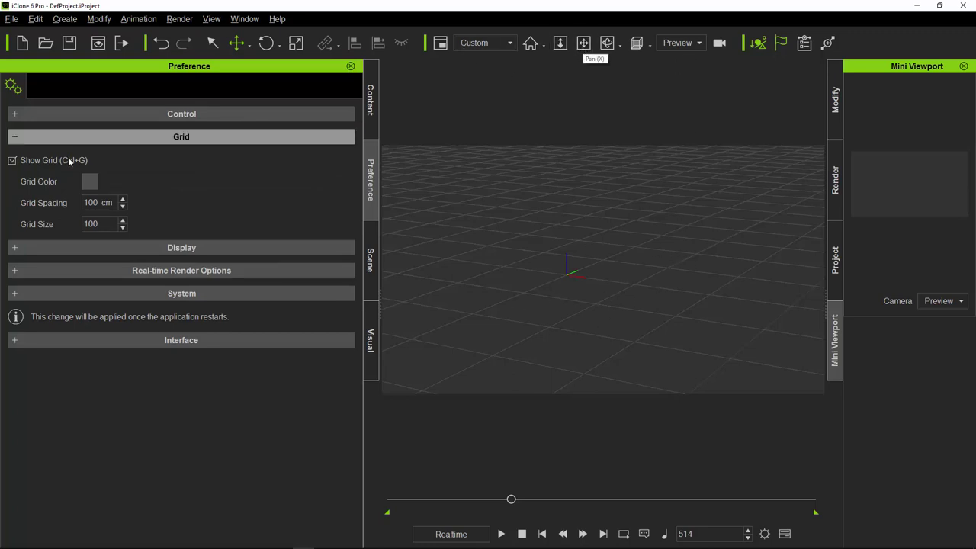
left_click(12, 161)
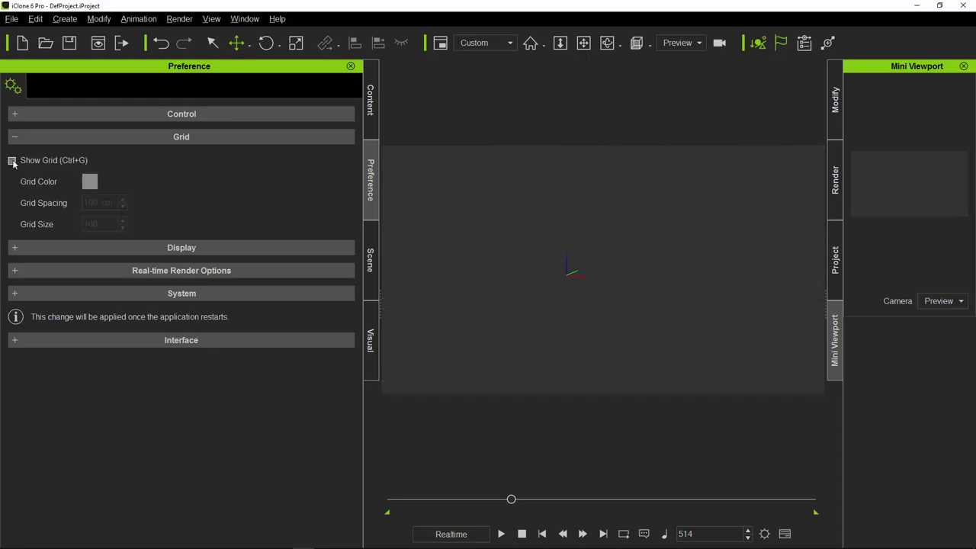
left_click(12, 161)
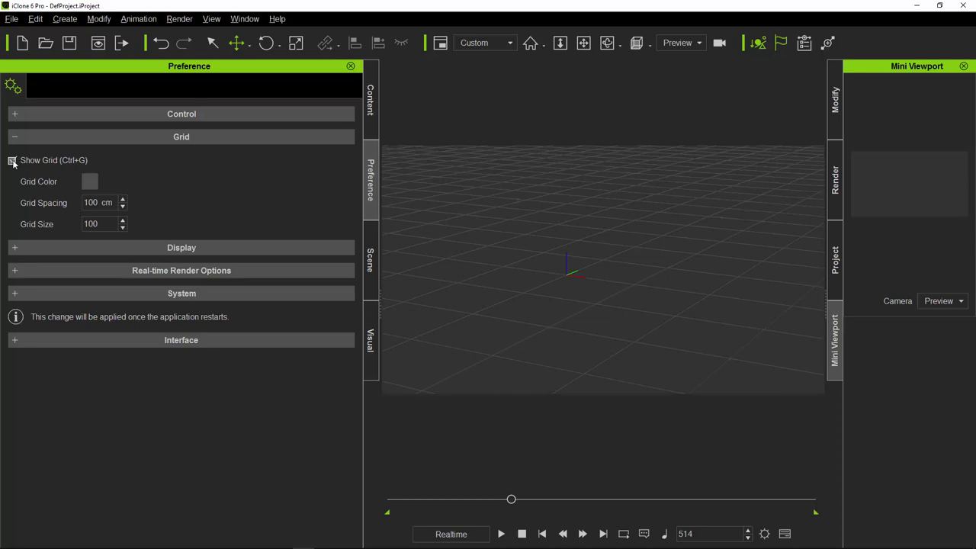
left_click(12, 161)
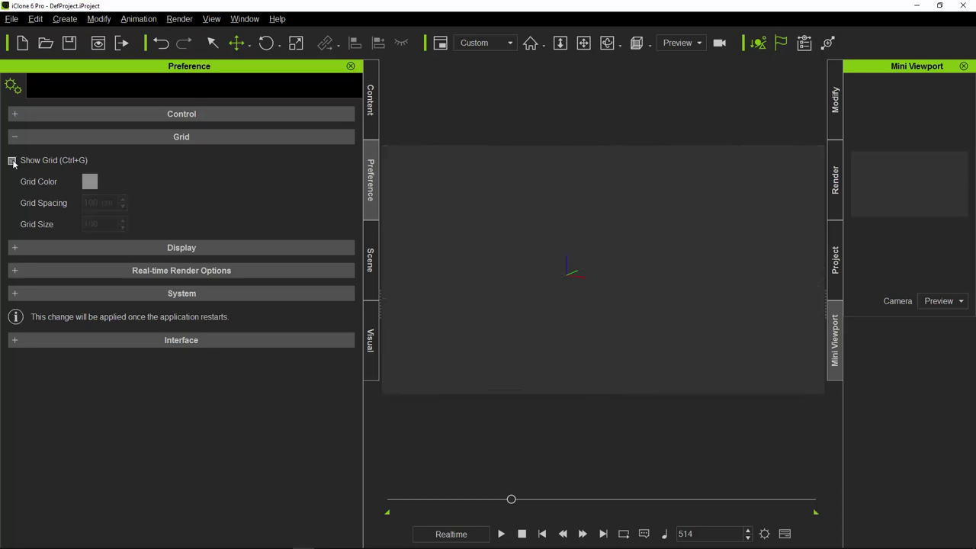
left_click(13, 161)
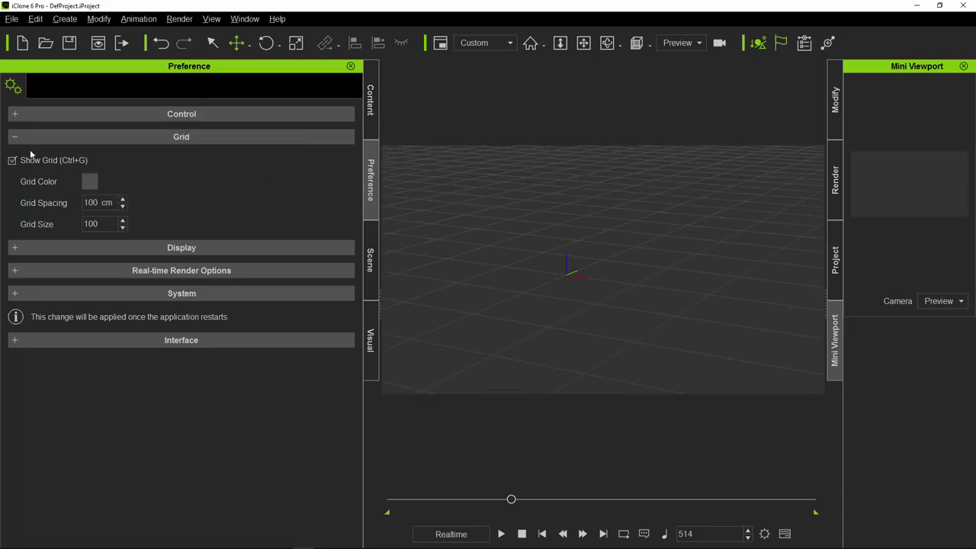
left_click(12, 161)
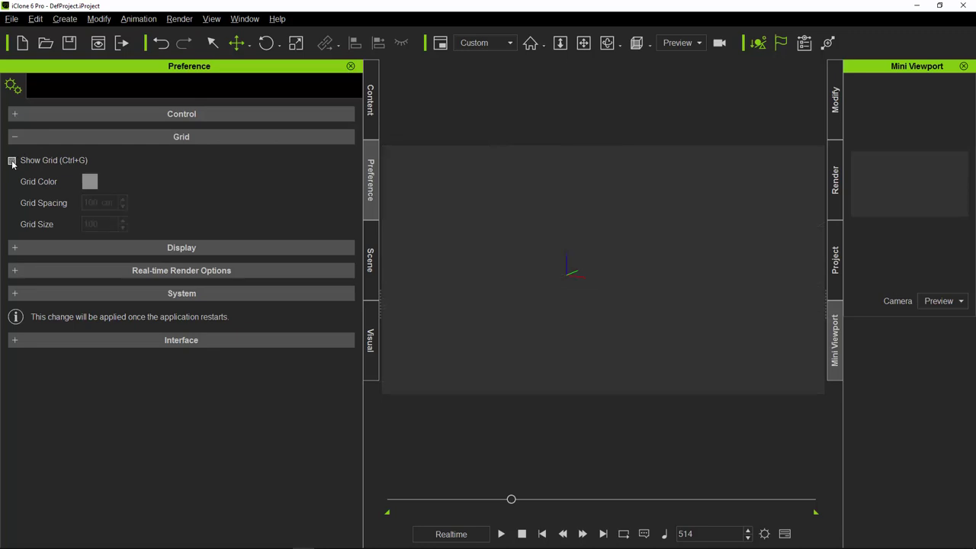
left_click(12, 161)
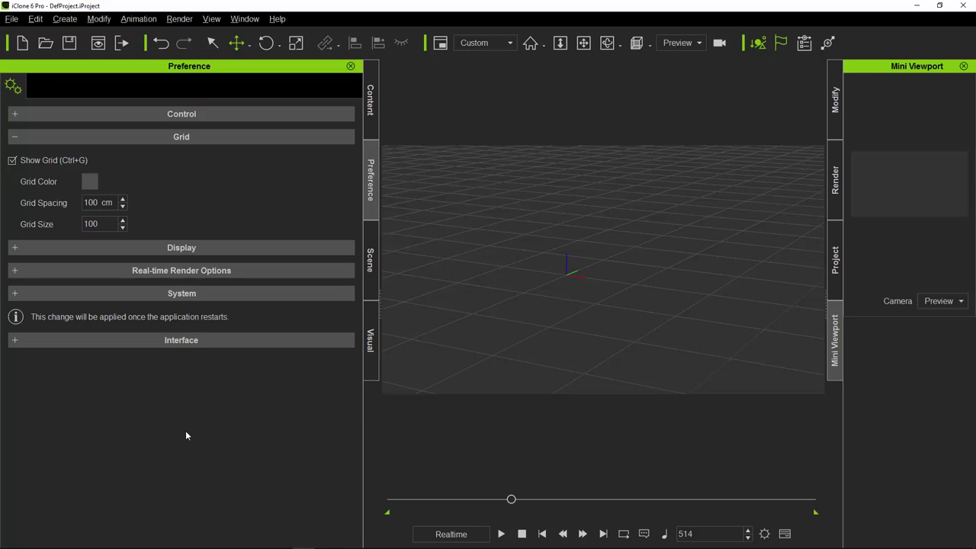
key("ctrl+g")
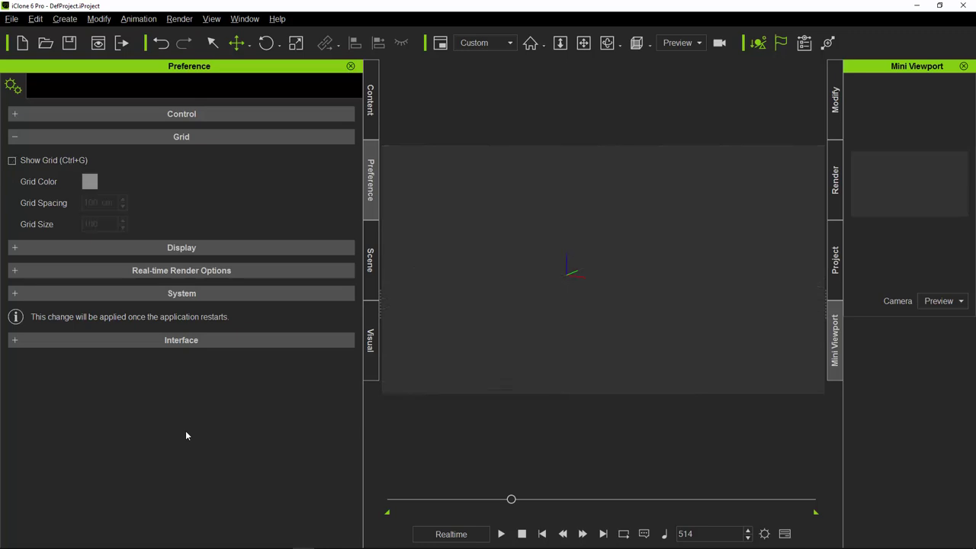
key("ctrl+g")
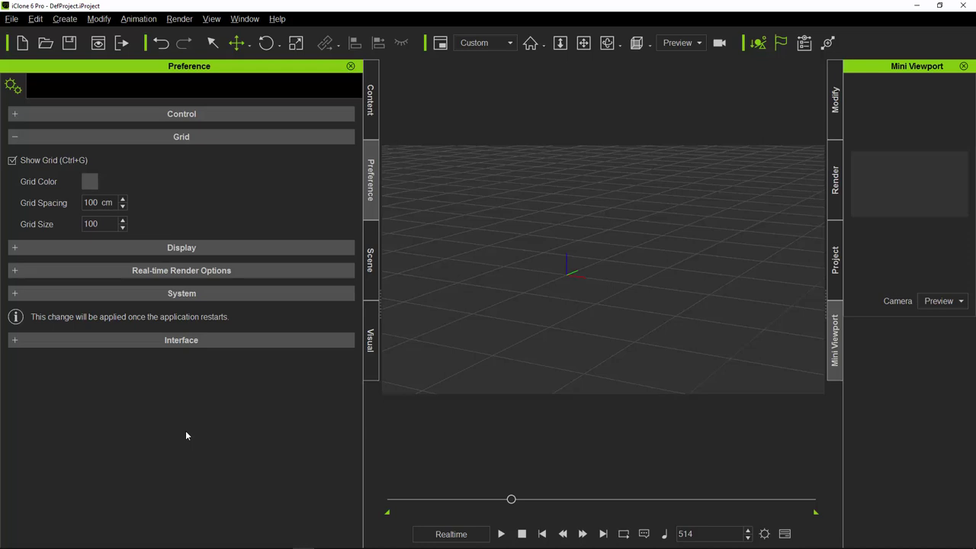
- Try white (#ffffff) and red (#ff0000) as the grid colour
left_click(90, 181)
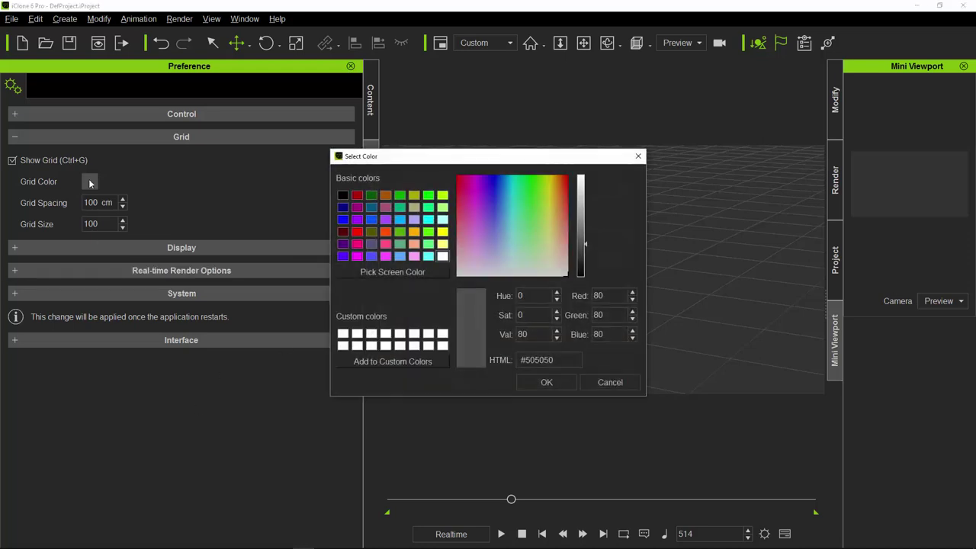
left_click(345, 334)
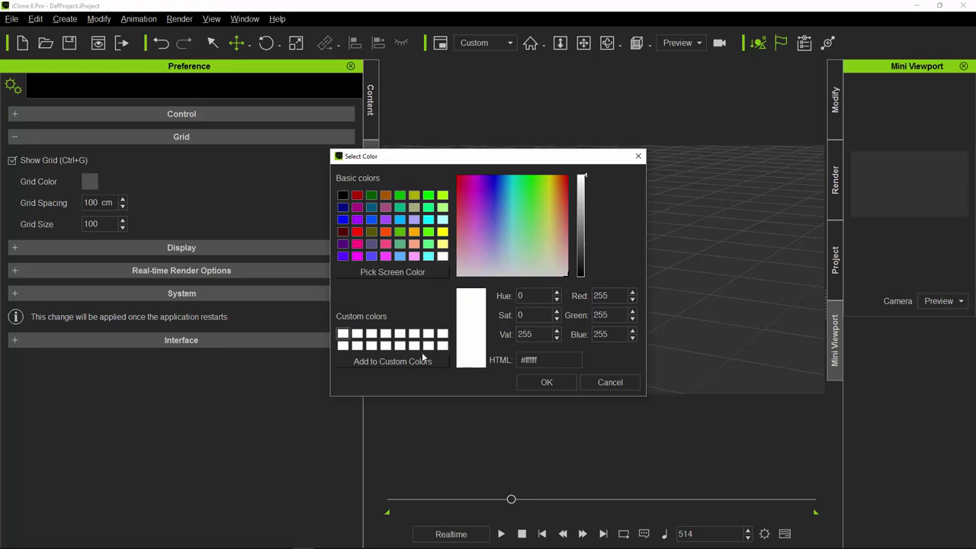
left_click(557, 386)
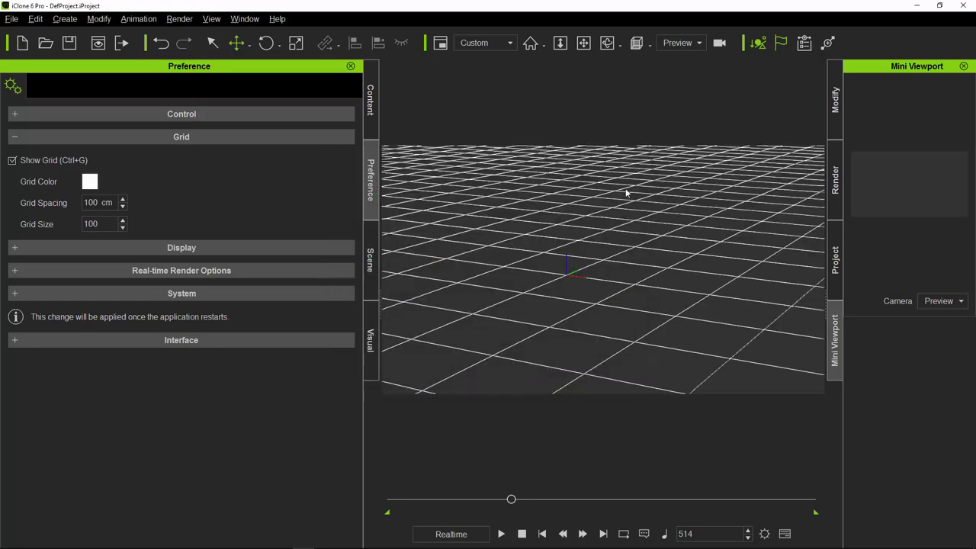
left_click(90, 183)
left_click(357, 232)
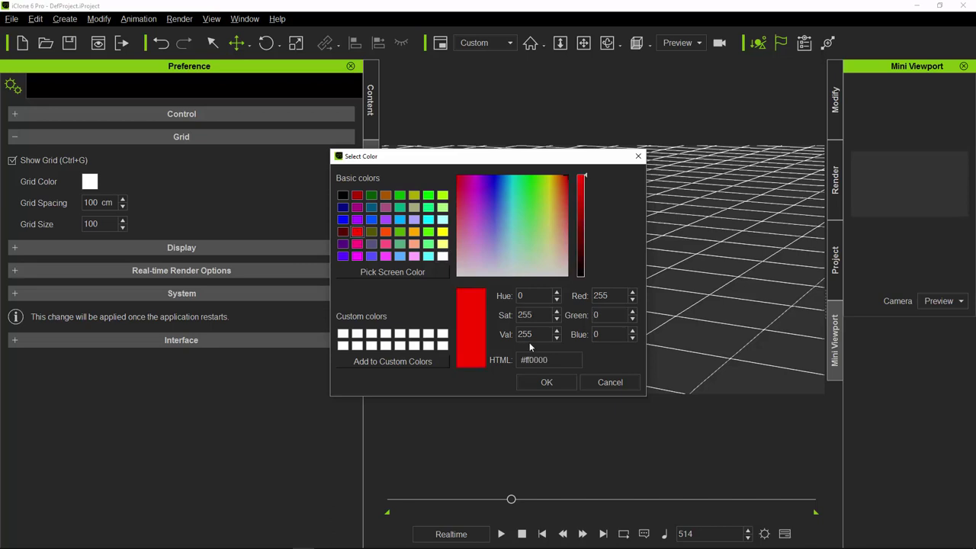
left_click(546, 382)
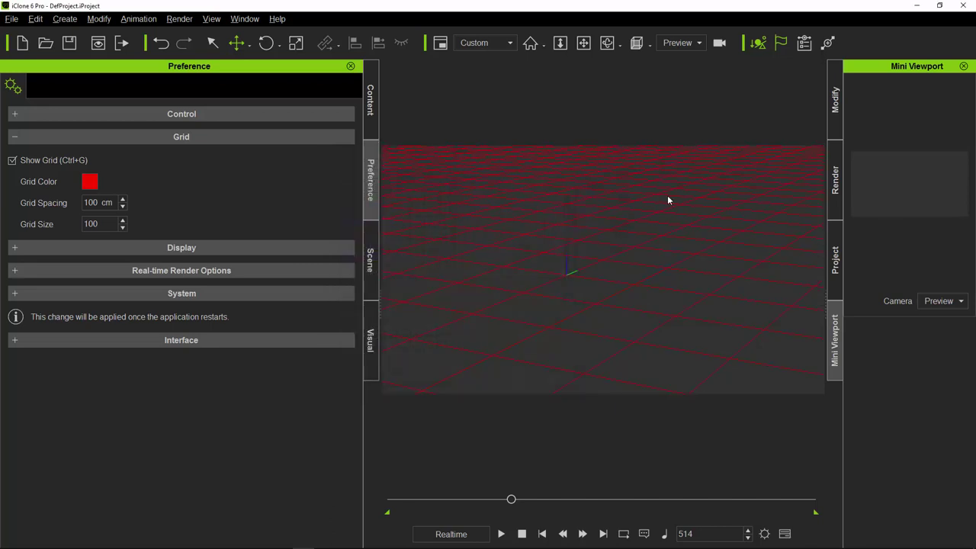
- Bring back the original box and set the grid colour to dark grey (#585858)
left_click(92, 185)
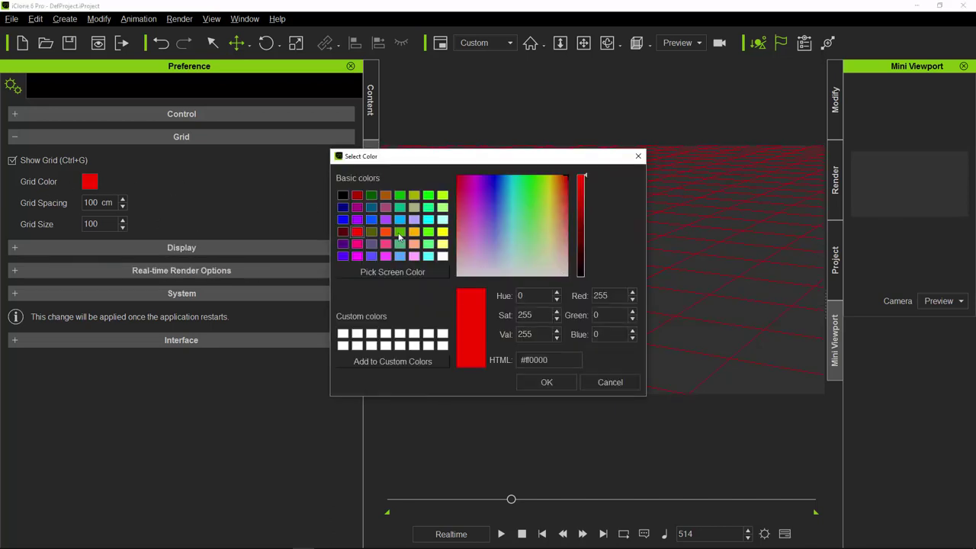
left_click(90, 184)
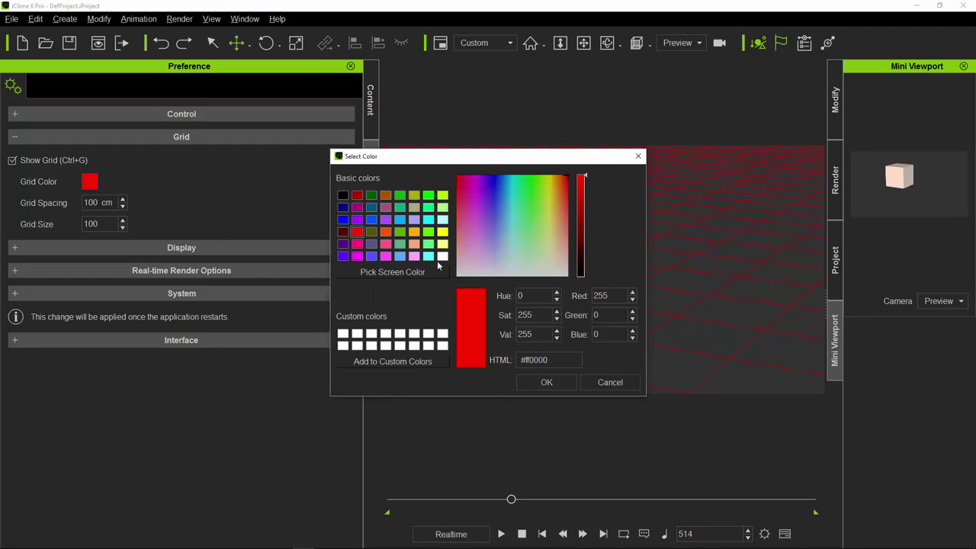
left_click(343, 195)
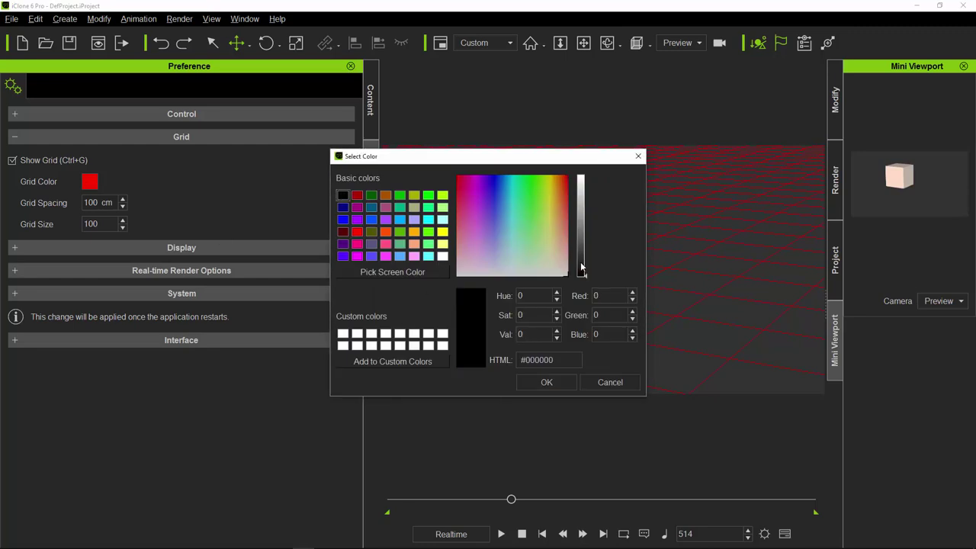
left_click_drag(585, 265, 585, 242)
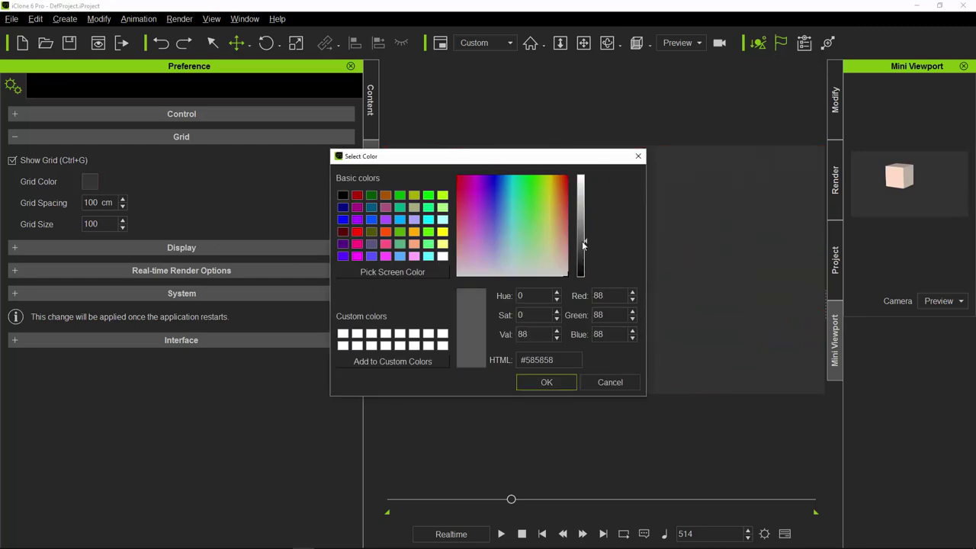
left_click(560, 382)
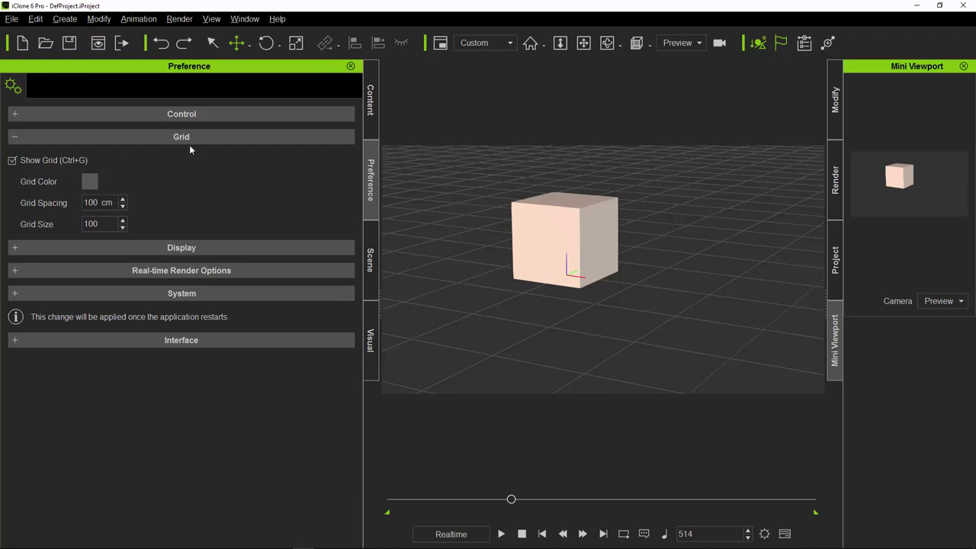
- Compare how the box looks in the viewport with the grid hidden and shown, leaving Show Grid enabled
left_click(12, 161)
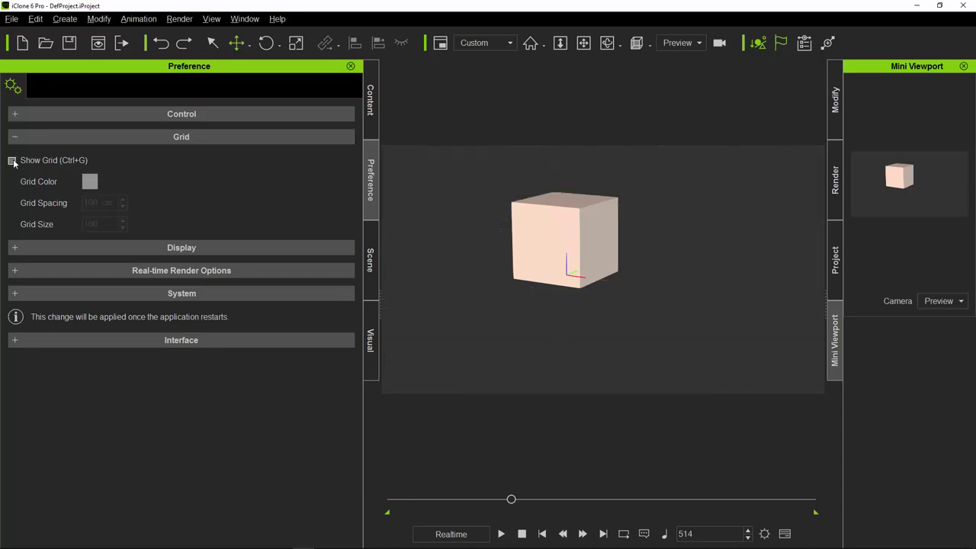
left_click(12, 160)
scroll(635, 205, "down", 5)
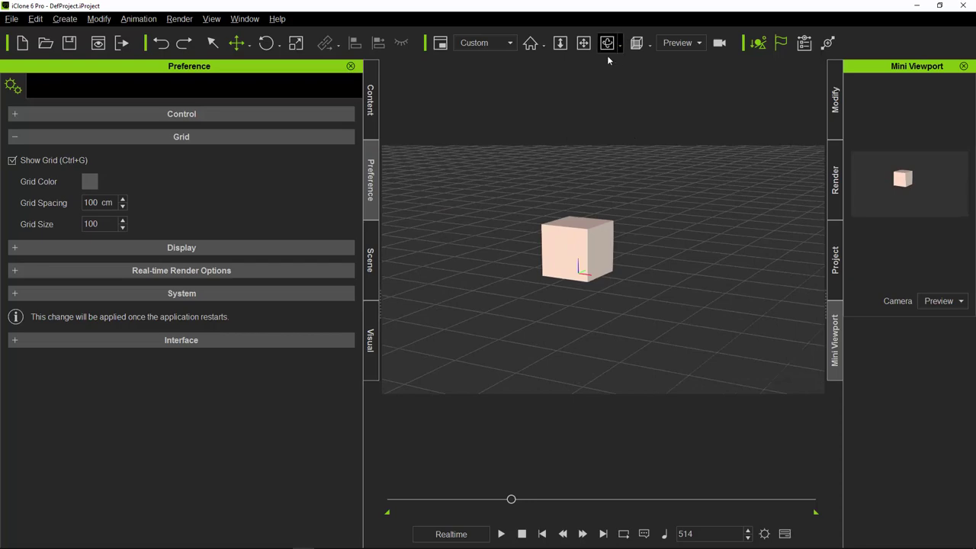
left_click(608, 42)
left_click_drag(655, 210, 639, 277)
left_click_drag(715, 275, 684, 283)
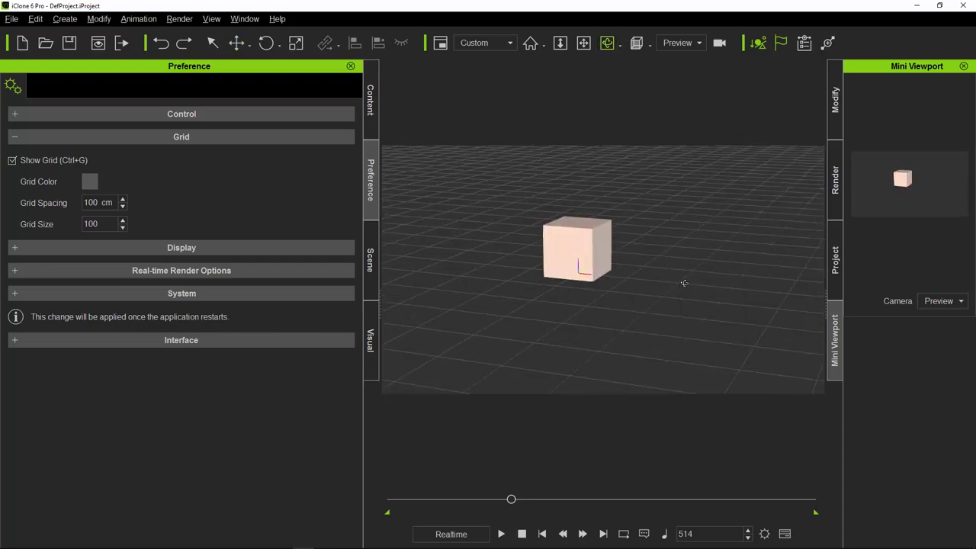
left_click(12, 162)
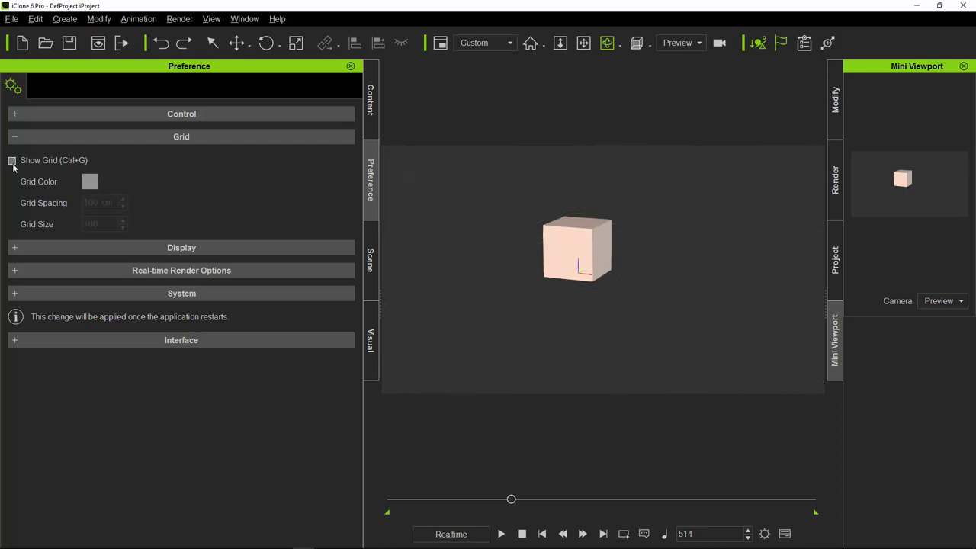
left_click(12, 161)
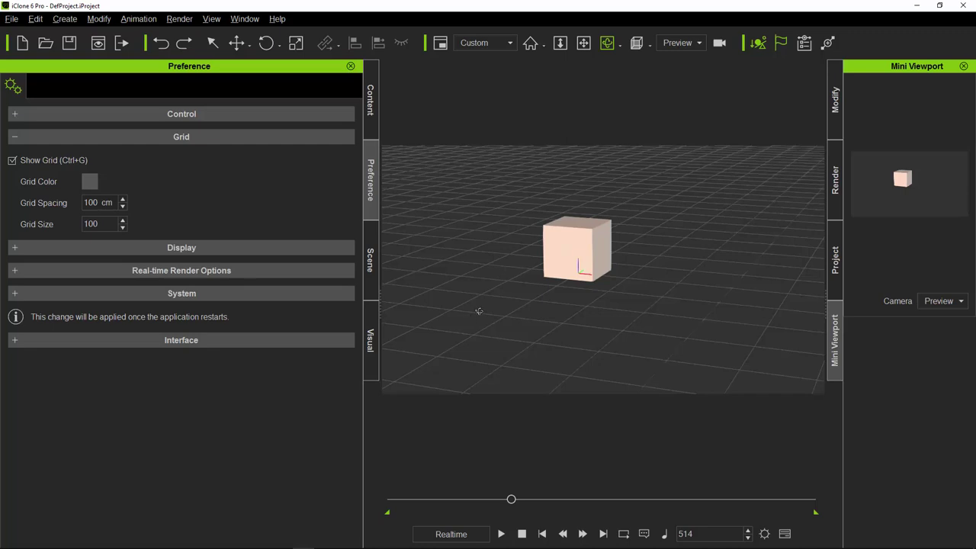
- Examine the box's position on the grid from the front, at a low angle and from above
left_click(608, 44)
left_click_drag(654, 168, 745, 168)
mouse_move(689, 209)
left_mouse_down()
mouse_move(688, 244)
mouse_move(688, 206)
left_mouse_up()
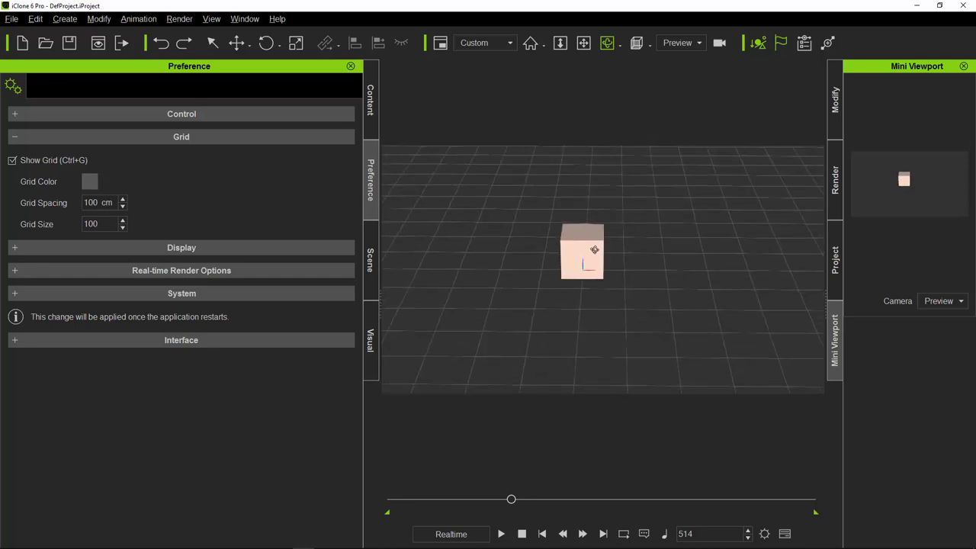
left_click_drag(654, 292, 671, 242)
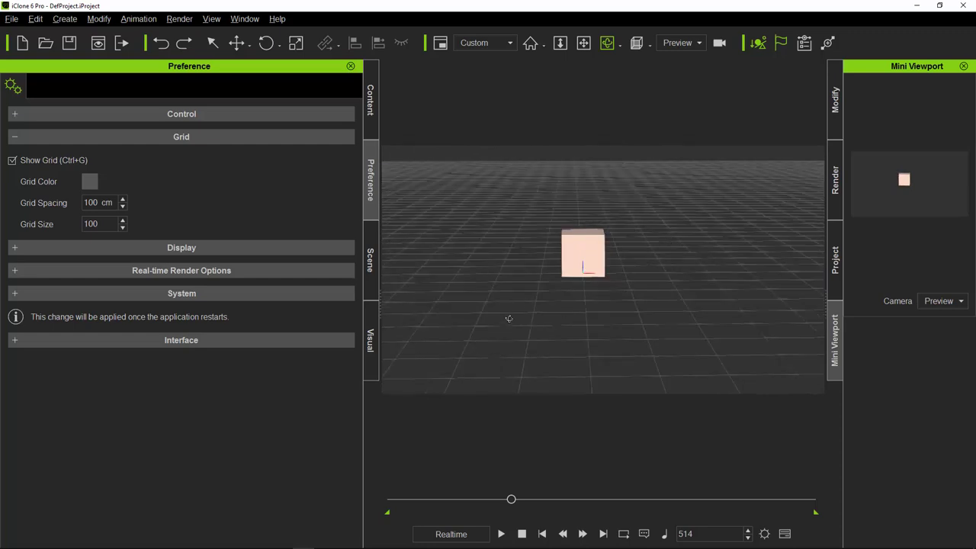
left_click_drag(660, 353, 596, 344)
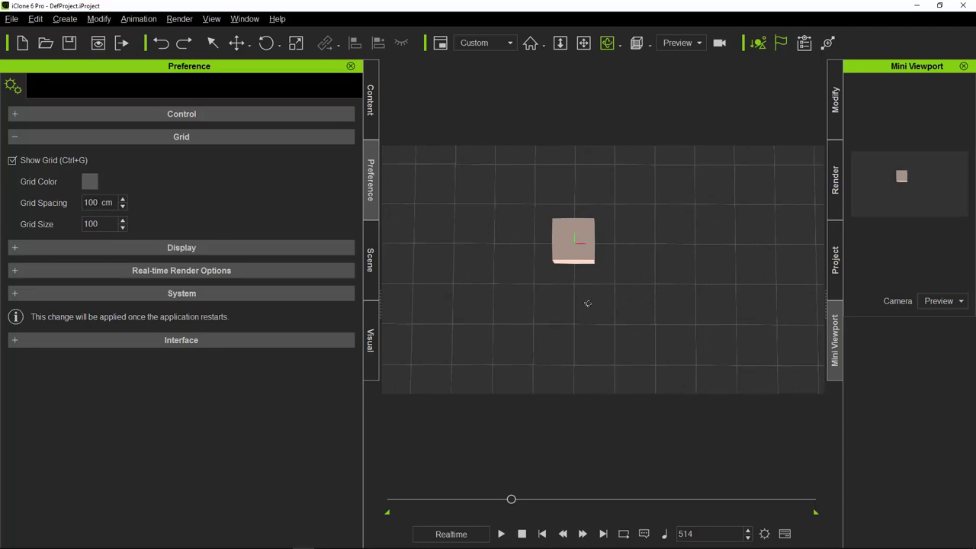
left_click(583, 42)
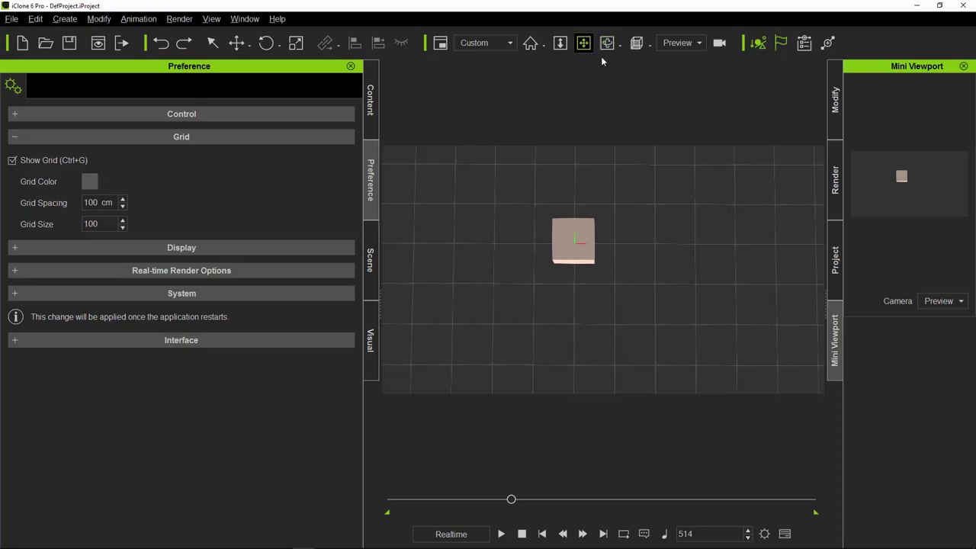
left_click_drag(603, 61, 710, 217)
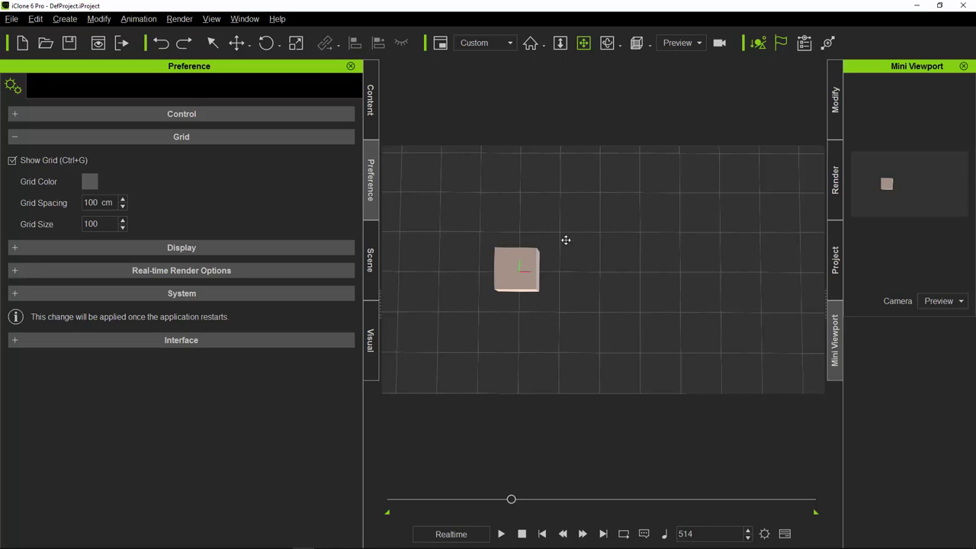
- Set the grid spacing to 10 cm and the grid size to 10
double_click(90, 202)
type("10")
double_click(91, 223)
type("10")
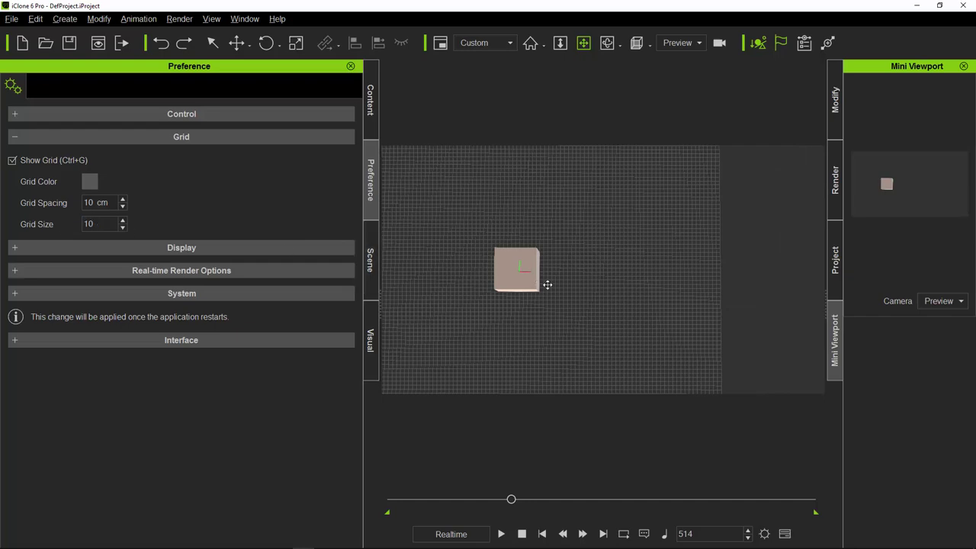
key("Return")
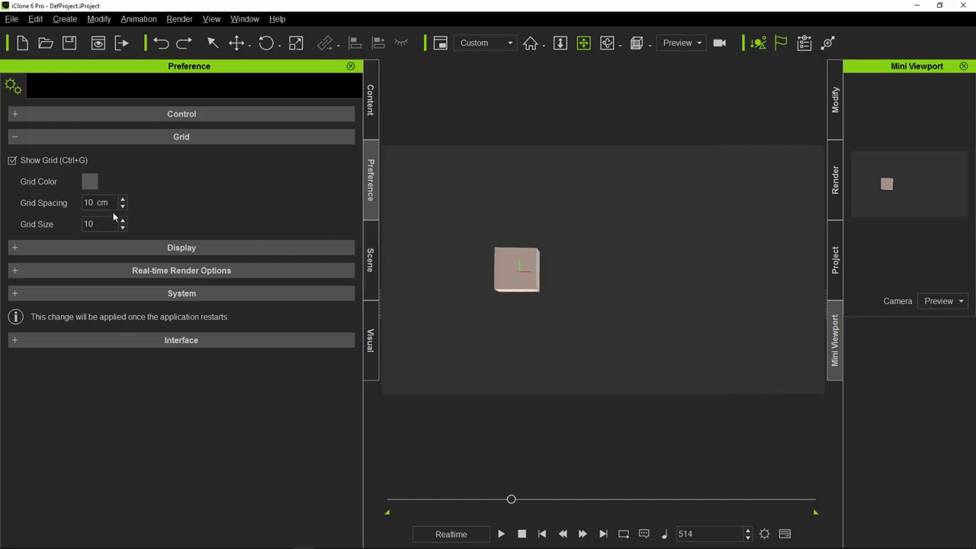
- Restore the grid spacing to 100 cm and the grid size to 100
left_click(93, 202)
type("0")
left_click(96, 224)
type("0")
key("Return")
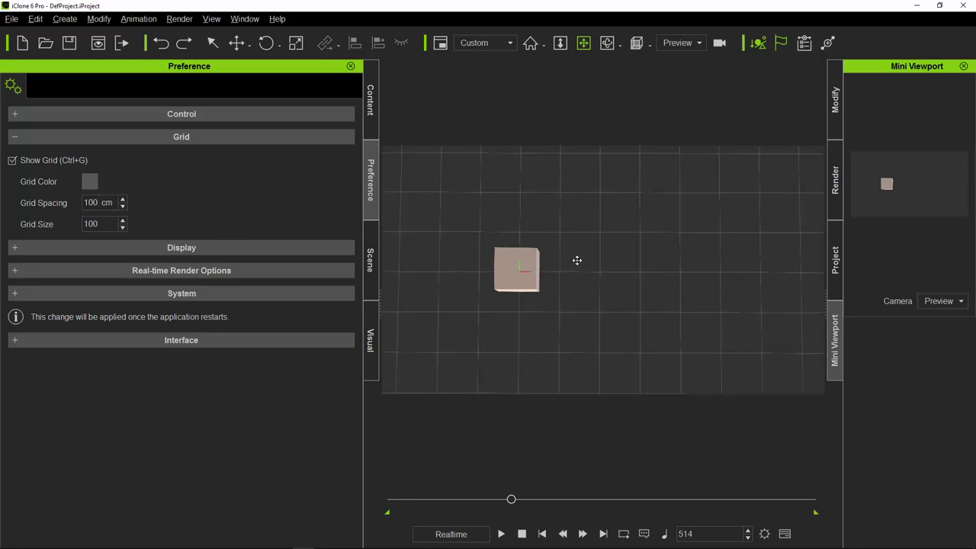
left_click_drag(633, 241, 617, 172)
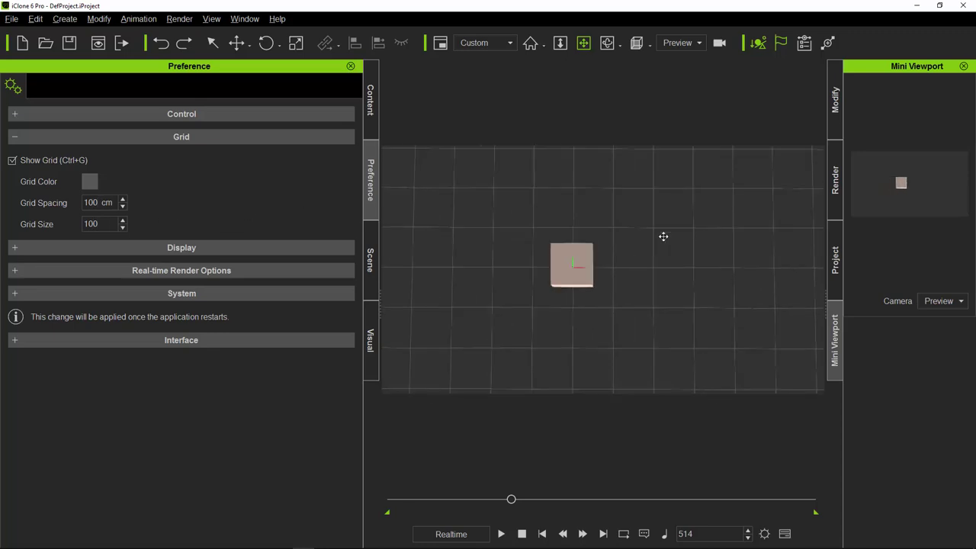
- Collapse the Grid preferences and expand the Control preferences
left_click(607, 43)
mouse_move(621, 258)
left_mouse_down()
mouse_move(618, 197)
mouse_move(612, 270)
mouse_move(614, 250)
left_mouse_up()
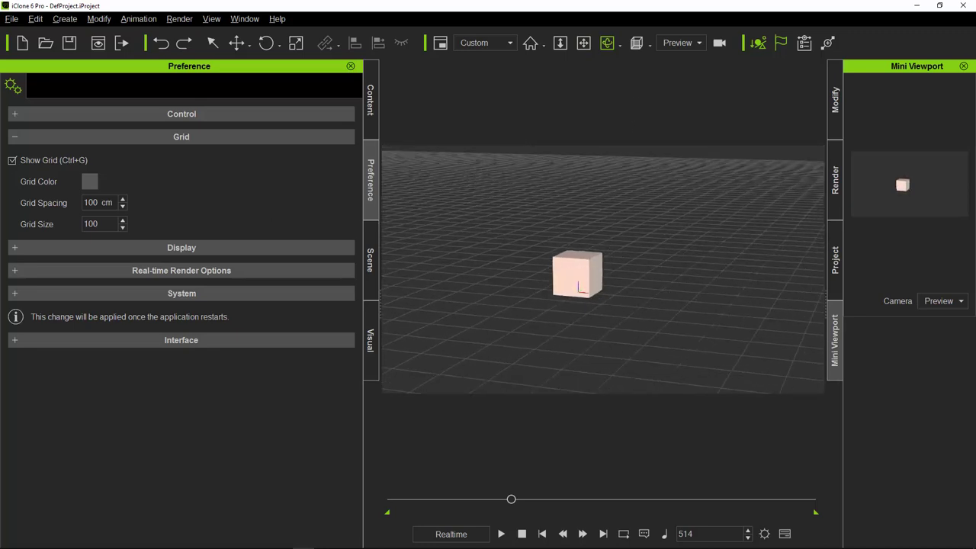
left_click(15, 138)
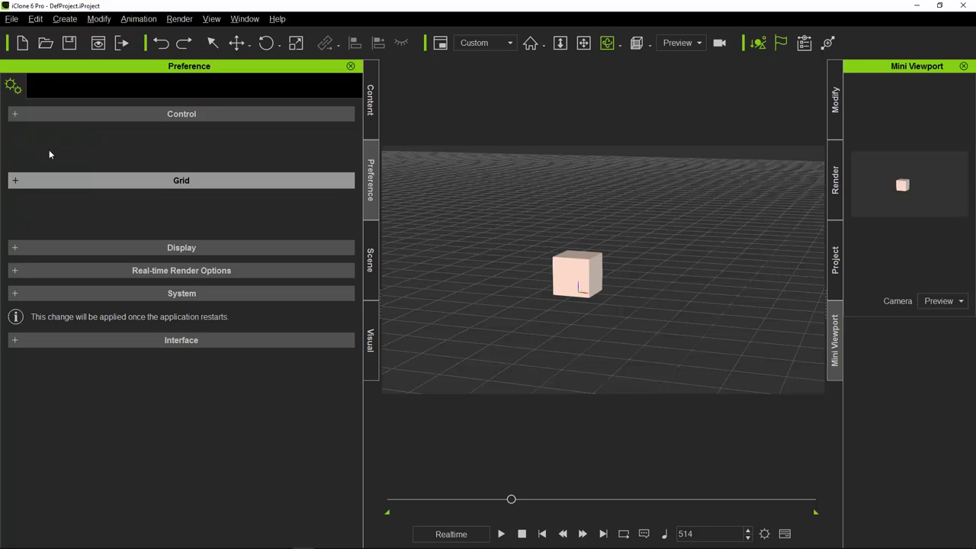
left_click(15, 114)
left_click(15, 114)
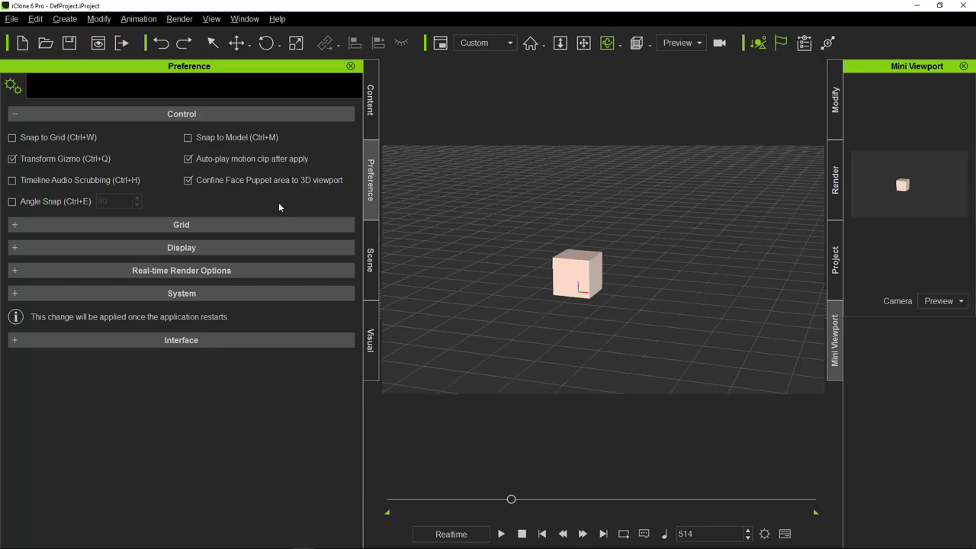
- Disable Auto-play motion clip after apply, Confine Face Puppet area to 3D viewport and Transform Gizmo
left_click(187, 158)
left_click(188, 180)
left_click(13, 159)
left_click_drag(632, 265, 673, 293)
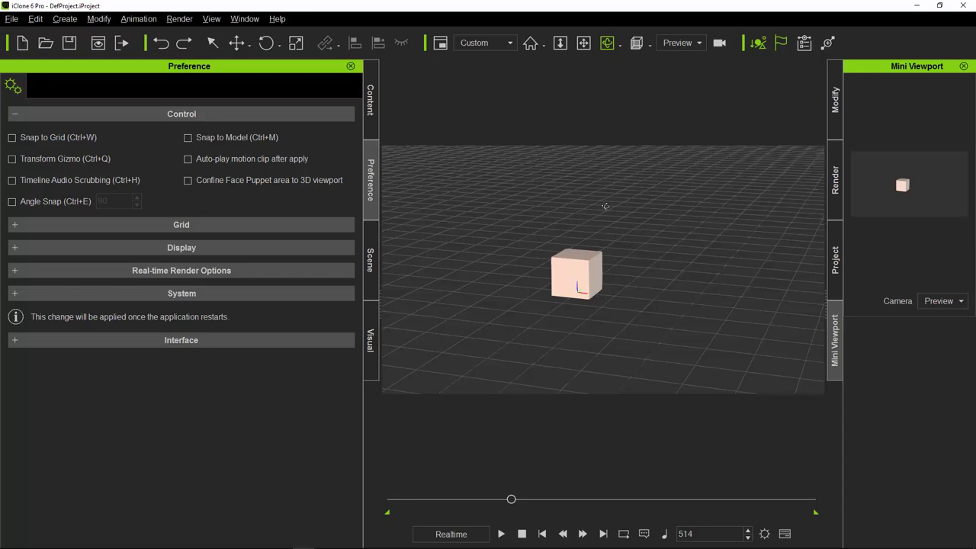
- Re-enable face puppet confinement and motion clip auto-play, and return the timeline to frame 1
left_click(189, 180)
left_click(198, 184)
left_click_drag(511, 500, 373, 498)
left_click(187, 160)
- With Snap to Model enabled, move the box away from the scene origin toward the back left of the grid
left_click(237, 43)
left_click(585, 274)
left_click_drag(585, 275, 535, 252)
- Add two more box primitives in a row beside the first box
left_click(65, 18)
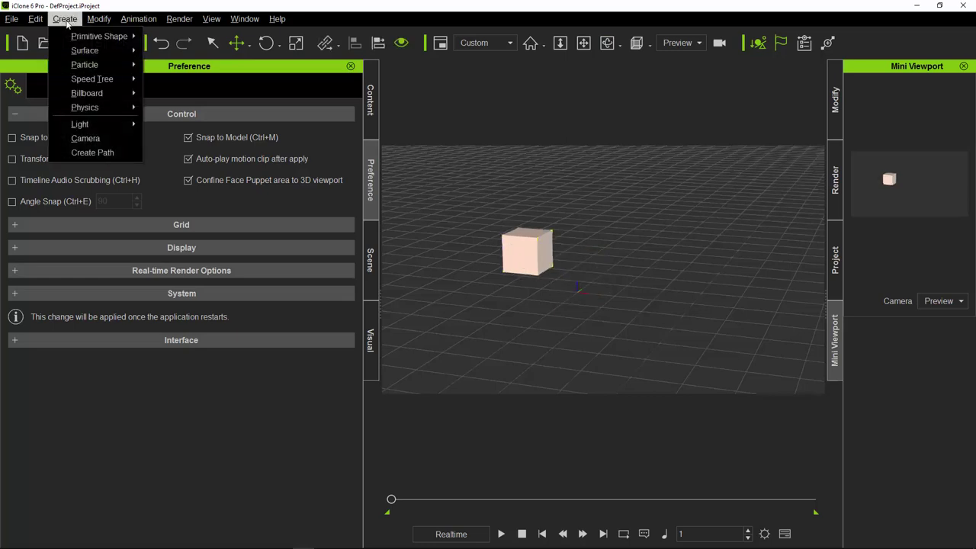
mouse_move(107, 36)
left_click(170, 39)
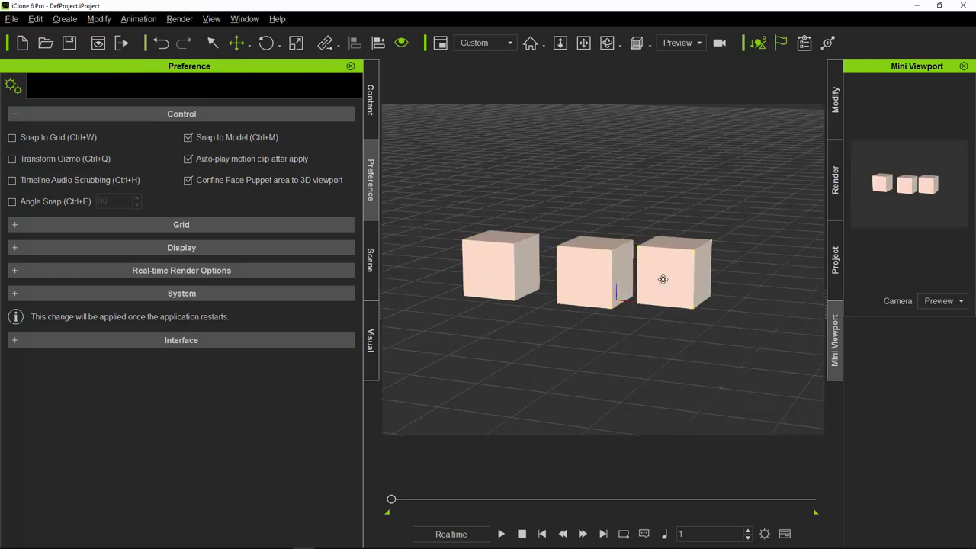
- Test Snap to Model by moving the left and right boxes against the middle one to form a continuous row
left_click_drag(663, 279, 706, 283)
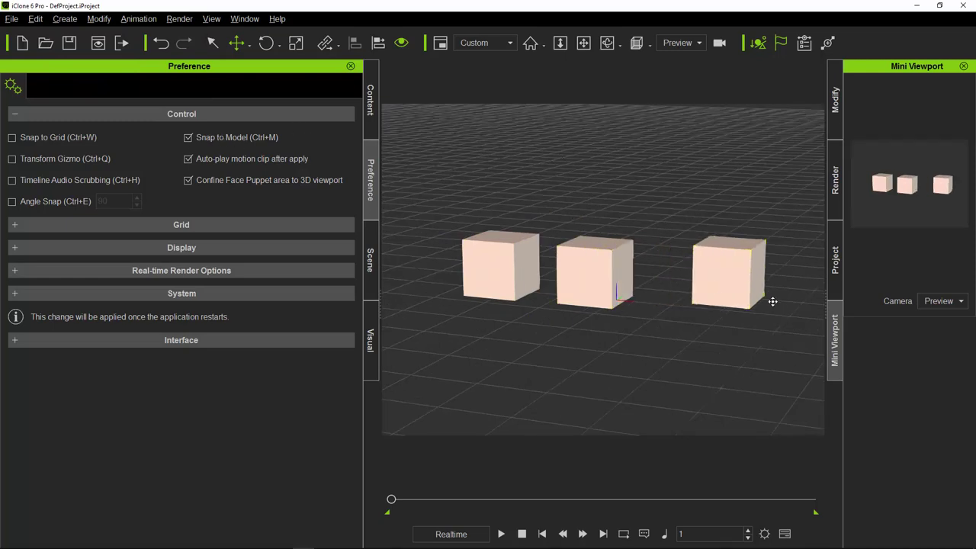
left_click_drag(730, 278, 663, 292)
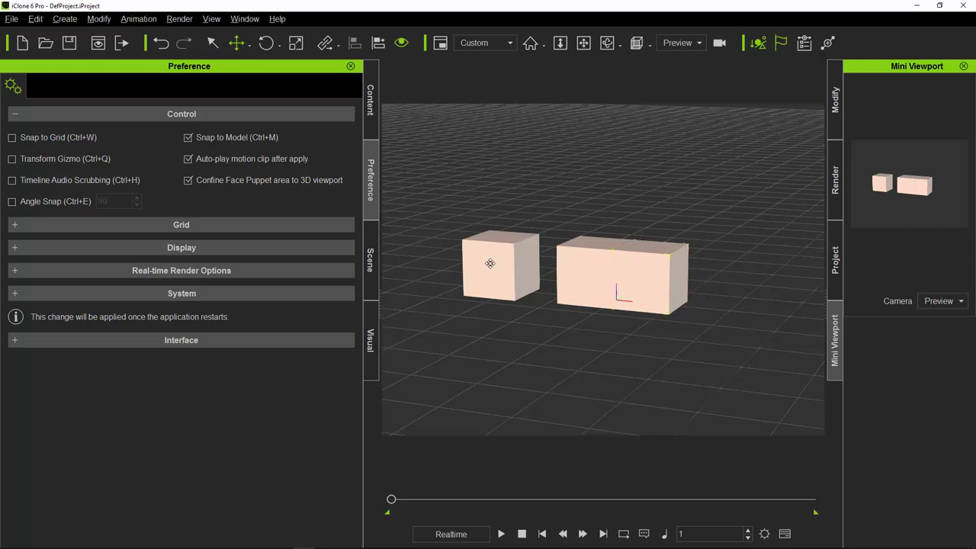
key("ctrl+z")
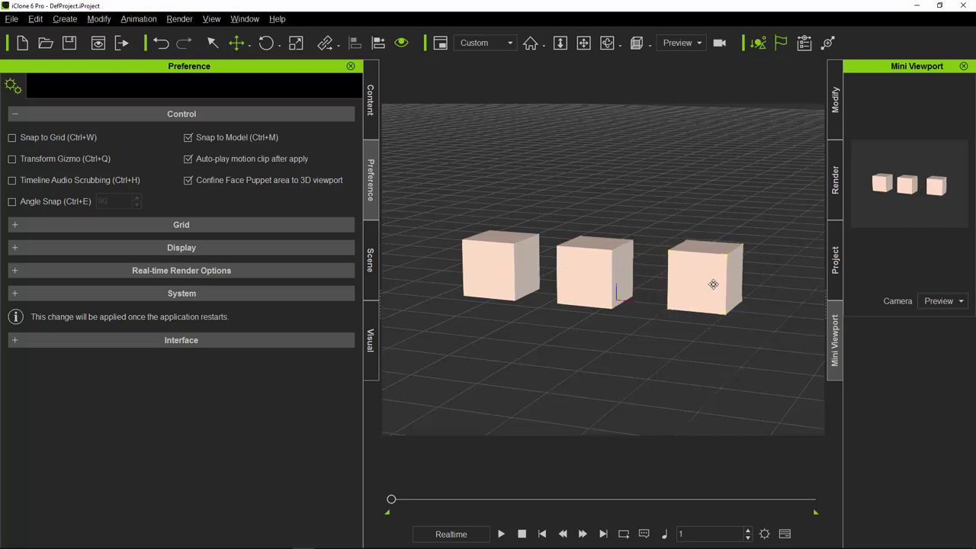
left_click_drag(502, 274, 523, 276)
key("ctrl+z")
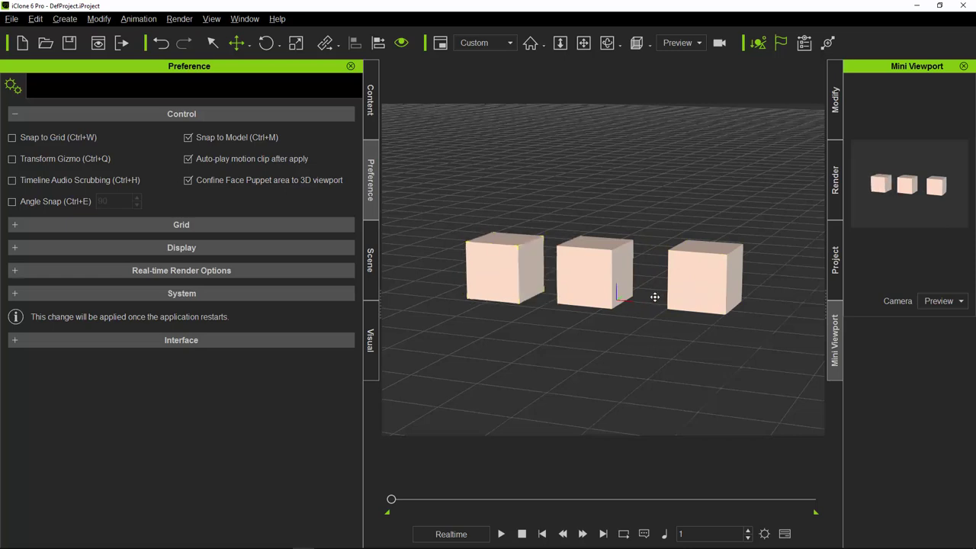
left_click_drag(710, 296, 630, 290)
left_click_drag(478, 271, 526, 281)
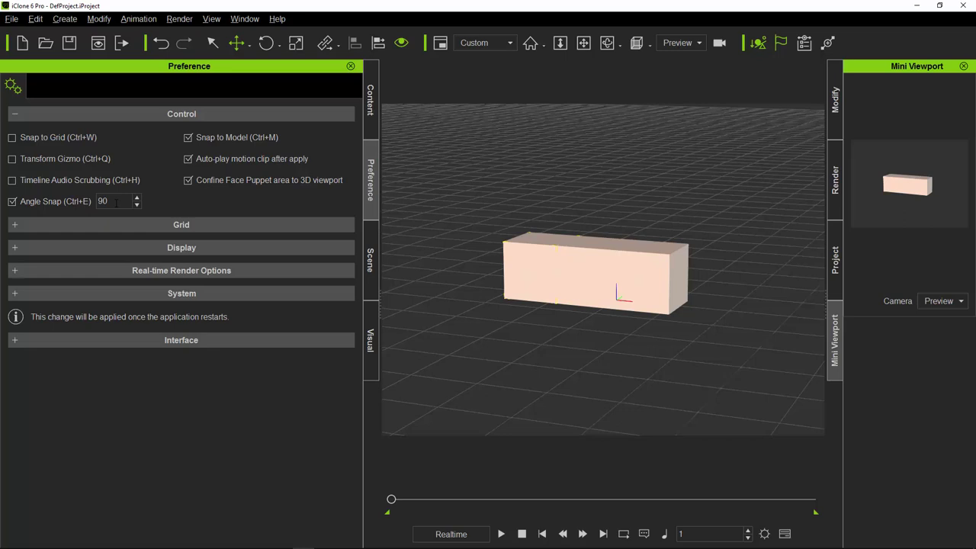
- Set Angle Snap to 45 degrees and try rotating the left box without the gizmo
double_click(115, 201)
left_click(267, 43)
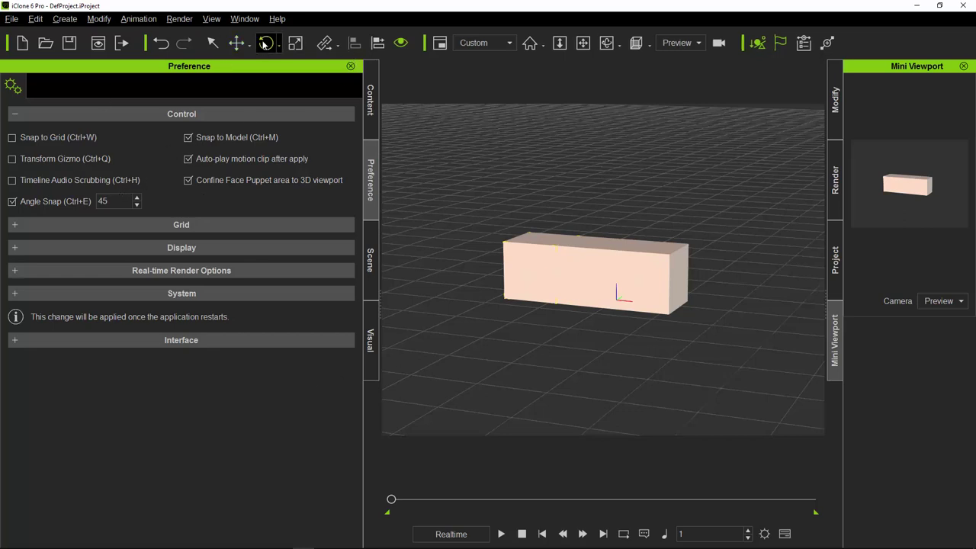
left_click_drag(534, 277, 449, 269)
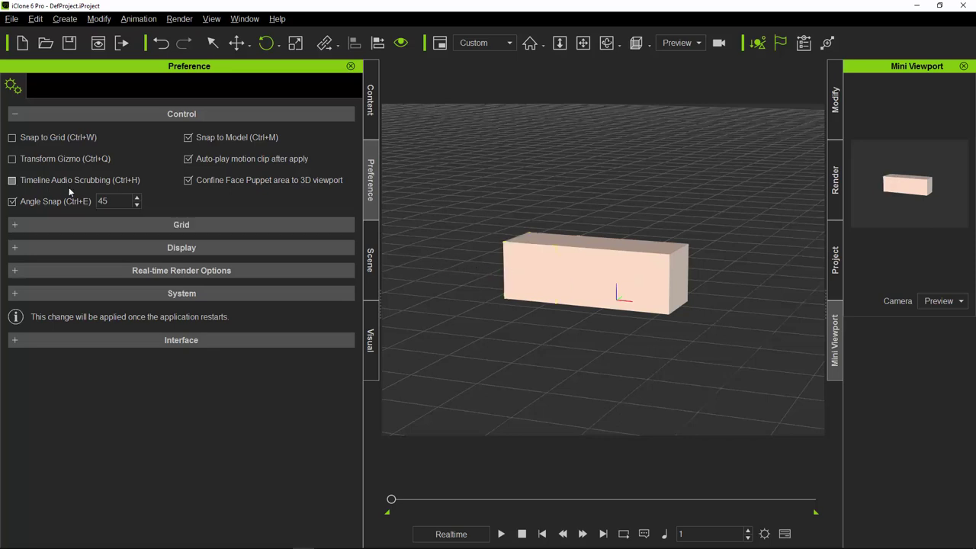
- Enable Timeline Audio Scrubbing and test it by scrubbing the timeline back and forth, stopping at frame 209
left_click(12, 180)
mouse_move(391, 498)
left_mouse_down()
mouse_move(747, 499)
mouse_move(391, 496)
left_mouse_up()
mouse_move(490, 500)
left_mouse_down()
mouse_move(677, 506)
mouse_move(411, 499)
mouse_move(687, 499)
mouse_move(503, 501)
left_mouse_up()
left_click_drag(504, 499, 725, 513)
left_click_drag(521, 510, 440, 500)
left_click(84, 180)
left_click(91, 184)
- Enable the Transform Gizmo and rotate the left box about its vertical axis using the 45-degree snap
left_click(12, 160)
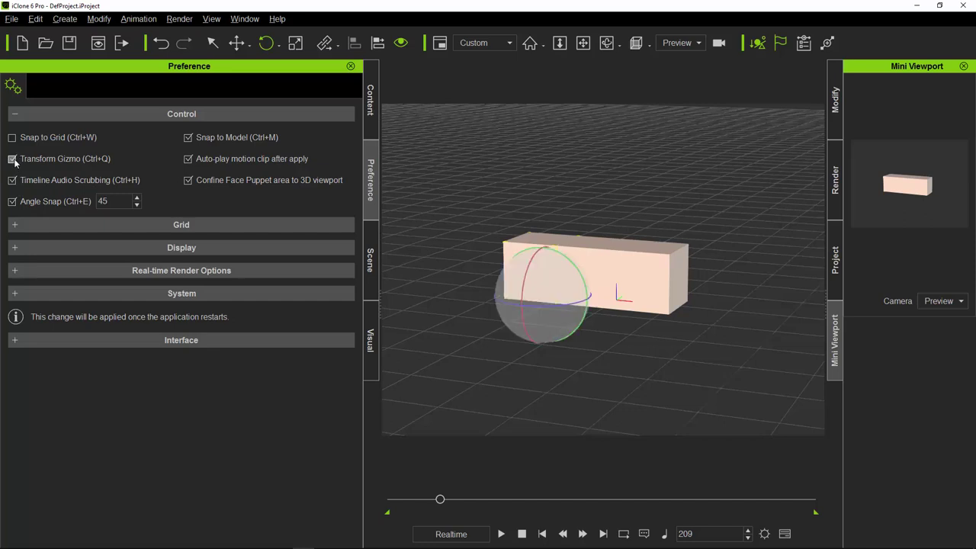
left_click(13, 160)
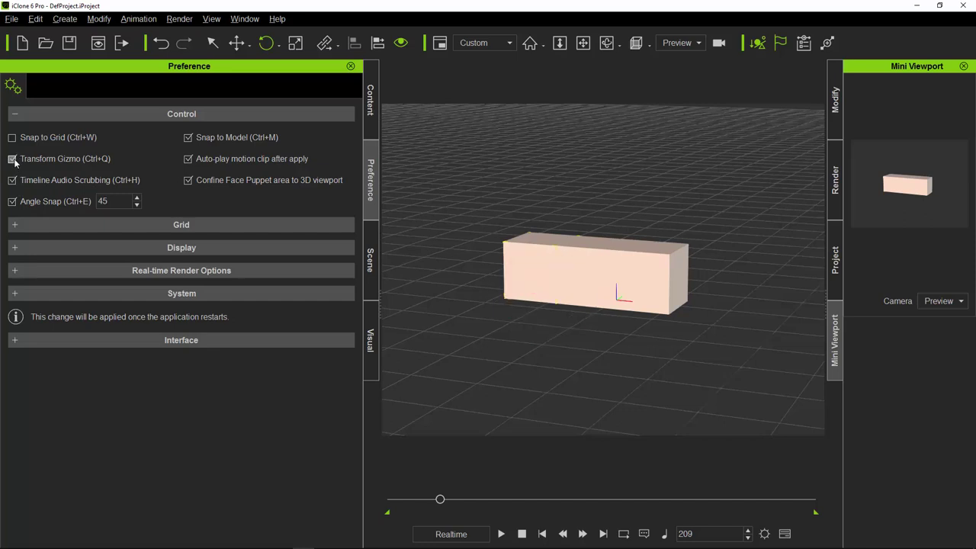
left_click(13, 159)
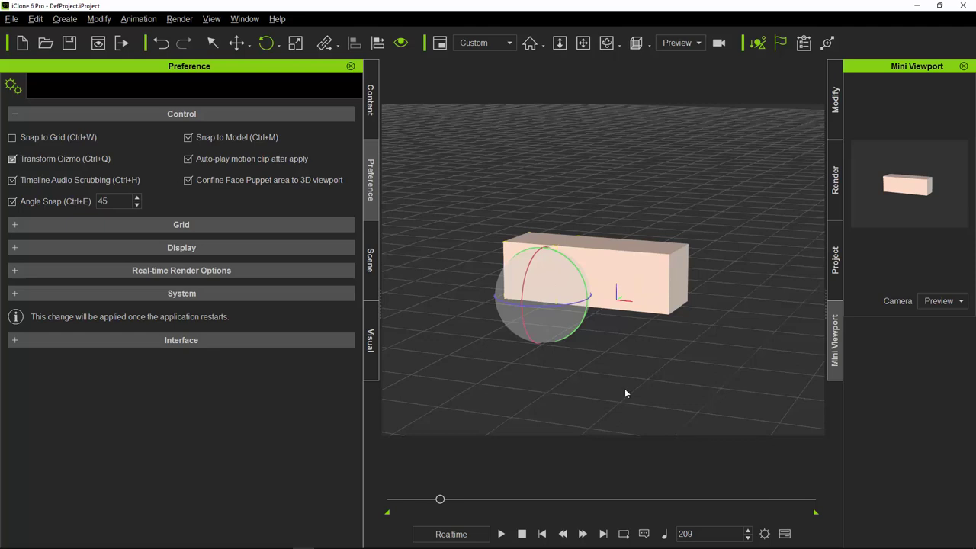
key("e")
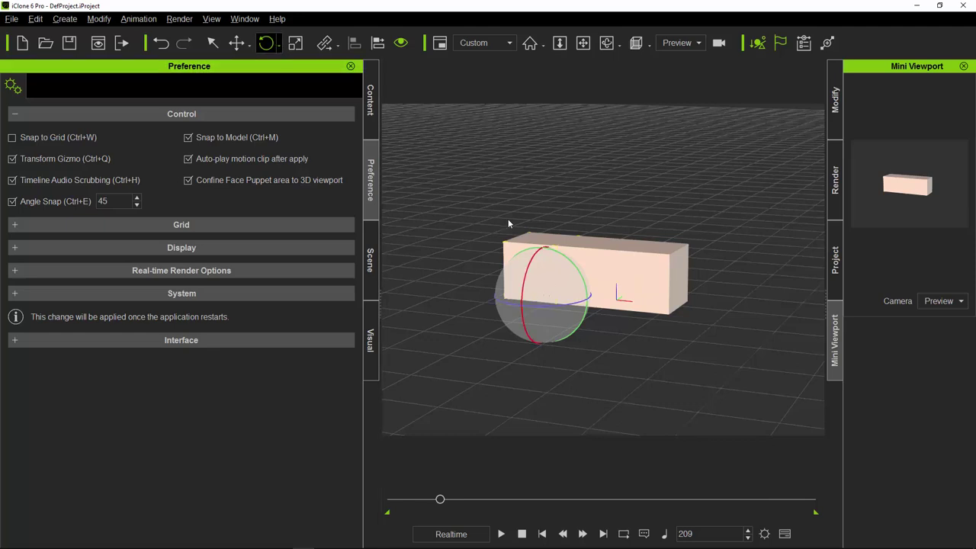
left_click_drag(504, 303, 568, 303)
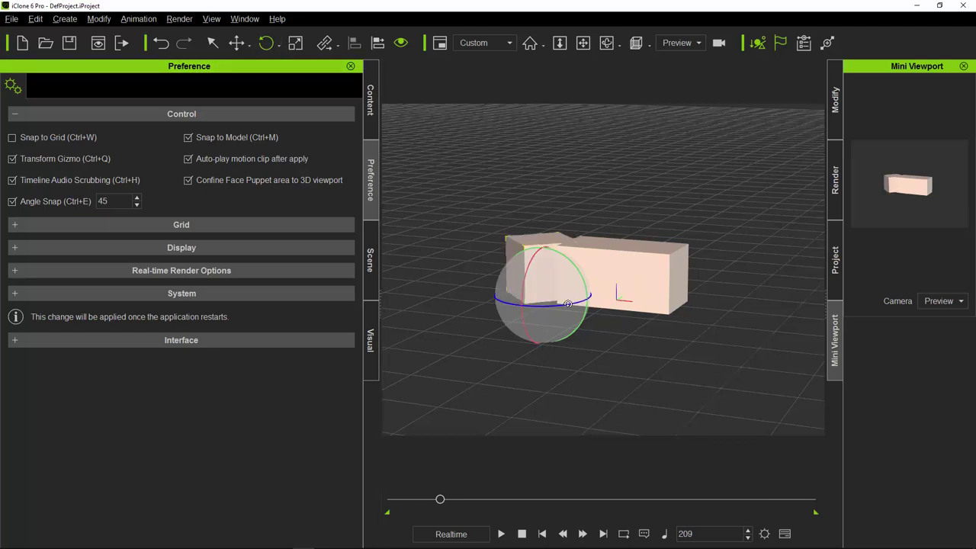
- Use the move gizmo to slide the rotated box outward from the row and lift it above the other boxes
left_click(237, 43)
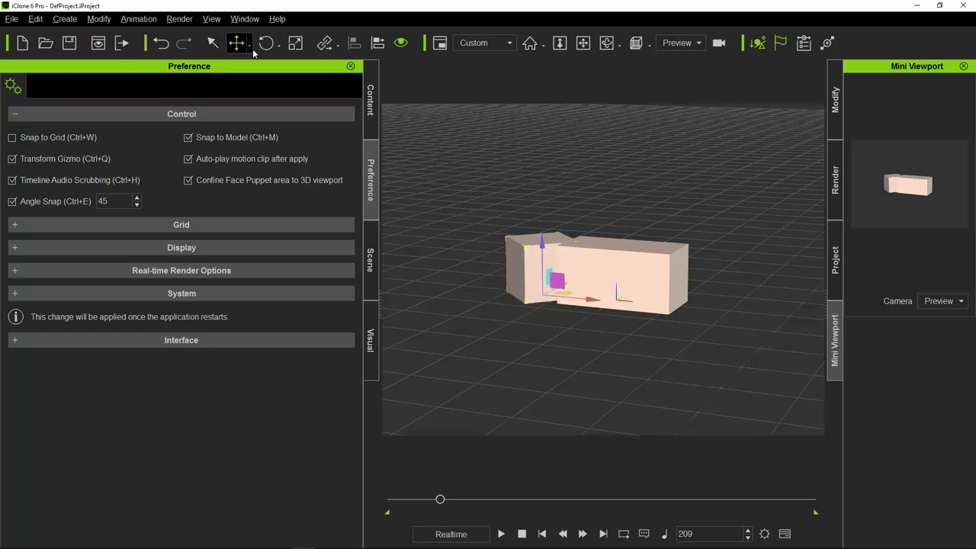
mouse_move(596, 302)
left_mouse_down()
mouse_move(522, 299)
mouse_move(578, 298)
left_mouse_up()
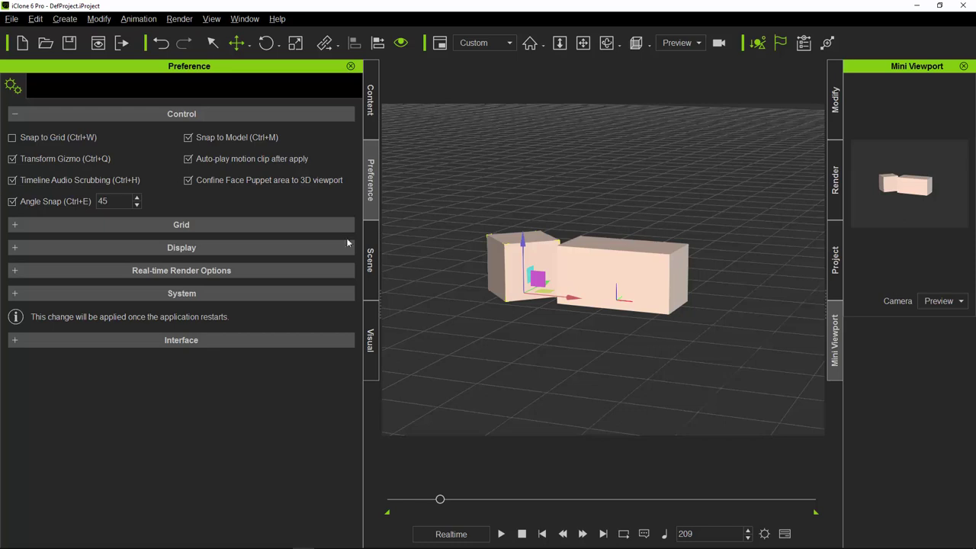
left_click(12, 161)
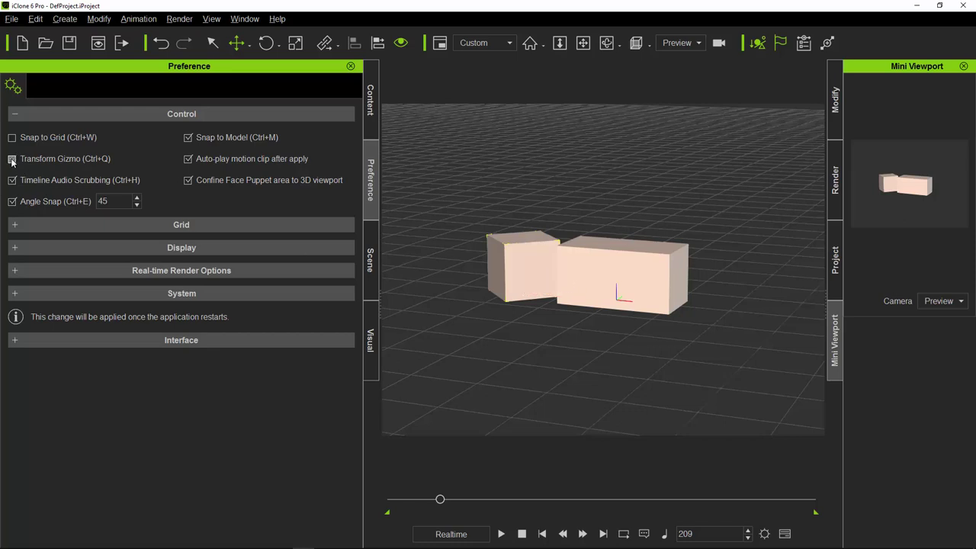
left_click(12, 160)
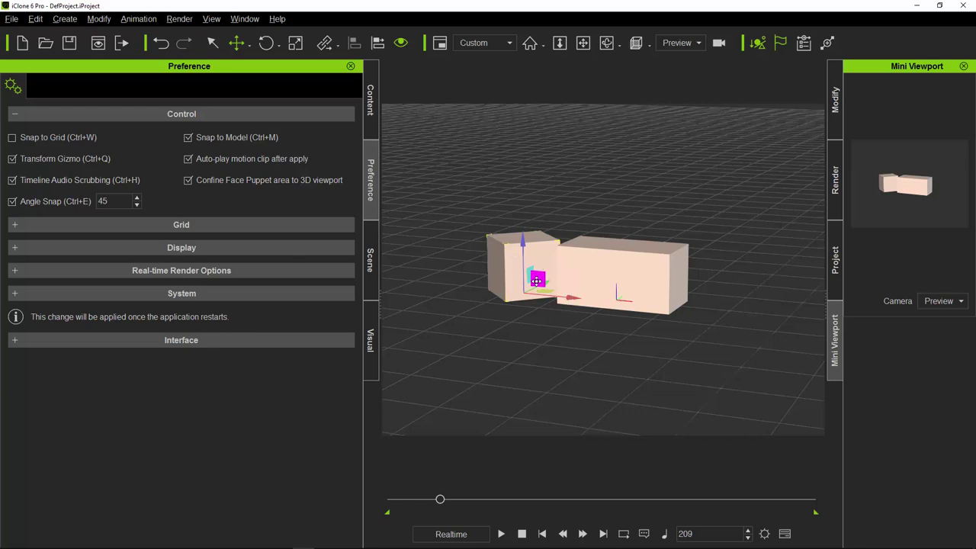
left_click_drag(537, 282, 562, 177)
- Compare the raised box with the Transform Gizmo hidden and shown, leaving the gizmo enabled and the Move tool active
left_click(582, 42)
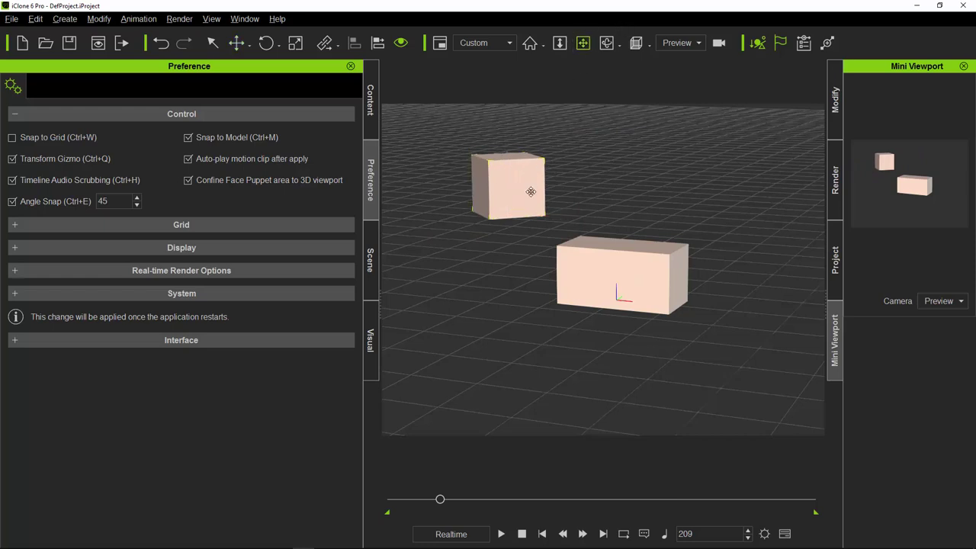
left_click(236, 43)
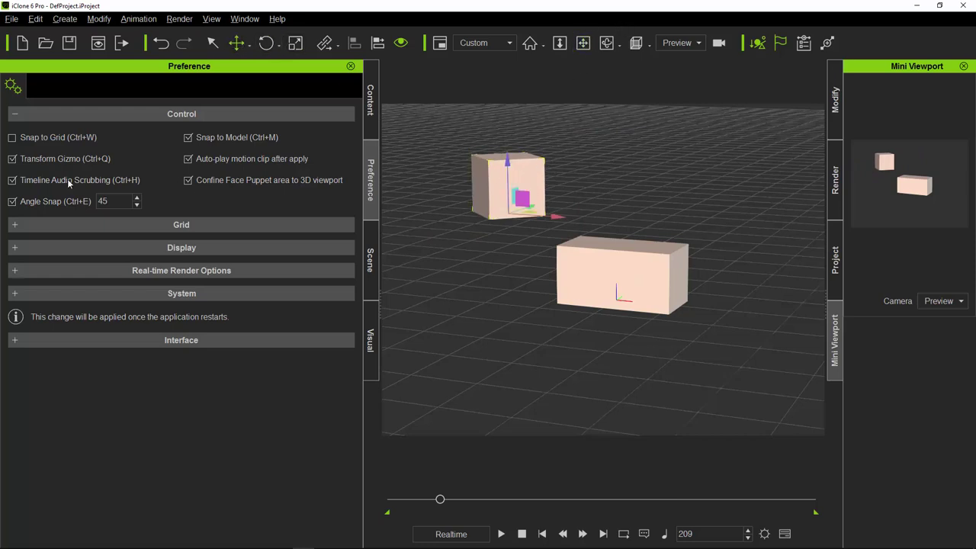
left_click(11, 159)
left_click(16, 161)
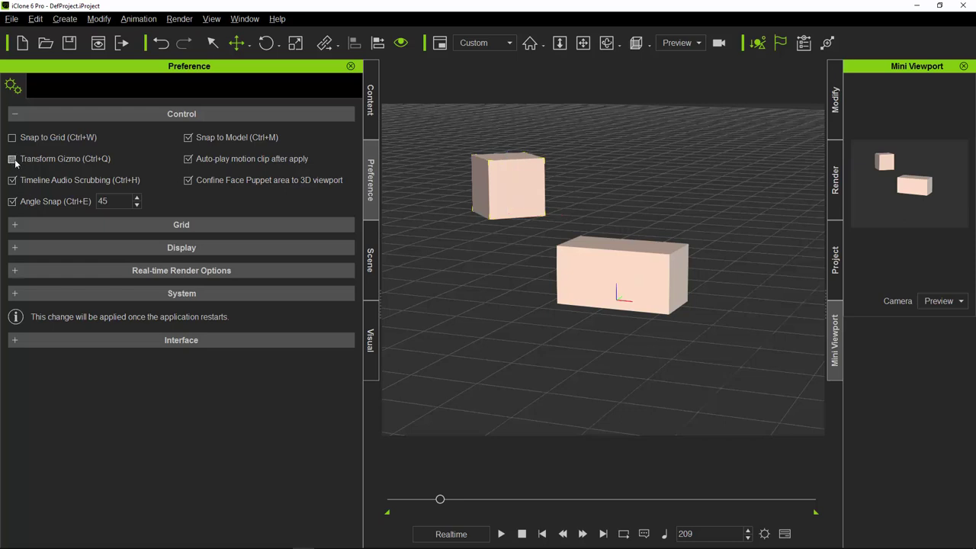
left_click(16, 162)
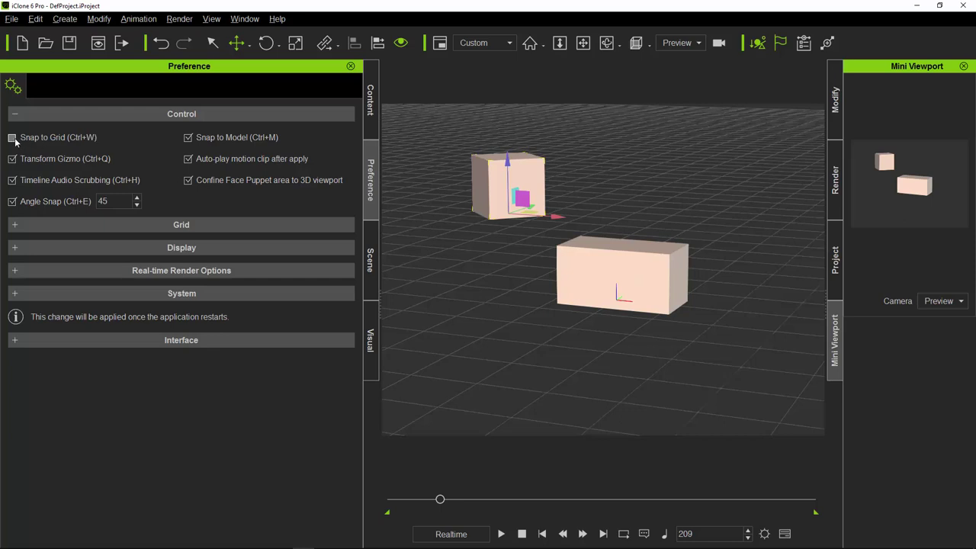
- Enable Snap to Grid and test it by moving the rotated box vertically and along its red axis
left_click(13, 139)
mouse_move(509, 168)
left_mouse_down()
mouse_move(508, 127)
mouse_move(508, 169)
left_mouse_up()
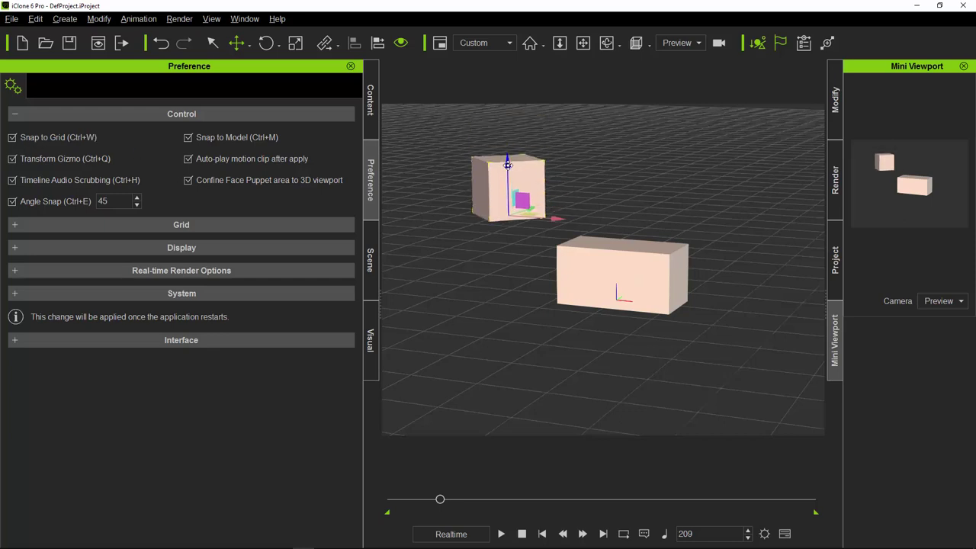
left_click(52, 226)
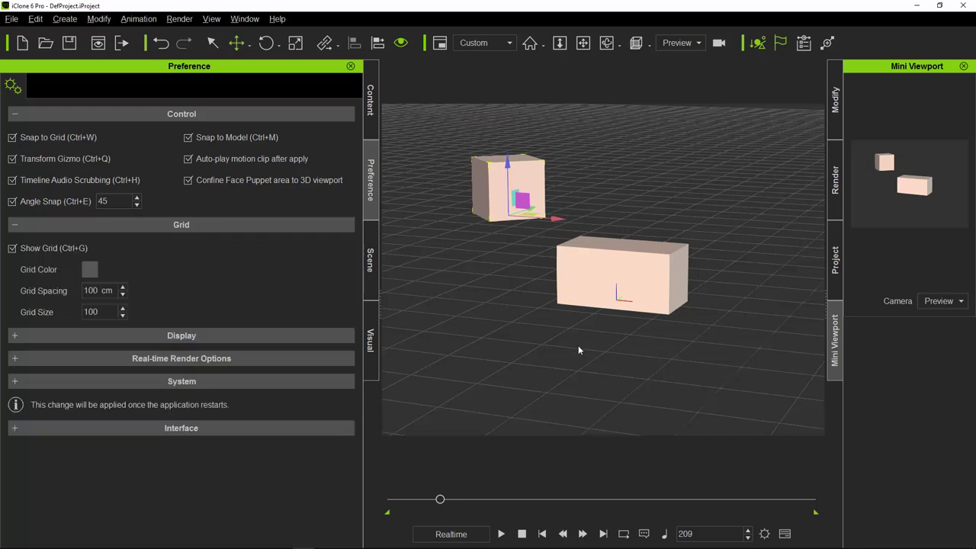
left_click(109, 225)
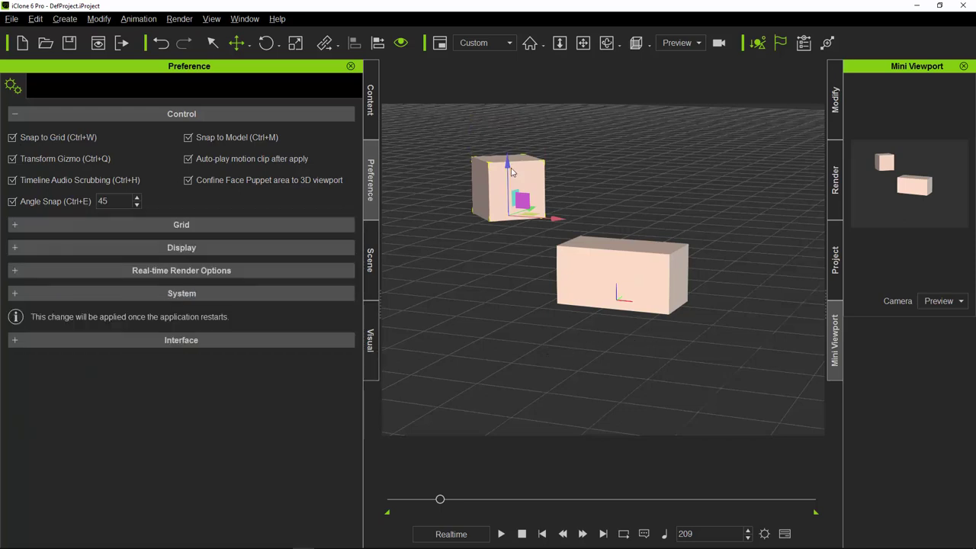
left_click_drag(511, 190, 512, 239)
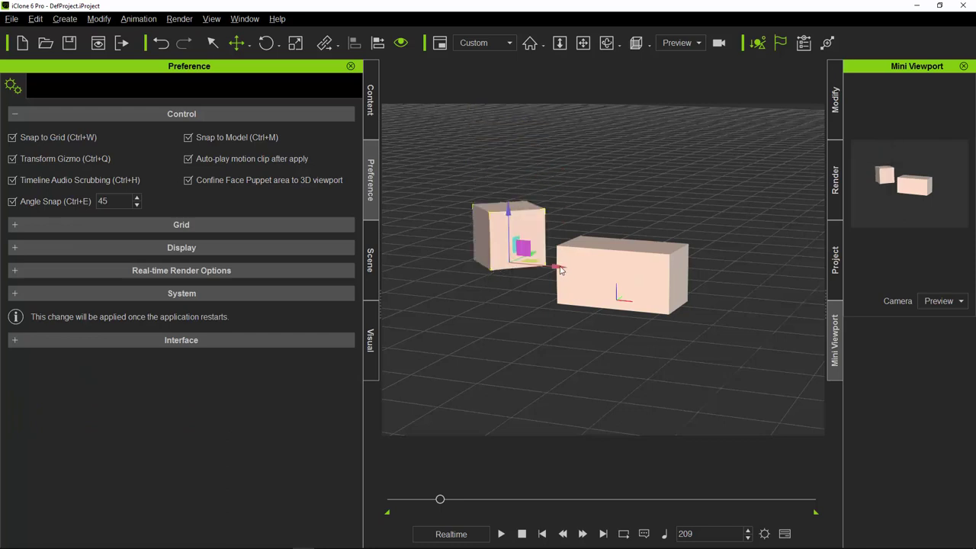
left_click_drag(562, 270, 541, 270)
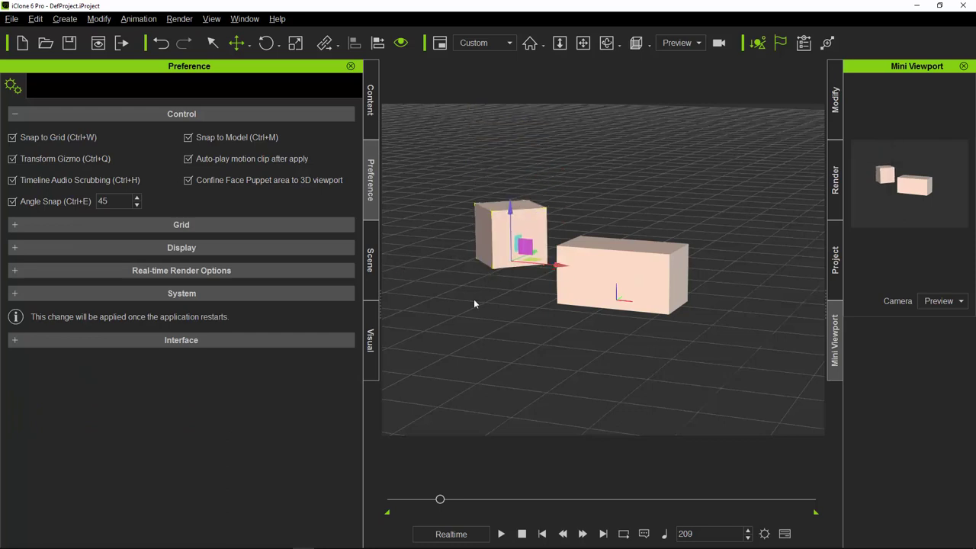
left_click_drag(509, 217, 508, 201)
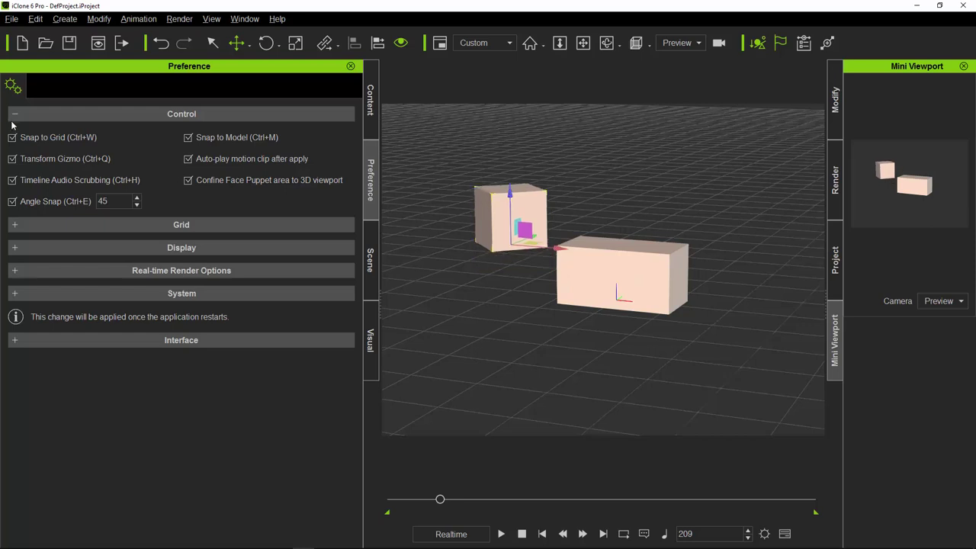
- Collapse the Control preferences and remove all the test boxes from the scene
left_click(17, 118)
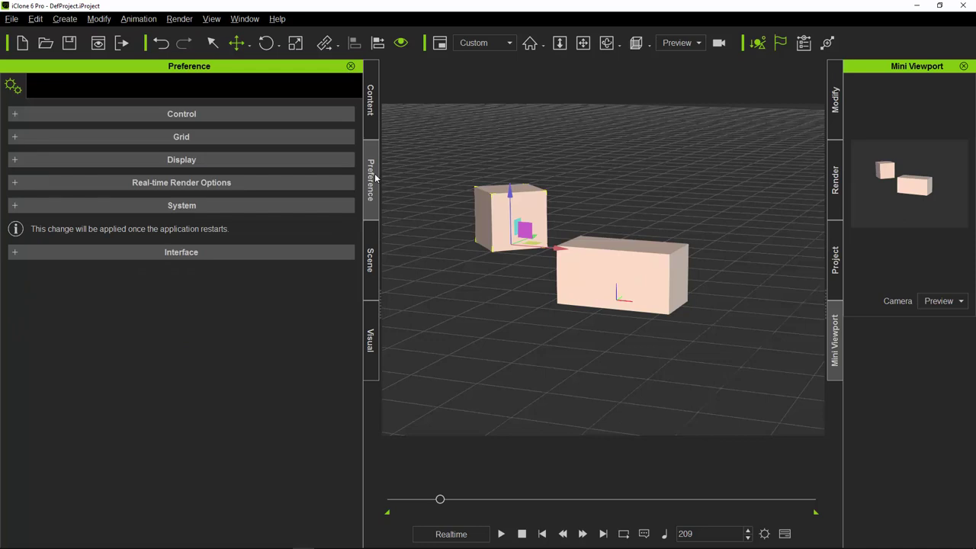
left_click(621, 297)
key("ctrl+z")
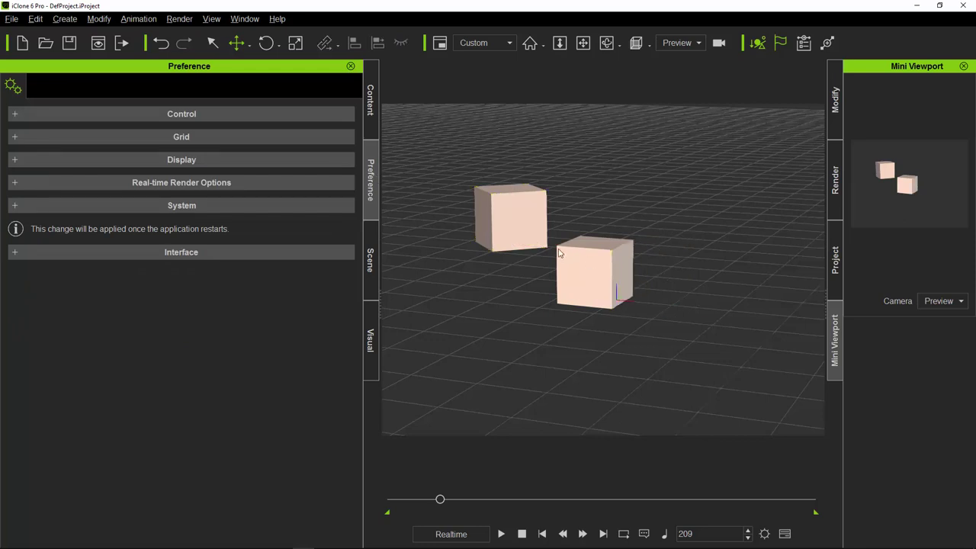
left_click(497, 216)
key("Delete")
key("Delete")
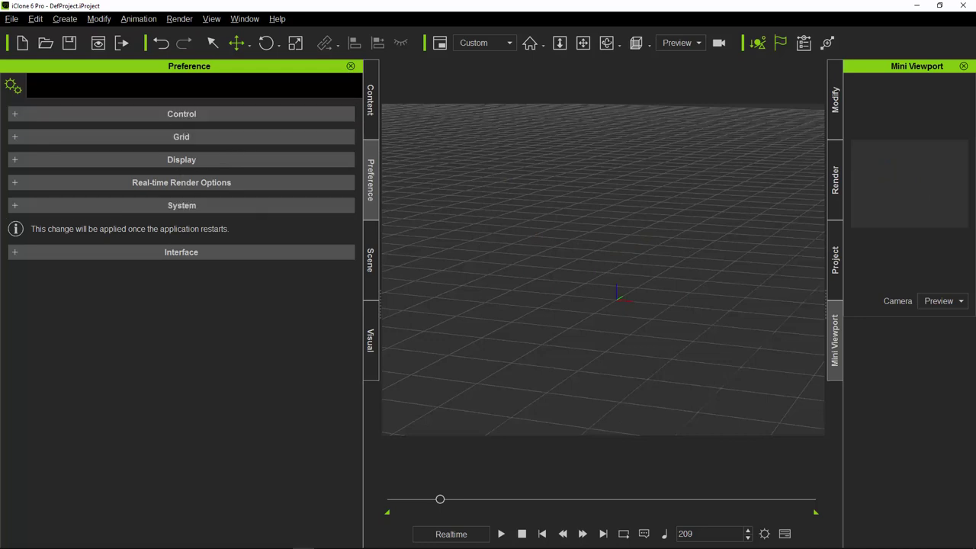
- Review the Interface, System and Real-time Render Options preferences one after another, collapsing each section when finished
left_click(13, 252)
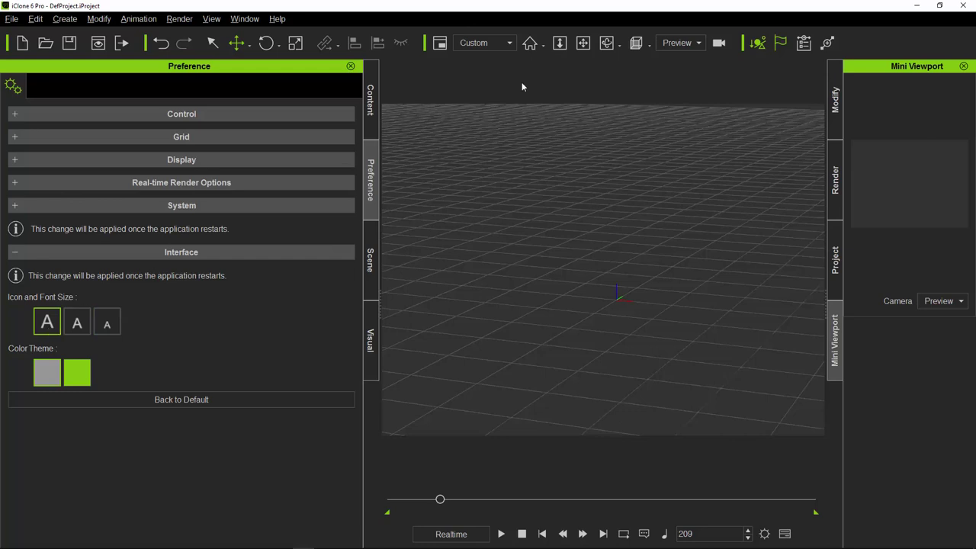
left_click(108, 324)
left_click(16, 255)
left_click(152, 206)
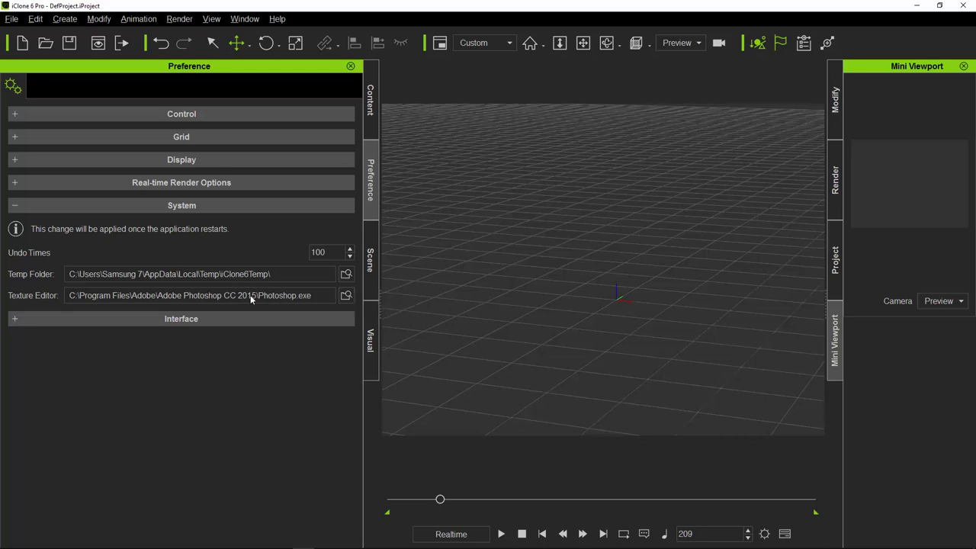
left_click(17, 208)
left_click(16, 182)
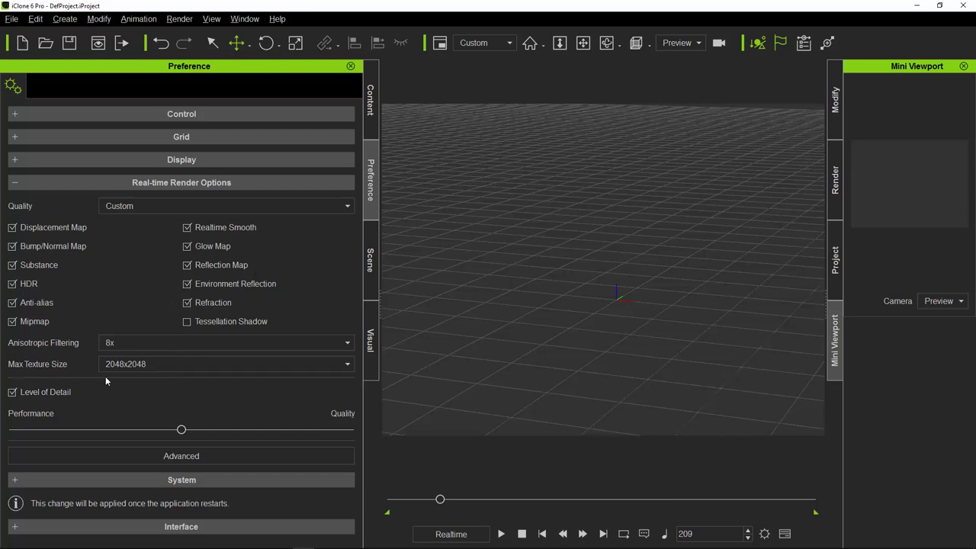
left_click(18, 183)
- Compare the viewport with the World Axis hidden and shown in the Display preferences, leaving the axis enabled and the section collapsed
left_click(15, 161)
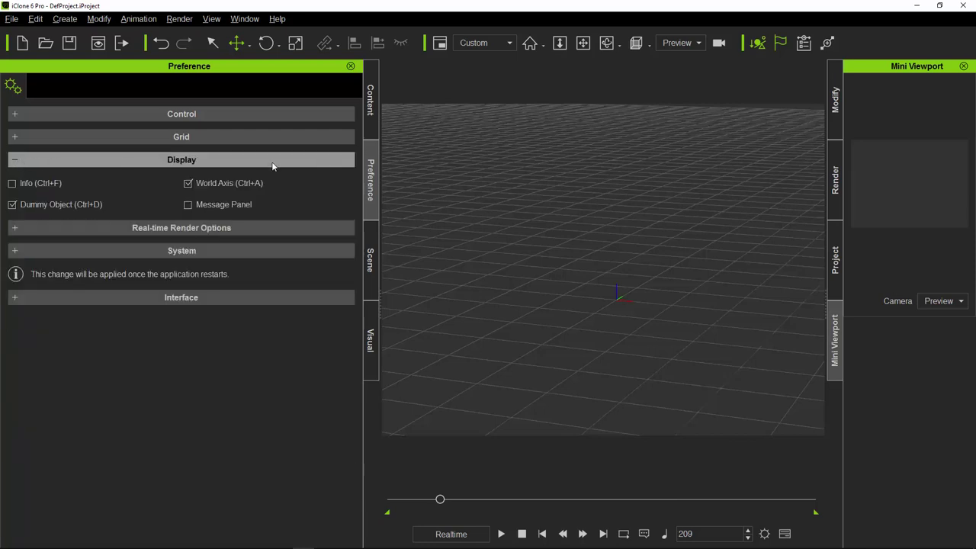
left_click(188, 184)
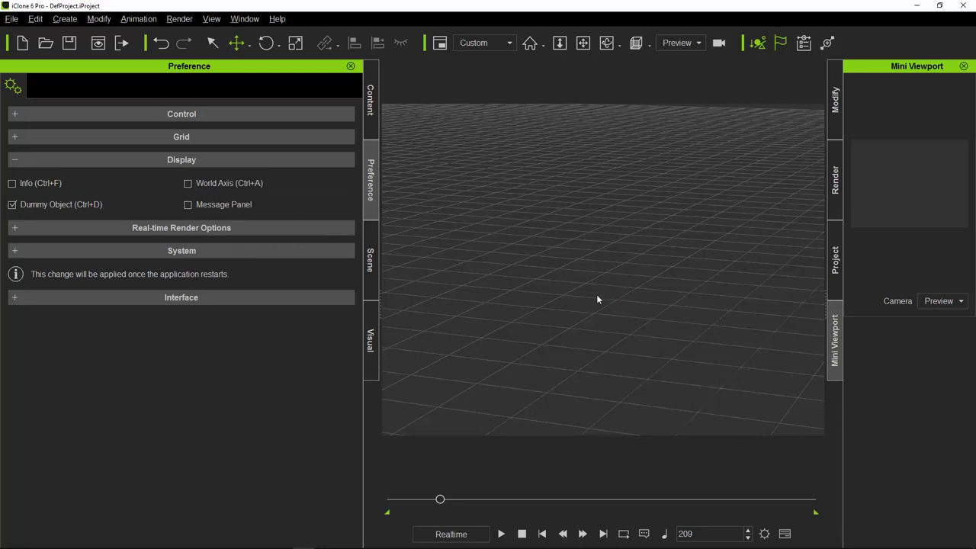
left_click(188, 184)
left_click(16, 159)
- Review the Grid settings and the Control snapping, gizmo and playback options, leaving both sections collapsed
left_click(16, 139)
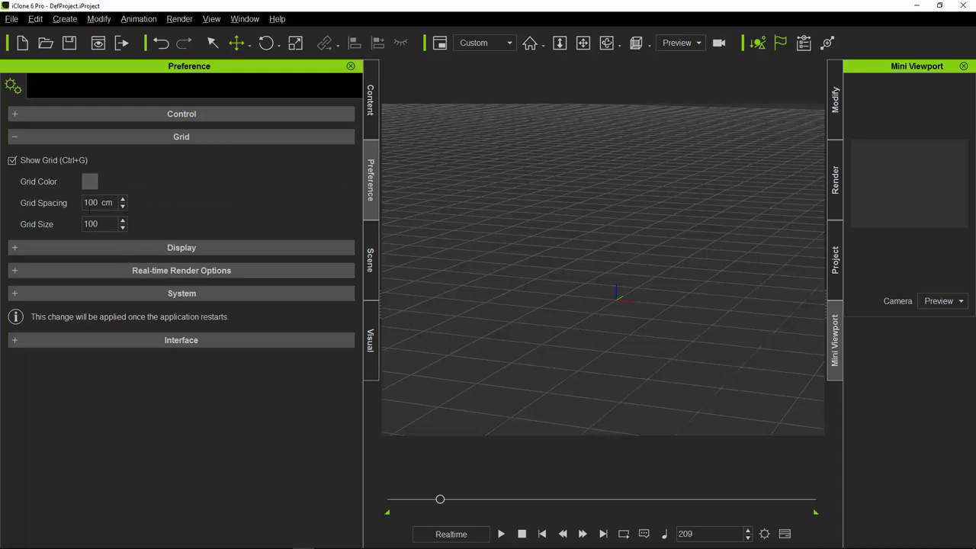
left_click(15, 138)
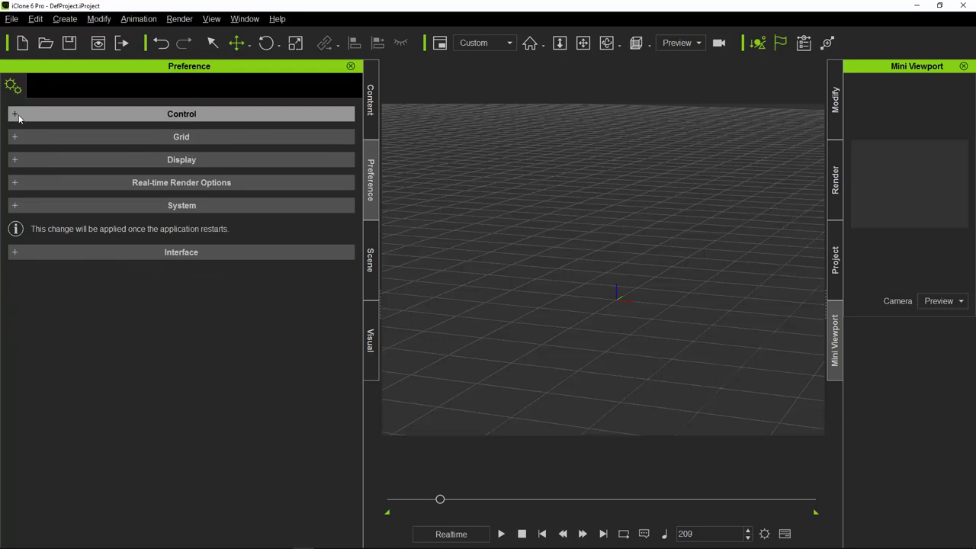
left_click(23, 116)
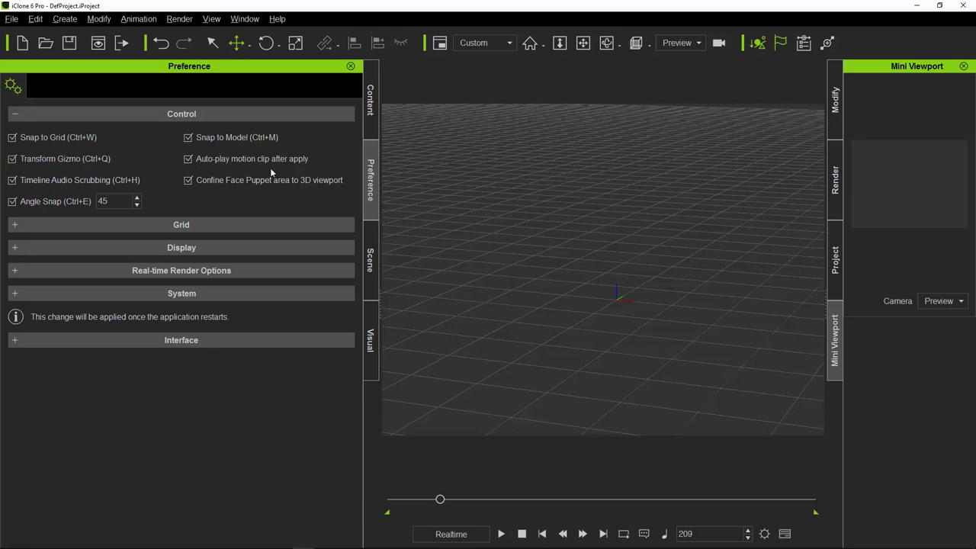
left_click(17, 116)
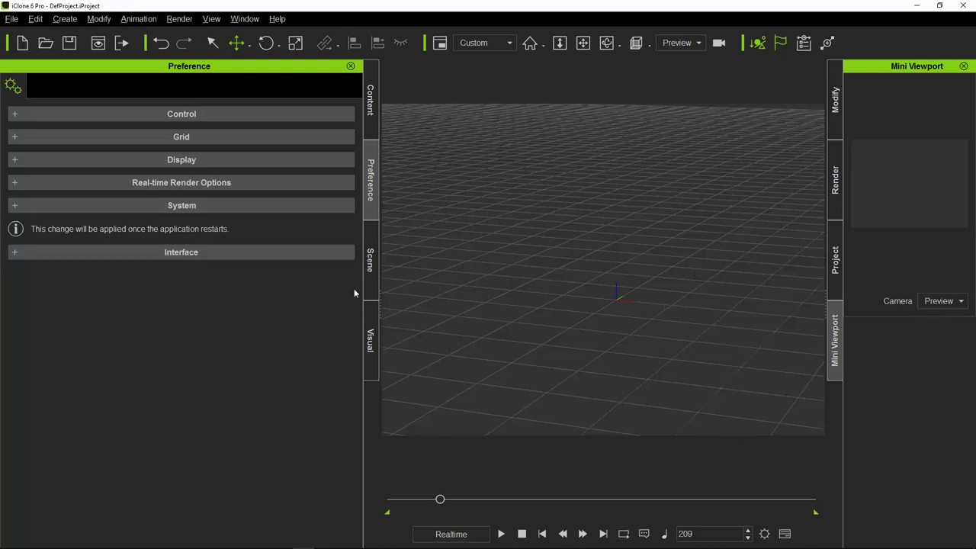
- Examine the available Anisotropic Filtering and Max Texture Size choices in the Real-time Render Options, leaving them unchanged and the section collapsed
left_click(27, 184)
left_click(232, 344)
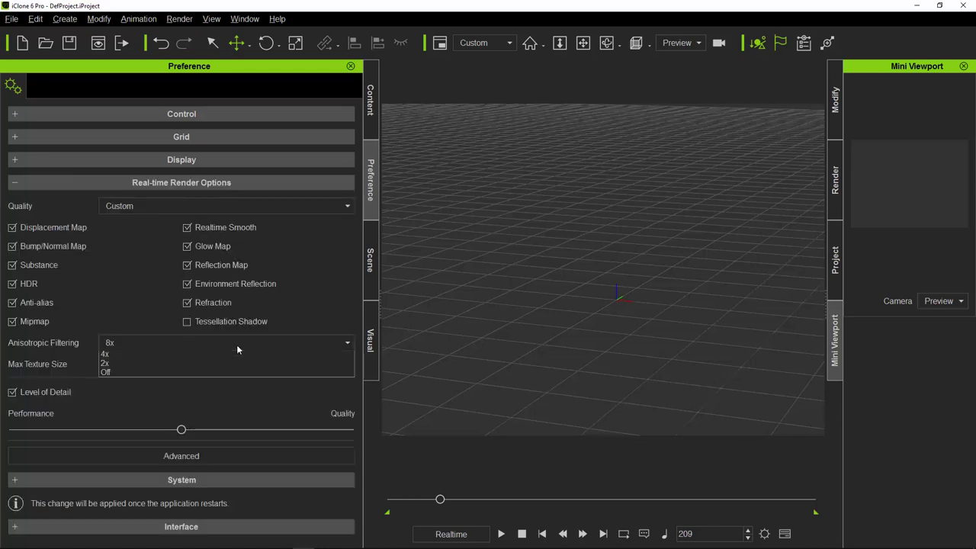
left_click(105, 287)
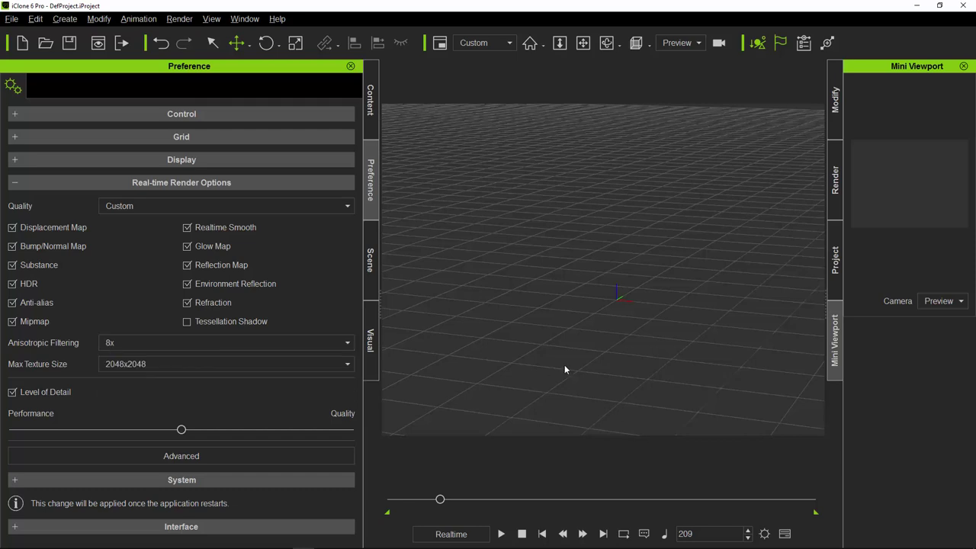
left_click(286, 366)
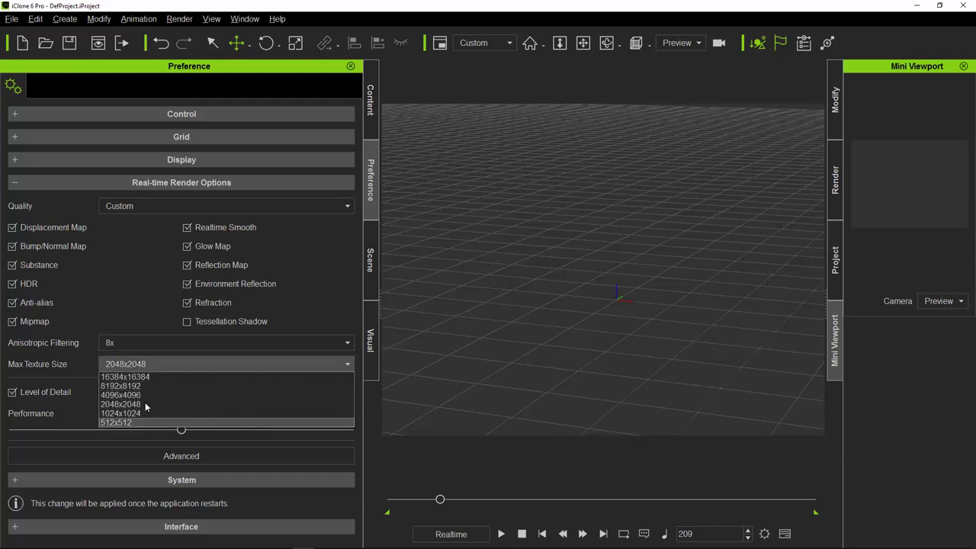
left_click(23, 188)
left_click(23, 189)
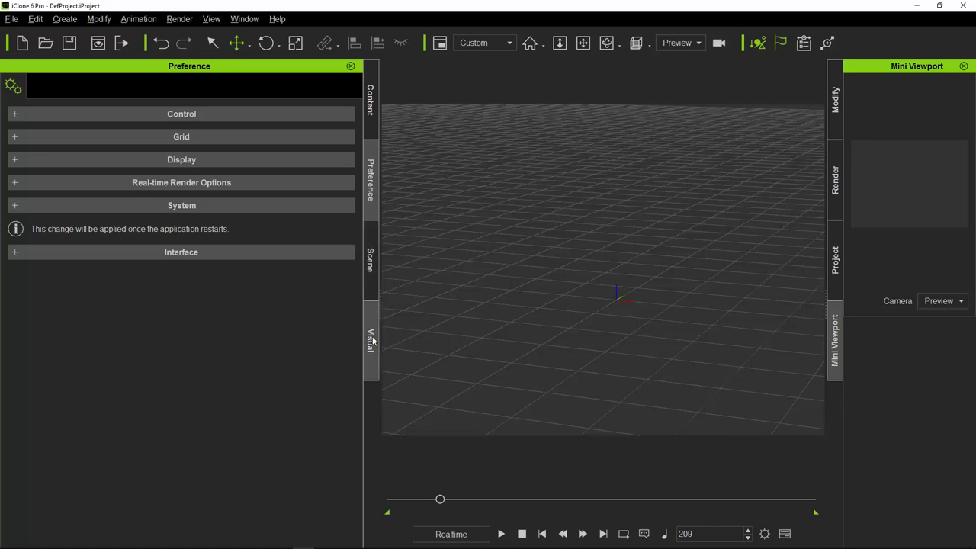
- Look over the Scene object list and the Visual settings, and return to the preferences
left_click(371, 260)
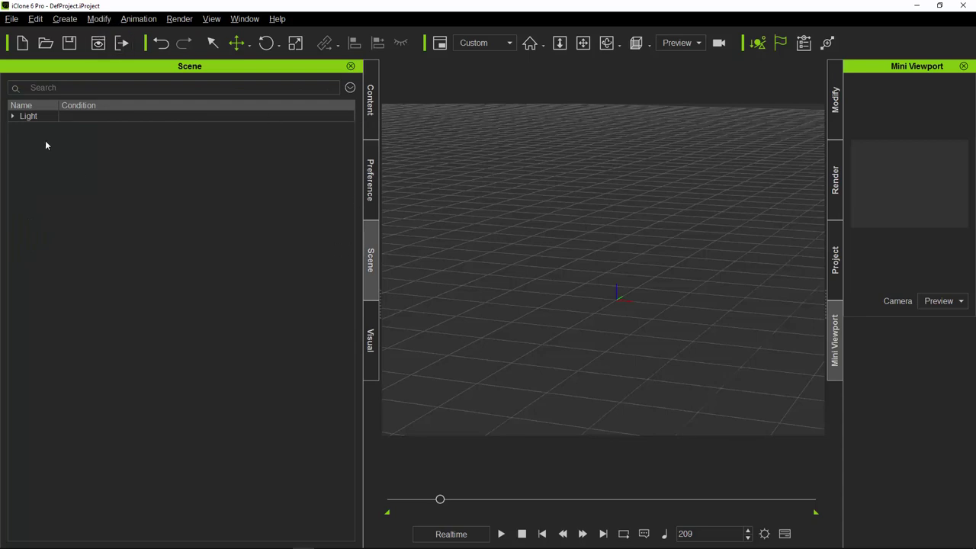
left_click(372, 127)
left_click(371, 253)
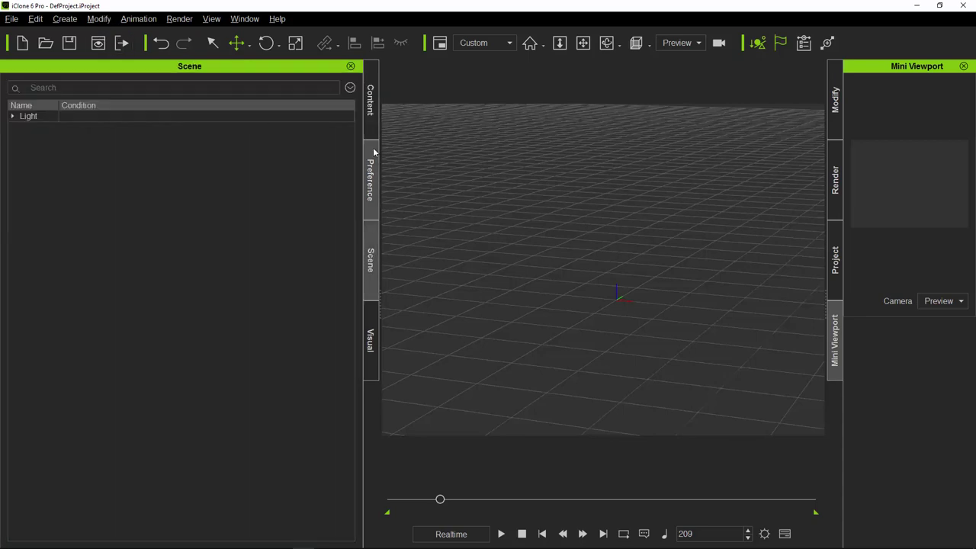
left_click(374, 124)
left_click(370, 253)
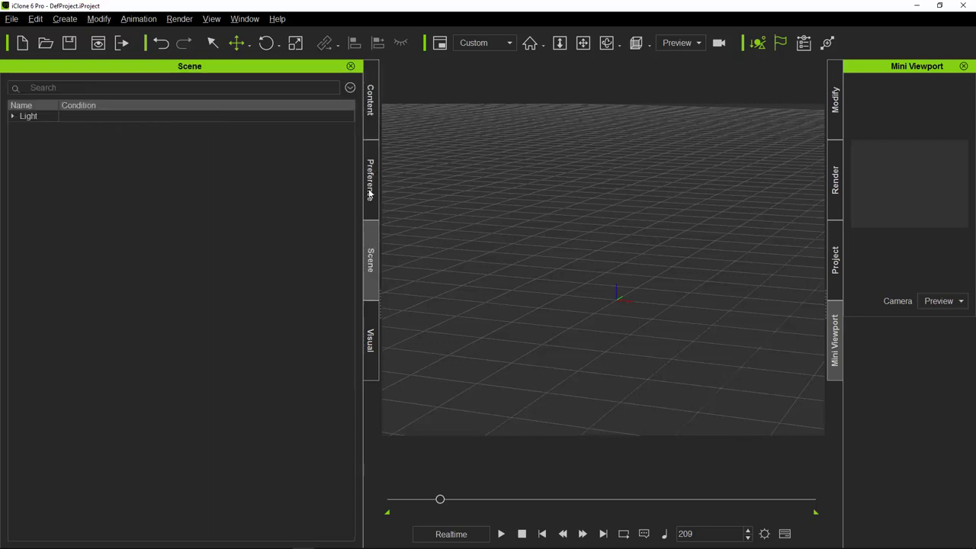
left_click(372, 347)
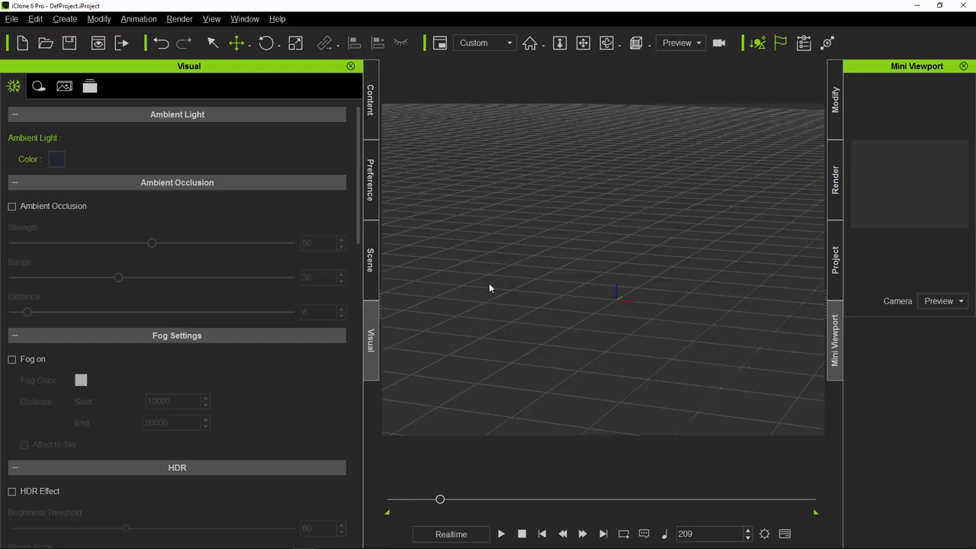
left_click(371, 180)
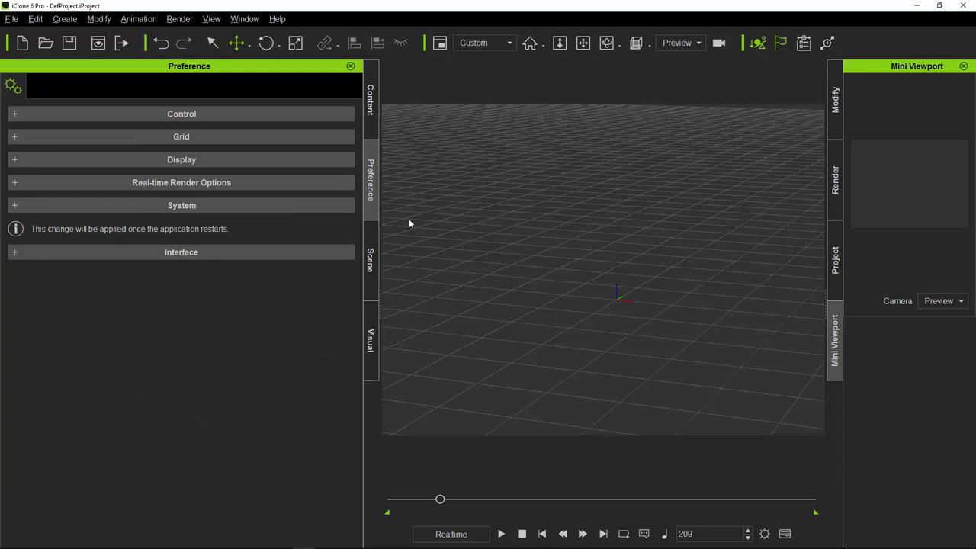